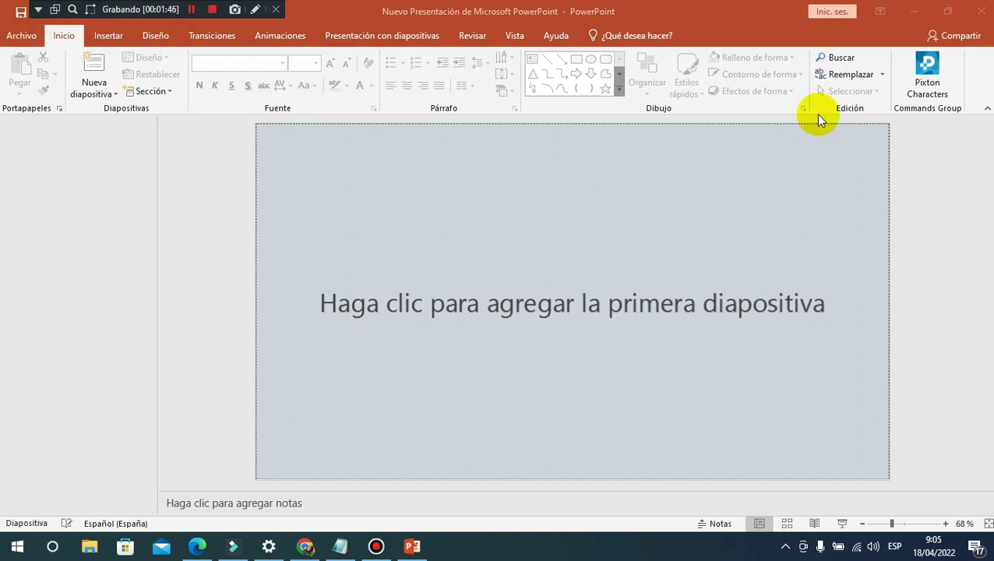
Add a new blank slide to the presentation
click(94, 85)
click(95, 83)
click(105, 94)
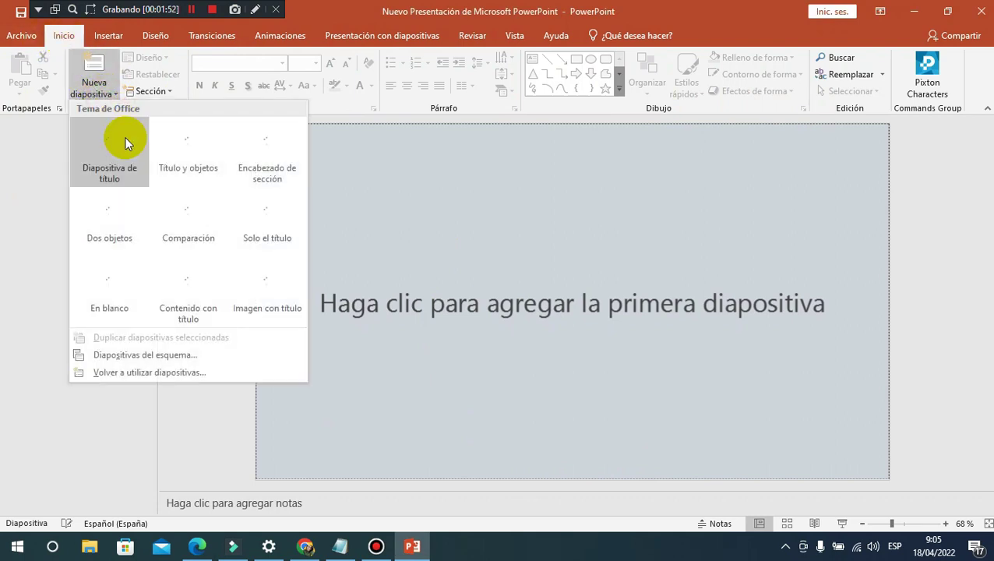
click(104, 286)
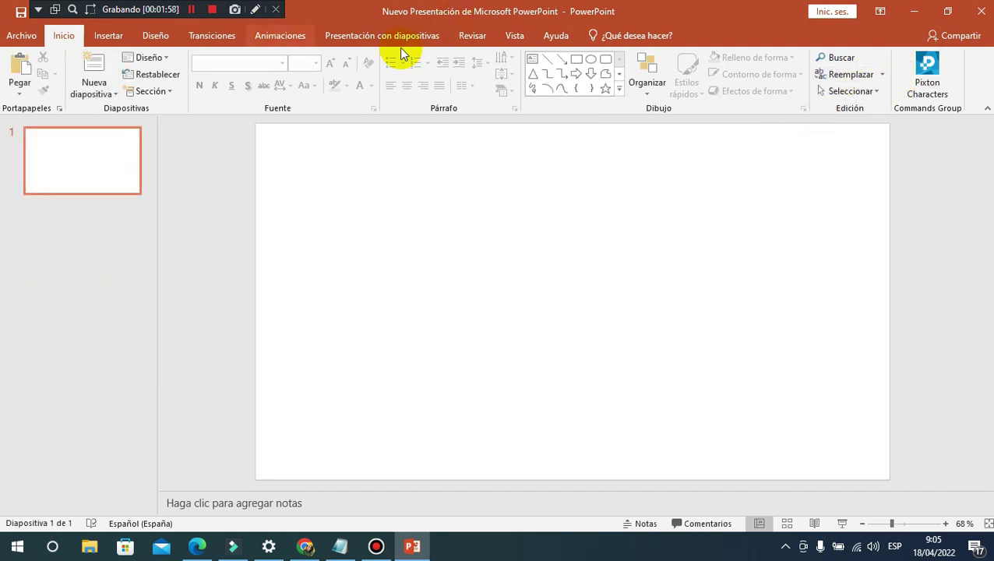
Make the slides A4 (210 x 297 mm) portrait, scaling content to fit
click(153, 36)
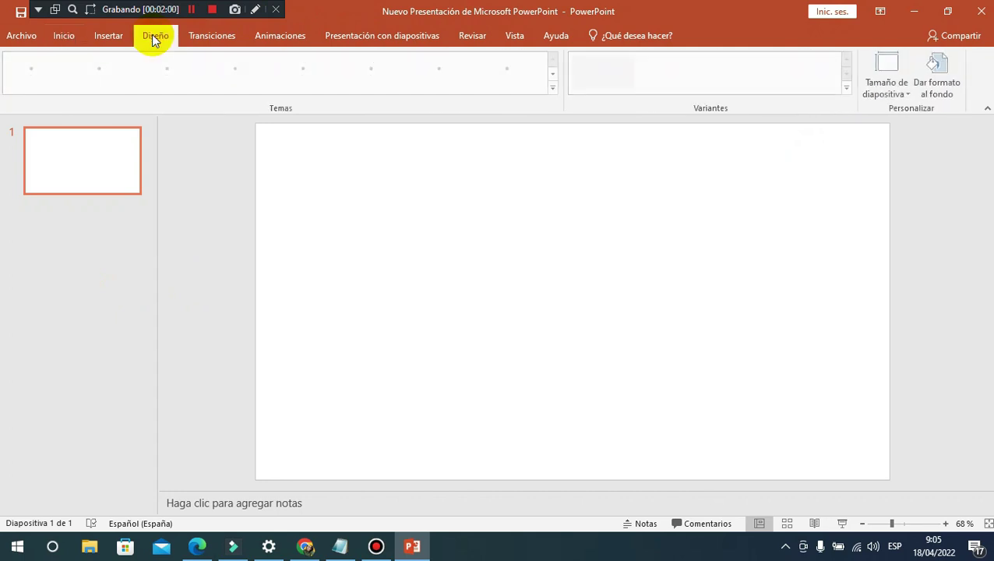
click(886, 83)
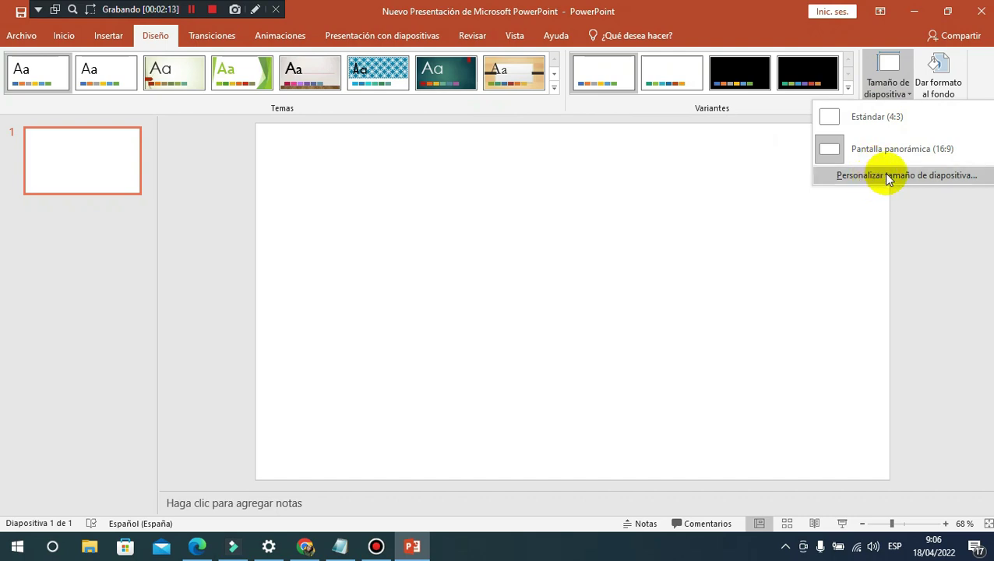
click(886, 174)
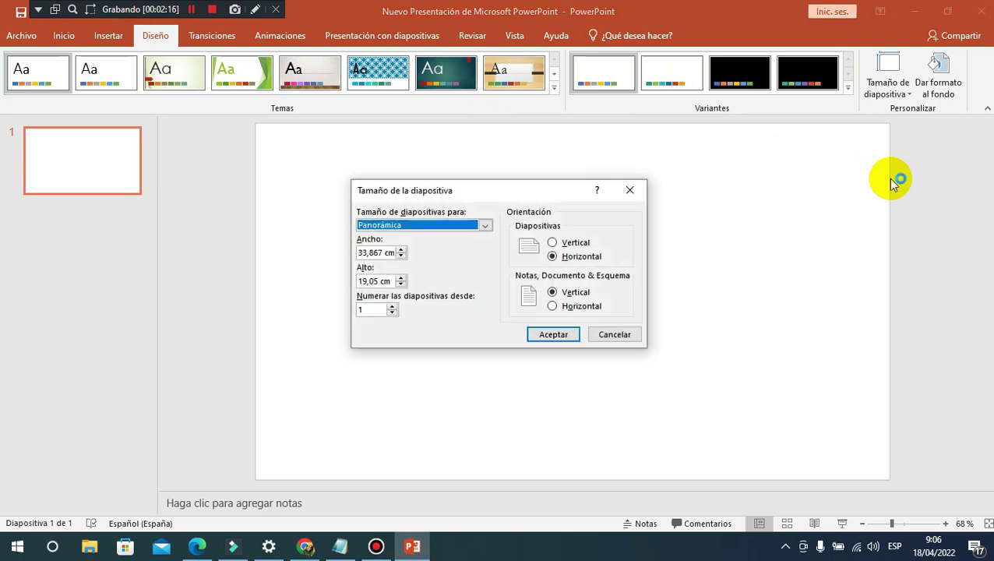
click(563, 244)
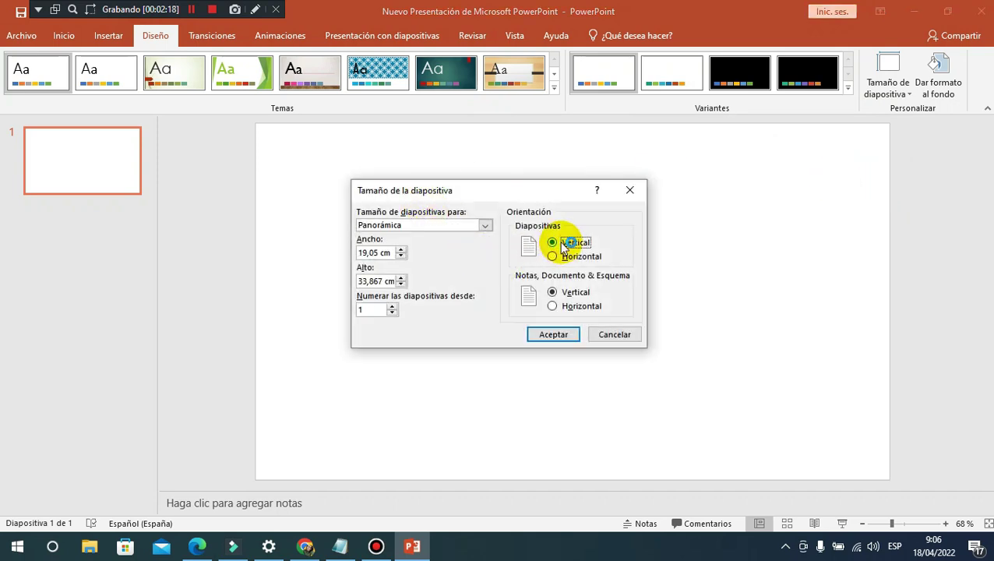
click(420, 227)
click(415, 225)
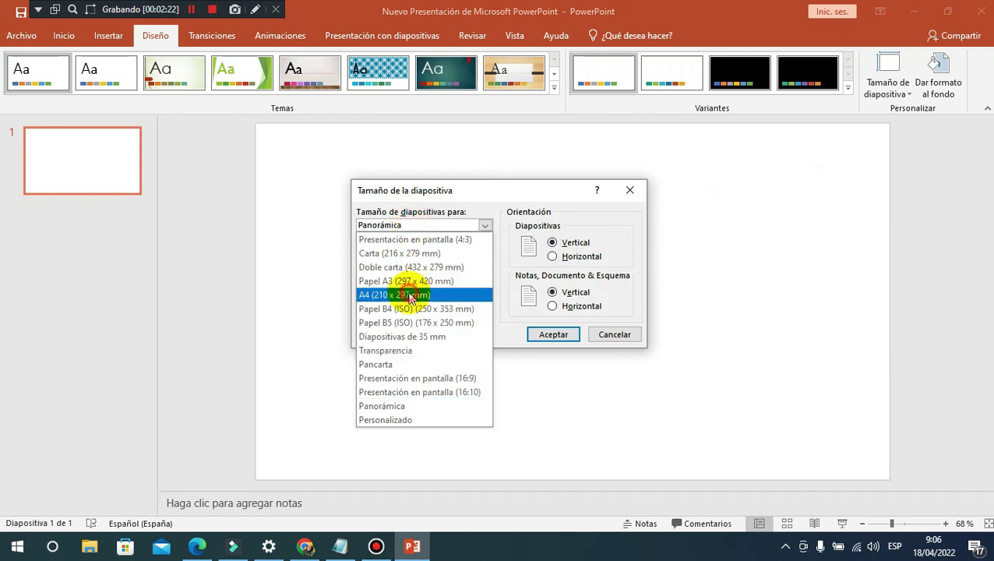
click(410, 297)
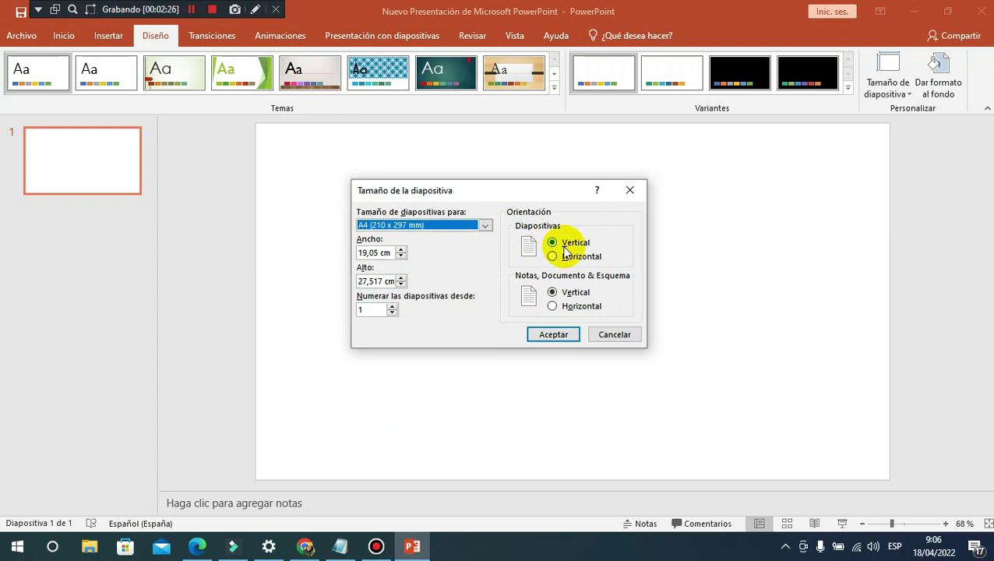
click(553, 335)
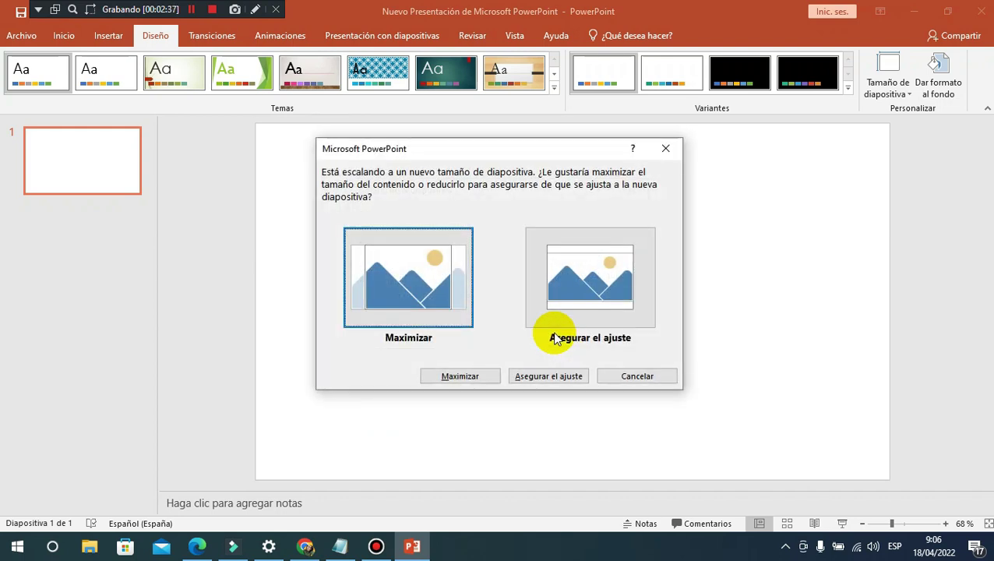
click(598, 292)
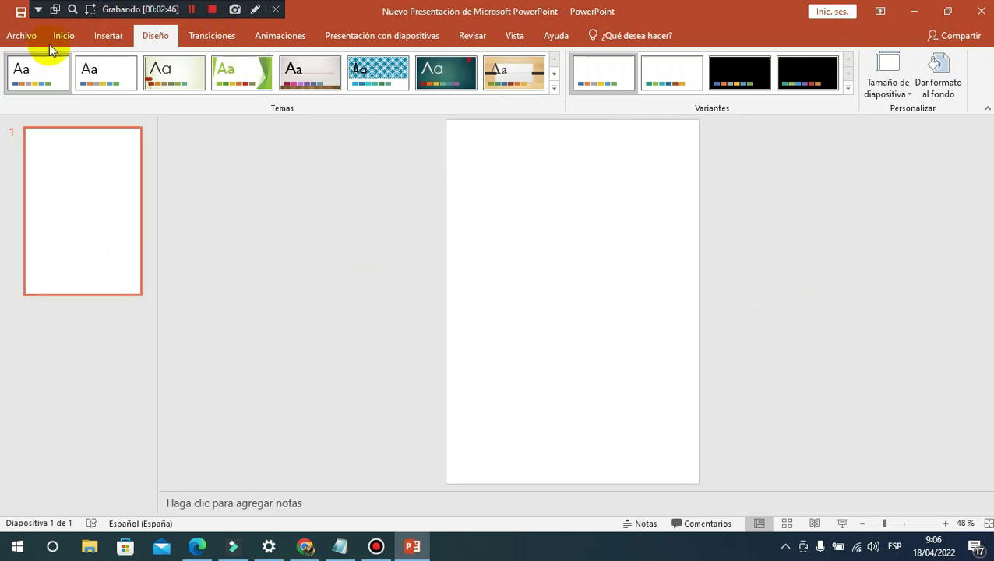
click(68, 35)
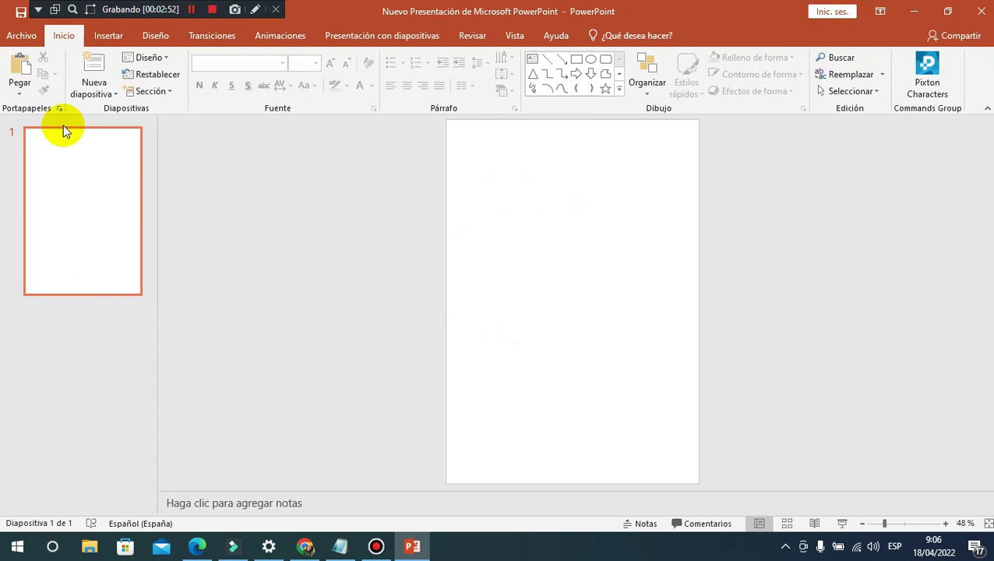
Insert picture 1 from the Peppa pig folder and enlarge it proportionally
click(365, 273)
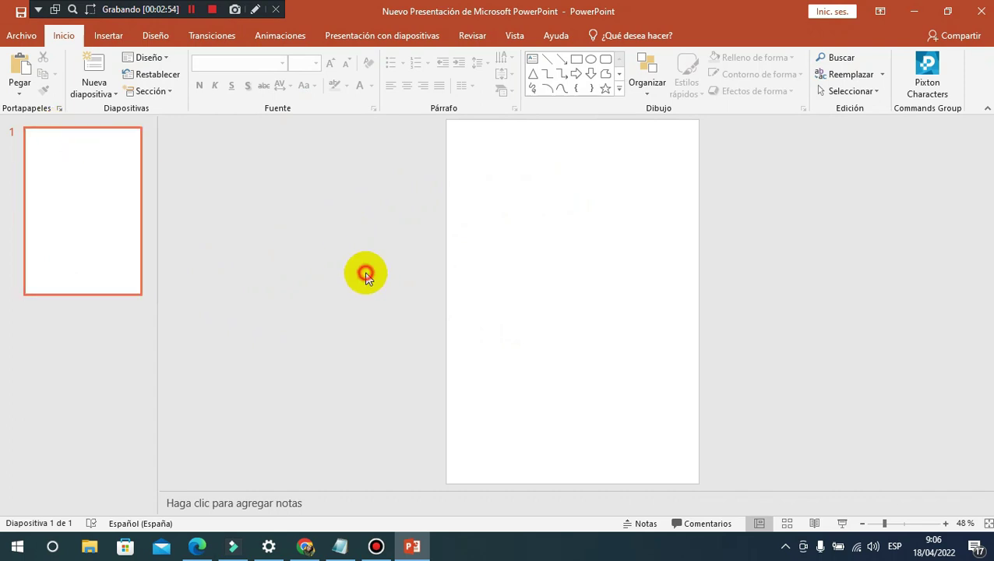
click(107, 36)
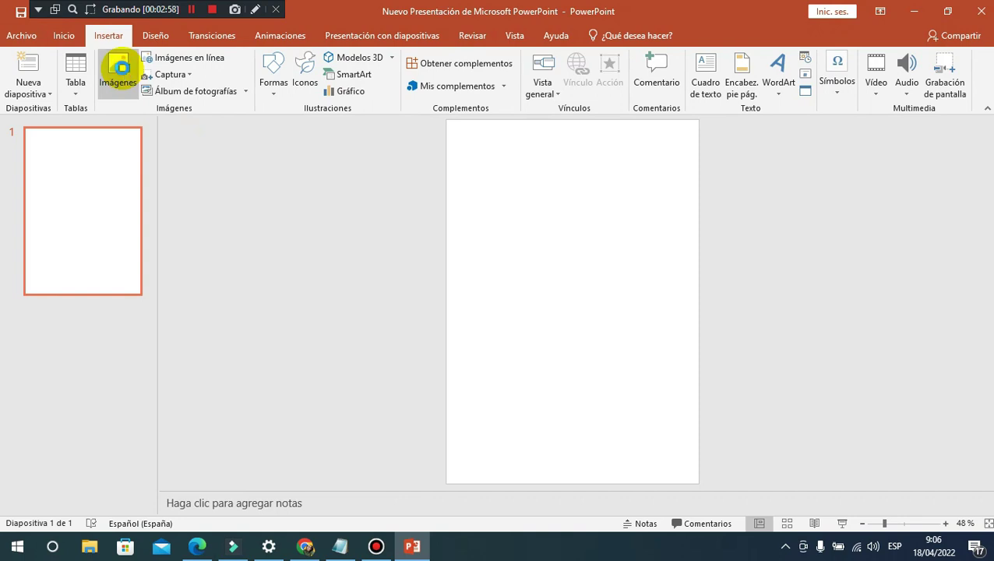
click(122, 73)
double_click(185, 226)
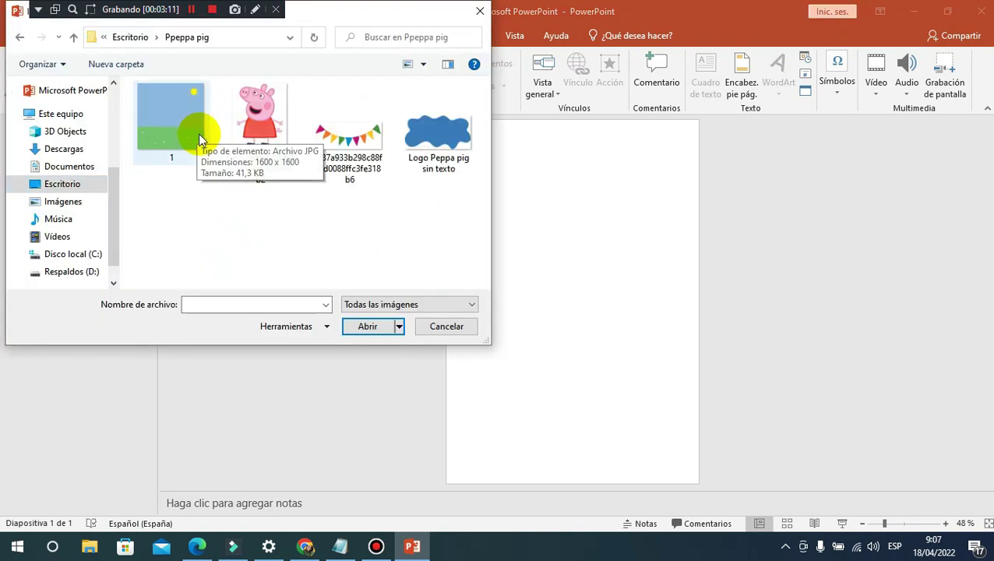
click(185, 115)
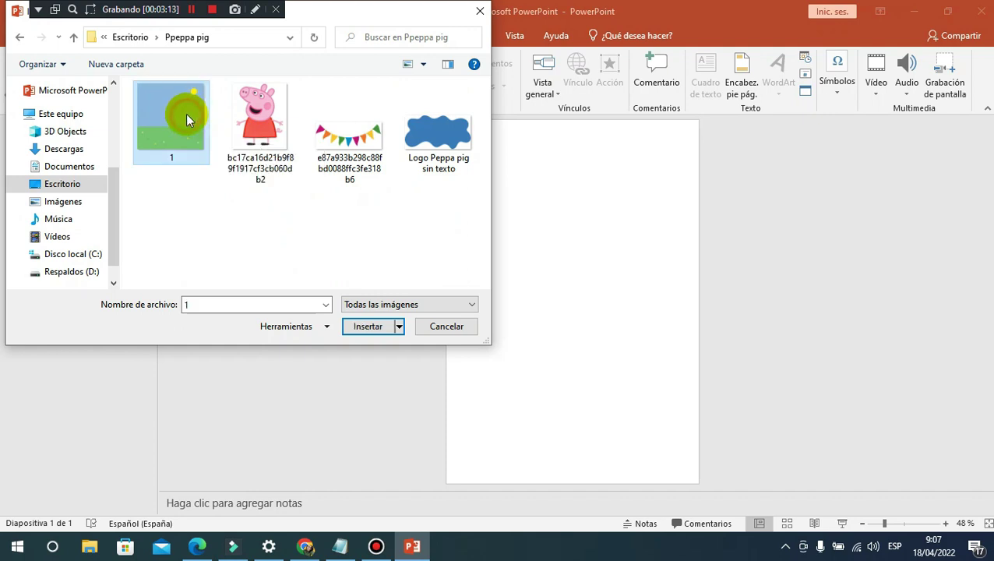
click(363, 326)
drag(413, 402, 333, 465)
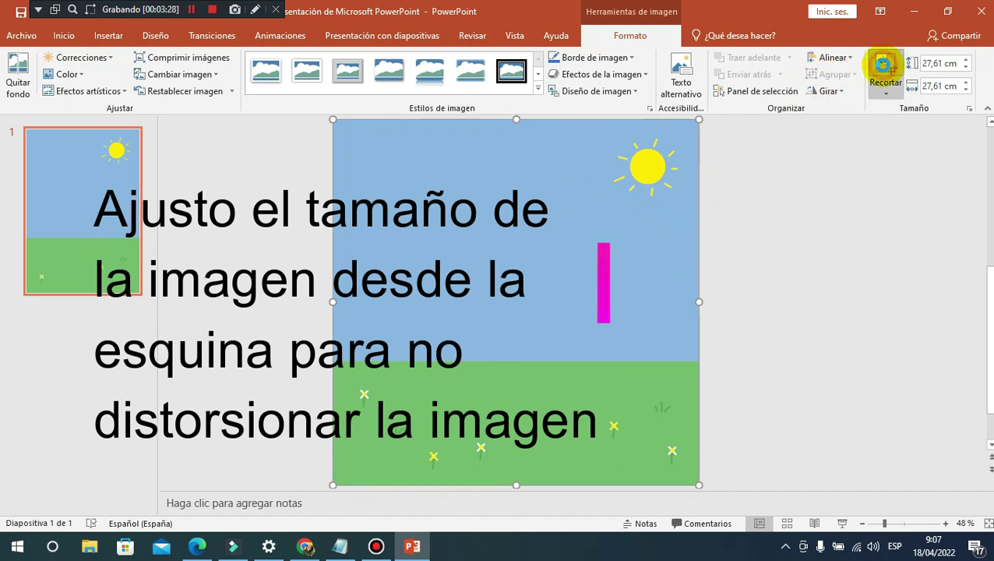
Crop the picture's left side and align it to fill the page at 27.61 x 19.05 cm
click(884, 65)
drag(332, 304, 335, 304)
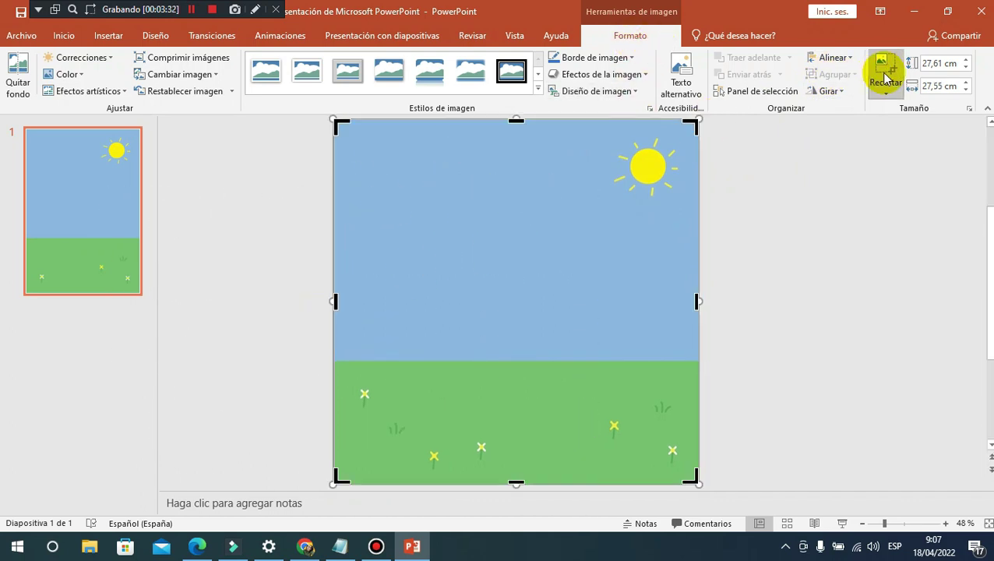
drag(333, 303, 445, 298)
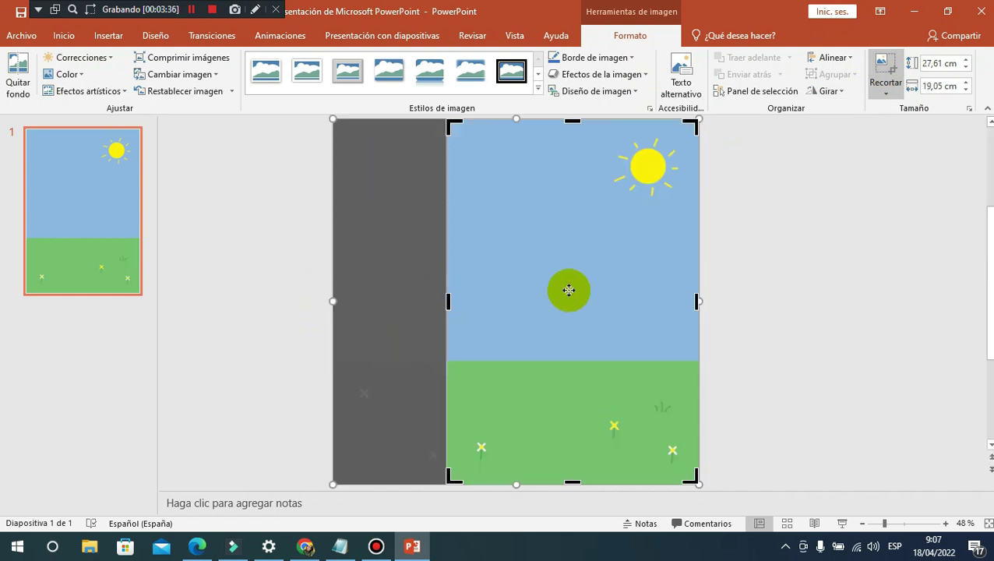
click(791, 229)
click(644, 262)
drag(643, 262, 635, 262)
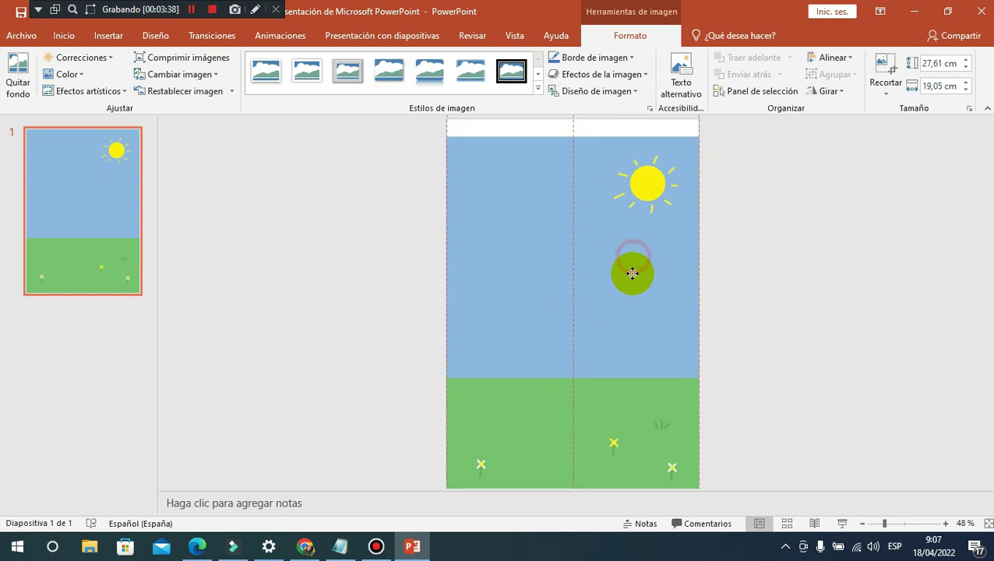
click(850, 310)
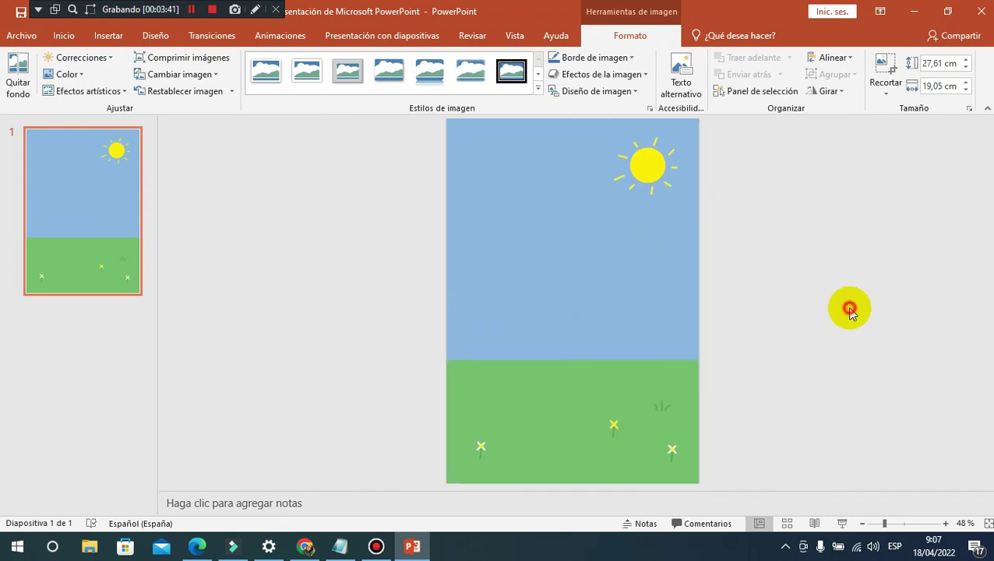
click(657, 337)
click(774, 318)
click(644, 291)
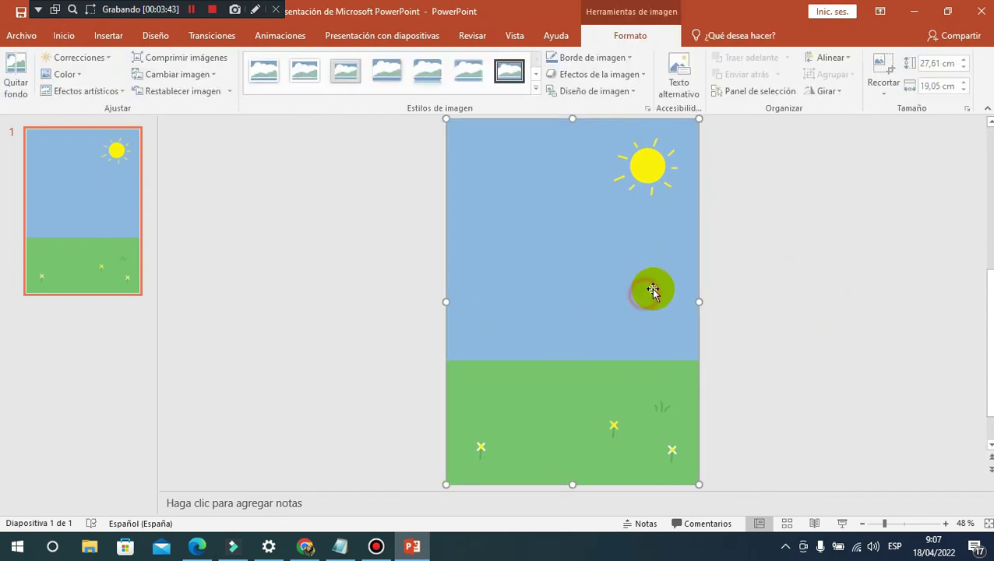
click(739, 214)
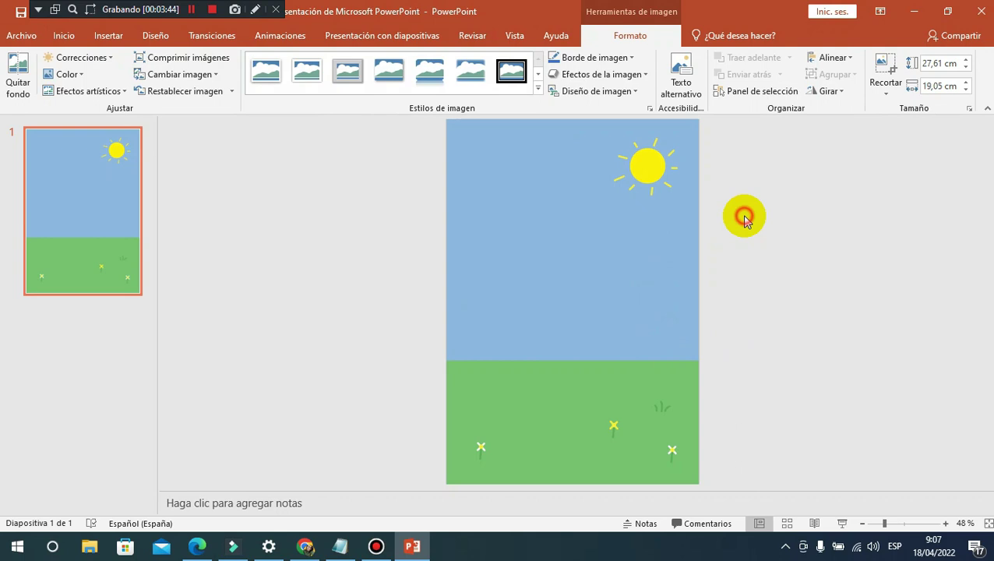
Insert the Peppa Pig character picture from the Peppa pig folder
click(312, 201)
click(110, 35)
click(124, 78)
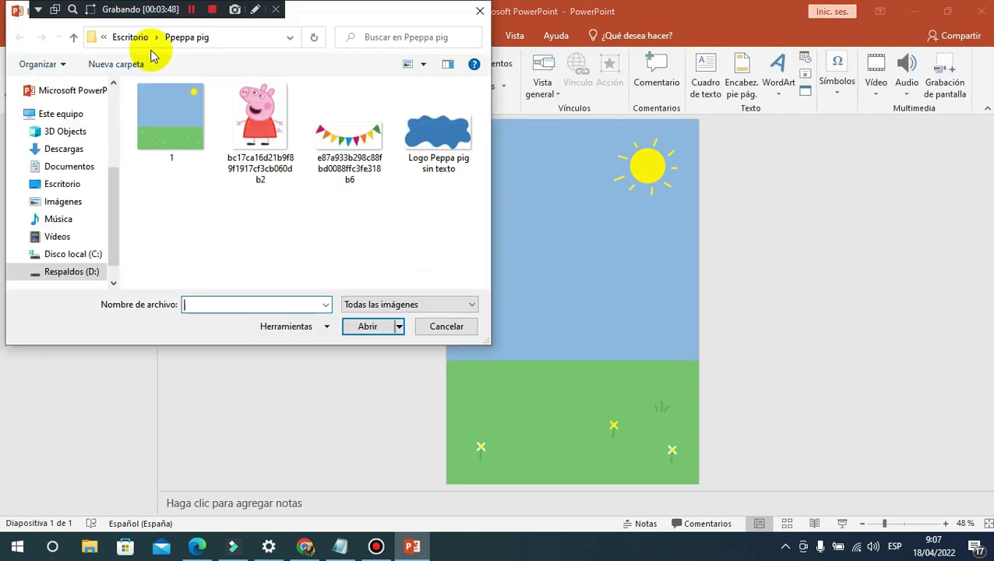
click(266, 117)
click(366, 327)
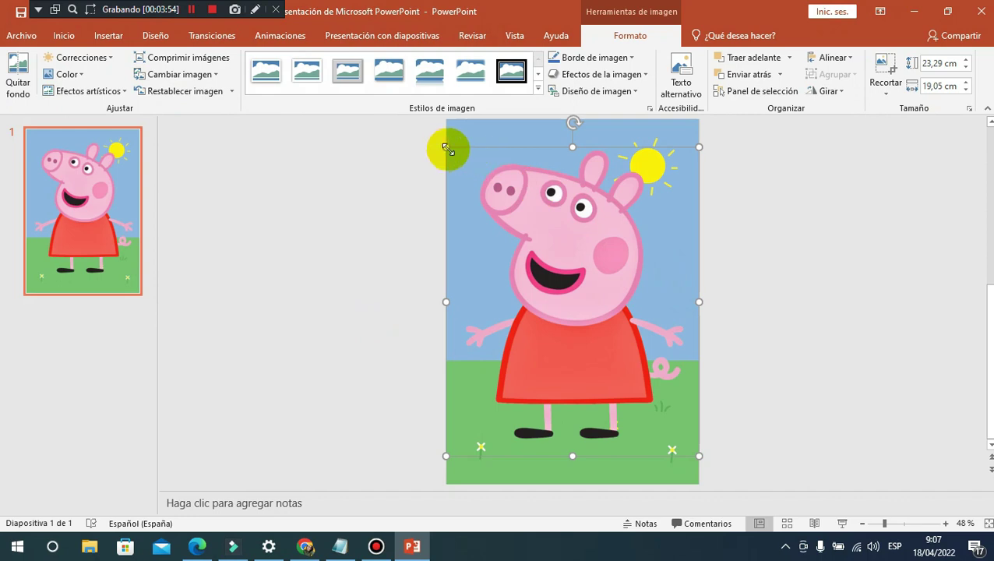
Shrink Peppa to 15.87 x 12.98 cm and position her in the upper-left of the meadow
mouse_move(443, 149)
mouse_down()
mouse_move(758, 189)
mouse_move(754, 197)
mouse_up()
drag(808, 280, 591, 224)
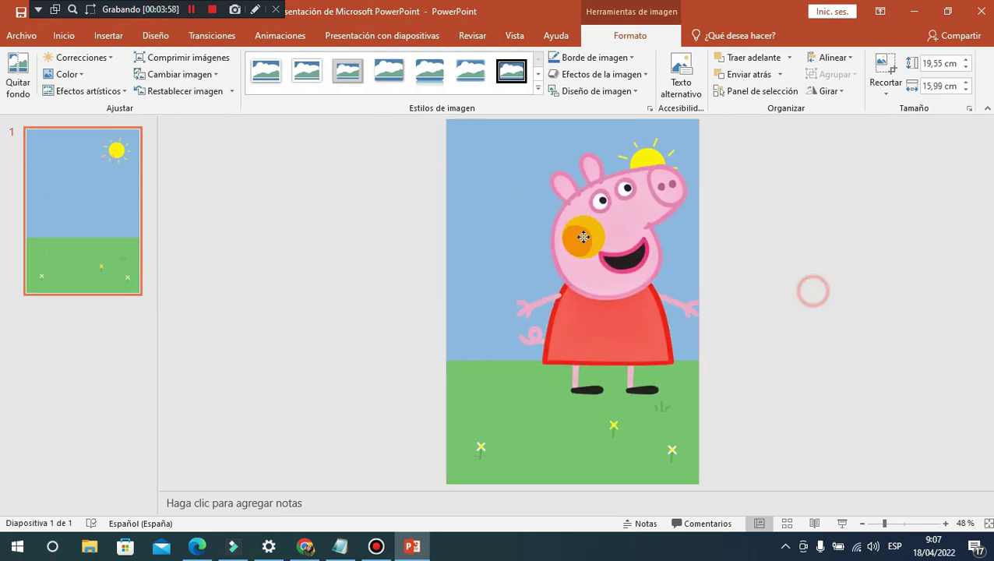
drag(659, 144, 629, 185)
drag(538, 262, 545, 251)
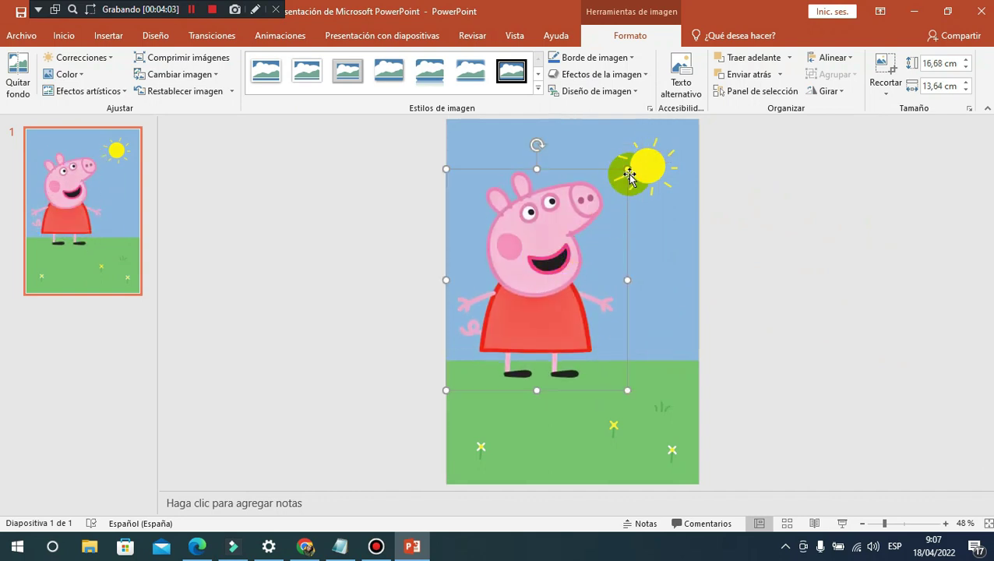
drag(622, 180, 615, 187)
mouse_move(559, 228)
mouse_down()
mouse_move(550, 239)
mouse_move(522, 230)
mouse_up()
click(855, 239)
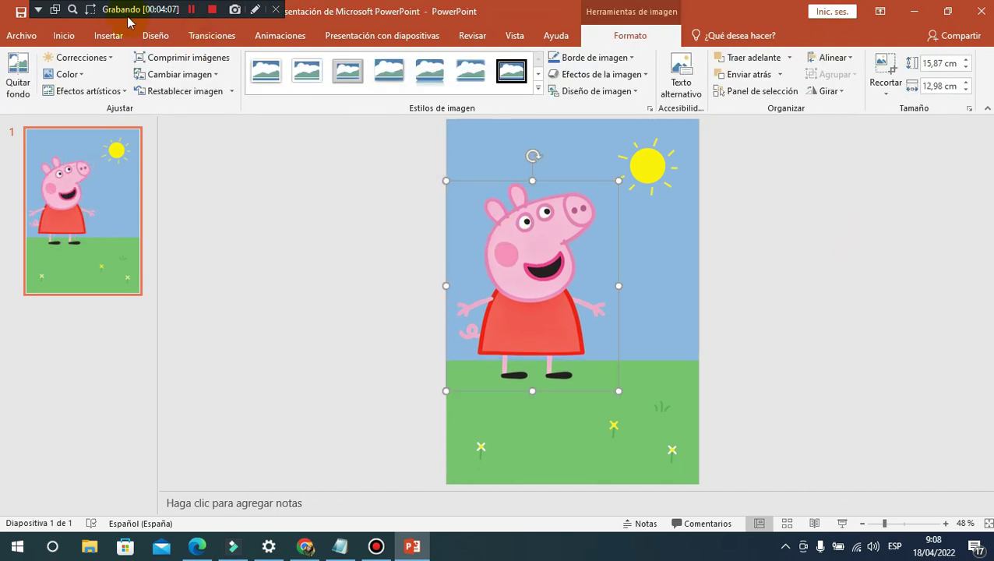
click(108, 39)
Insert the bunting banner picture, move it to the top of the slide and shrink it
click(117, 74)
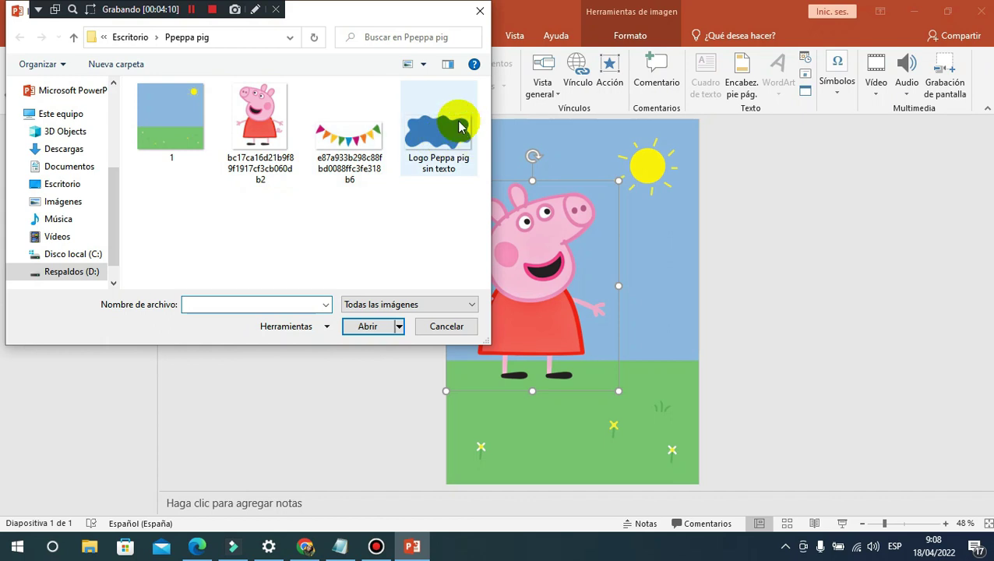
click(346, 134)
click(373, 332)
drag(587, 273, 587, 123)
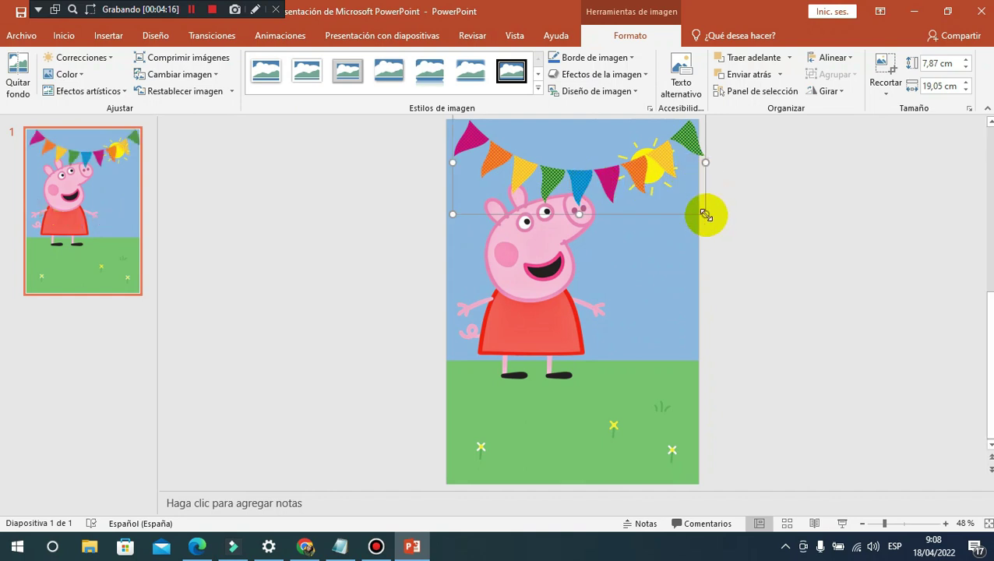
click(706, 215)
drag(665, 196, 532, 153)
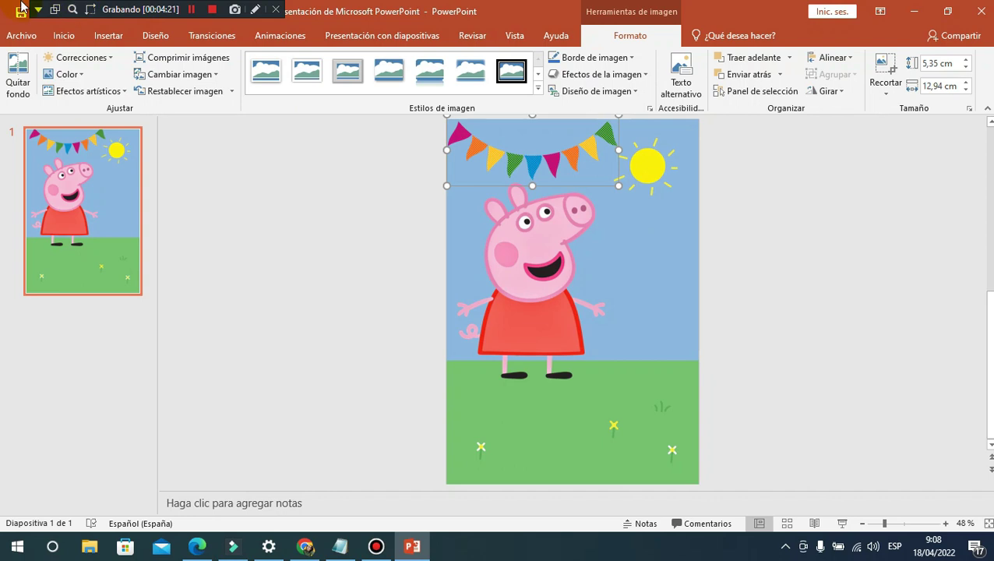
Insert 'Logo Peppa pig sin texto' and shrink the cloud to 7.08 x 13.92 cm
click(328, 193)
click(109, 36)
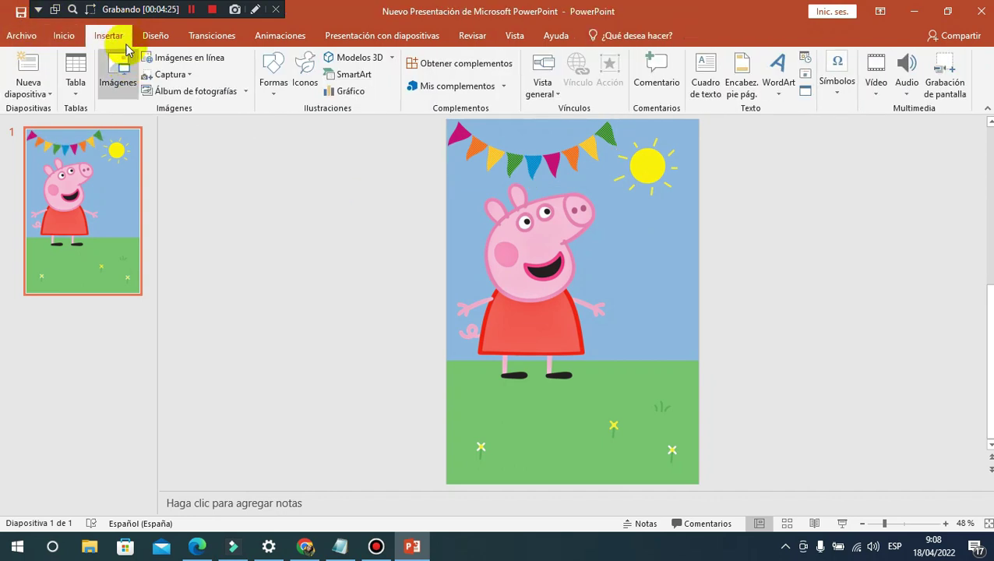
click(121, 66)
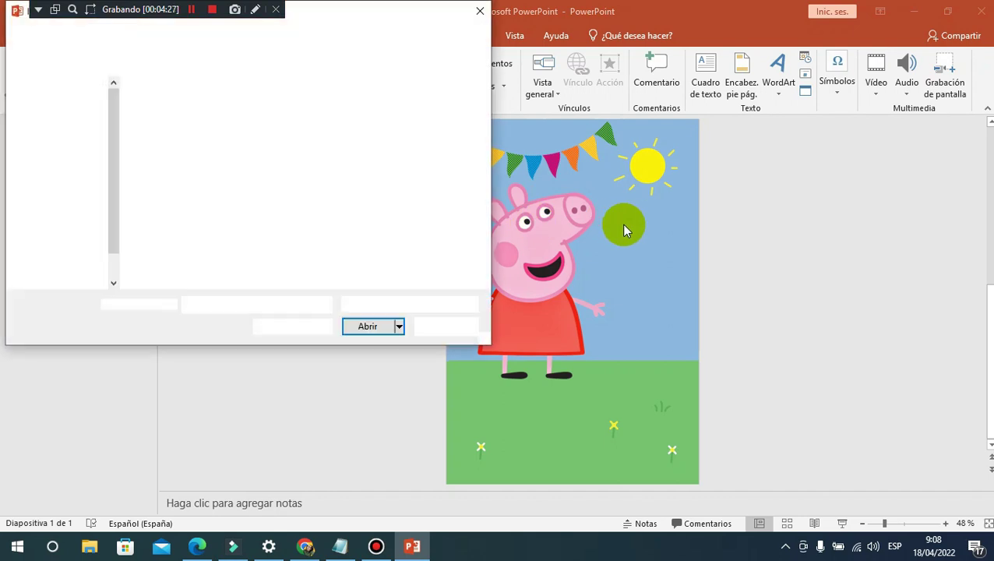
click(438, 128)
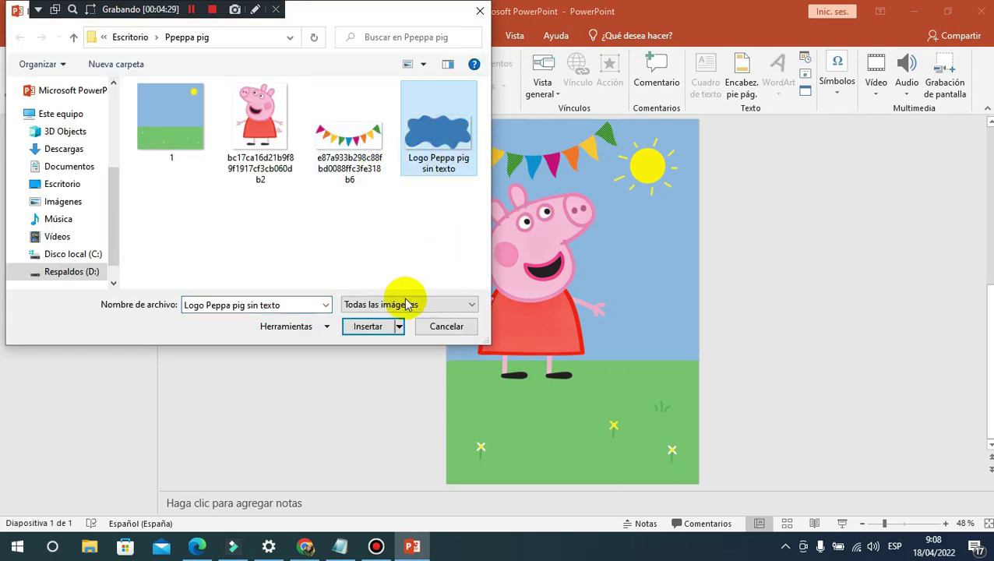
click(373, 326)
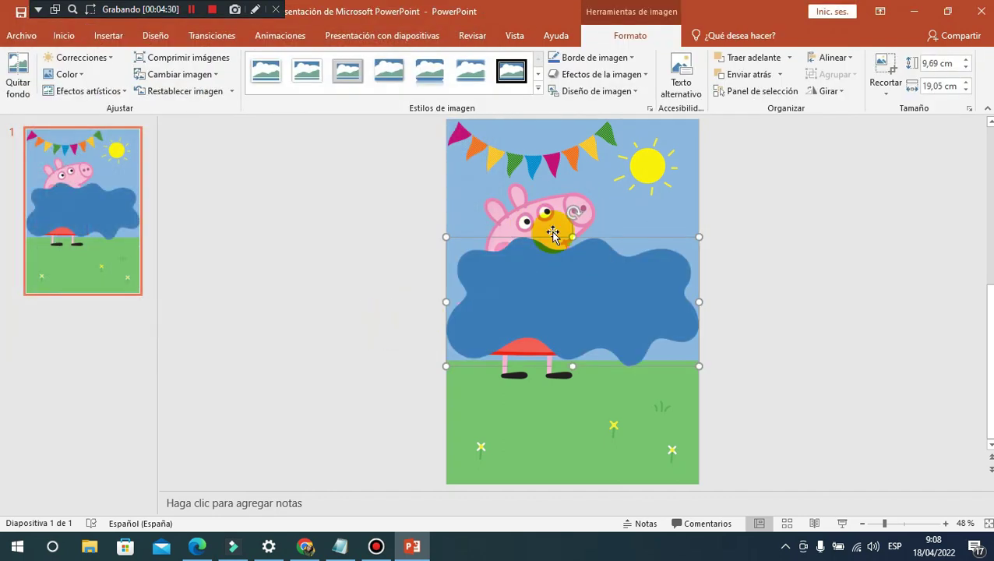
drag(446, 236, 492, 300)
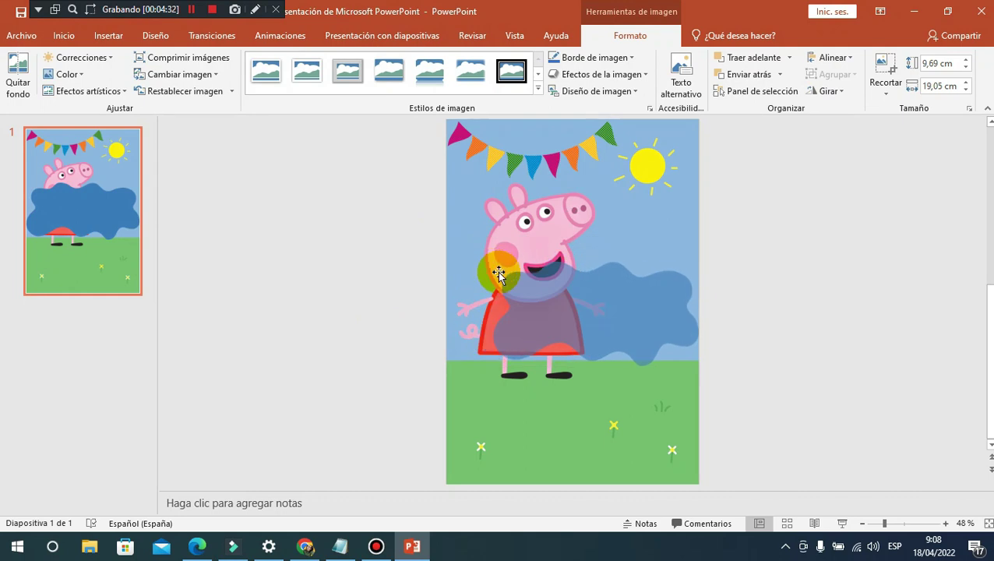
Move Peppa down below the cloud
mouse_move(528, 223)
mouse_down()
mouse_move(585, 202)
mouse_move(622, 232)
mouse_up()
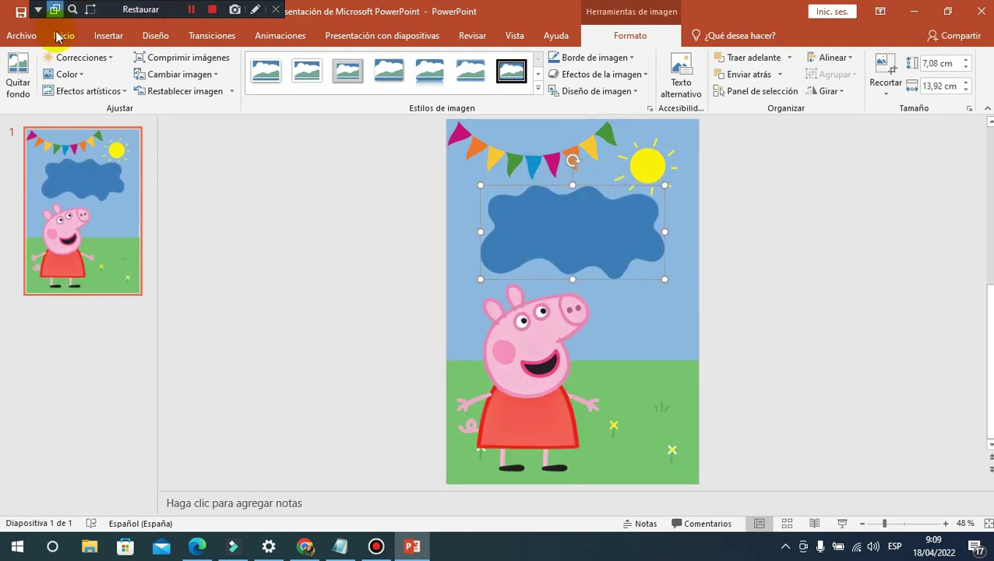
click(338, 206)
click(108, 35)
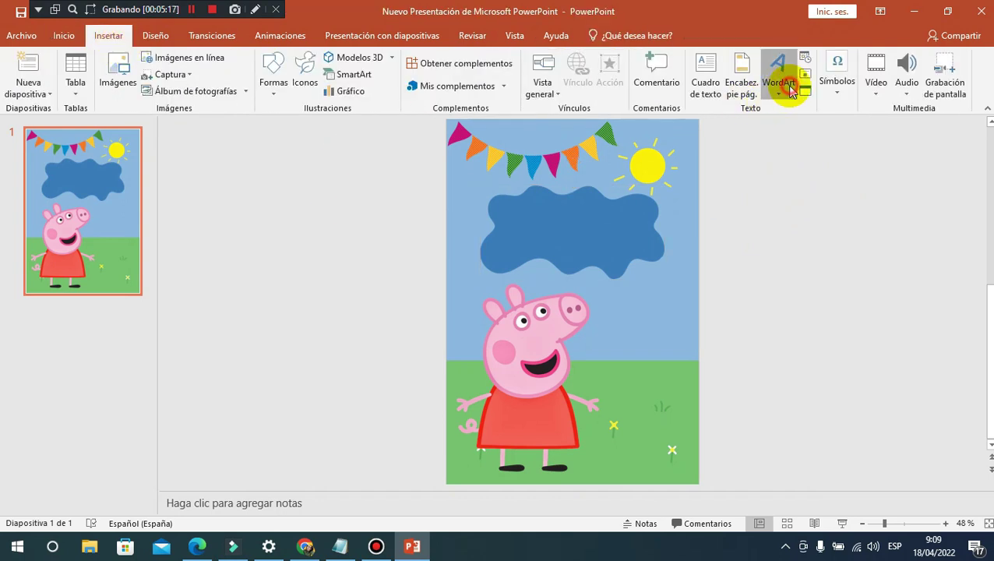
Insert WordArt with the birthday child's name and move it into the cloud
click(789, 90)
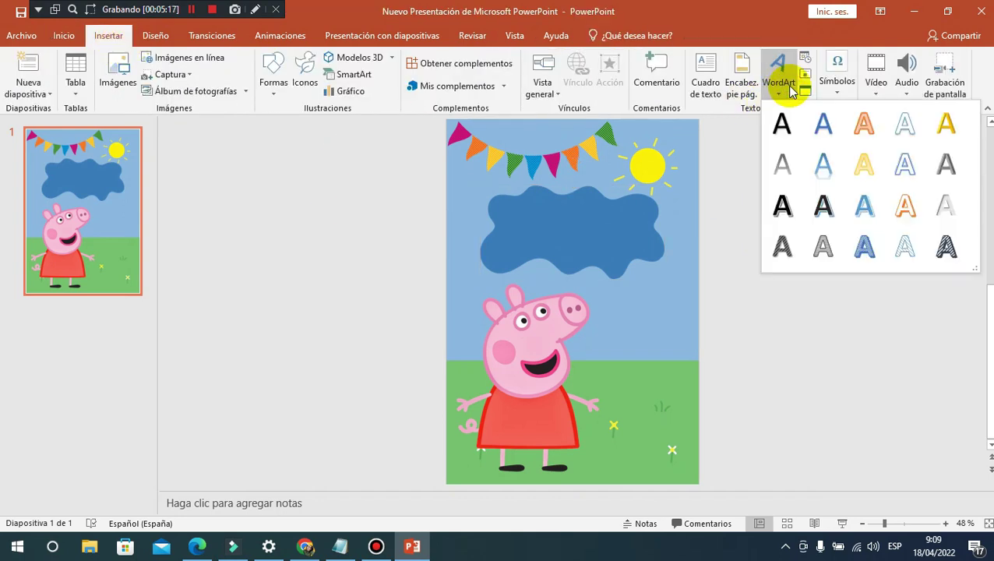
click(823, 163)
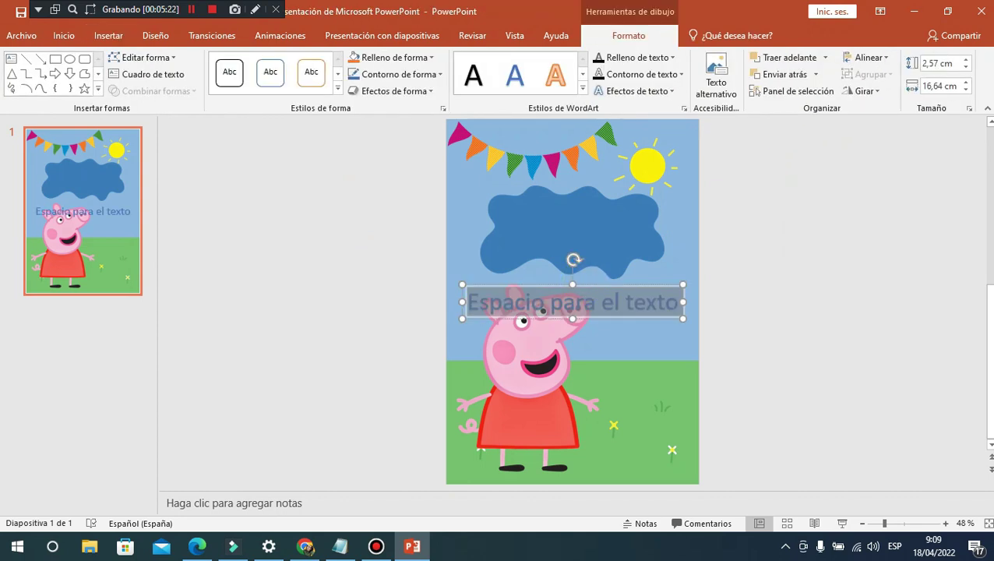
text(Lucía)
drag(473, 314, 576, 219)
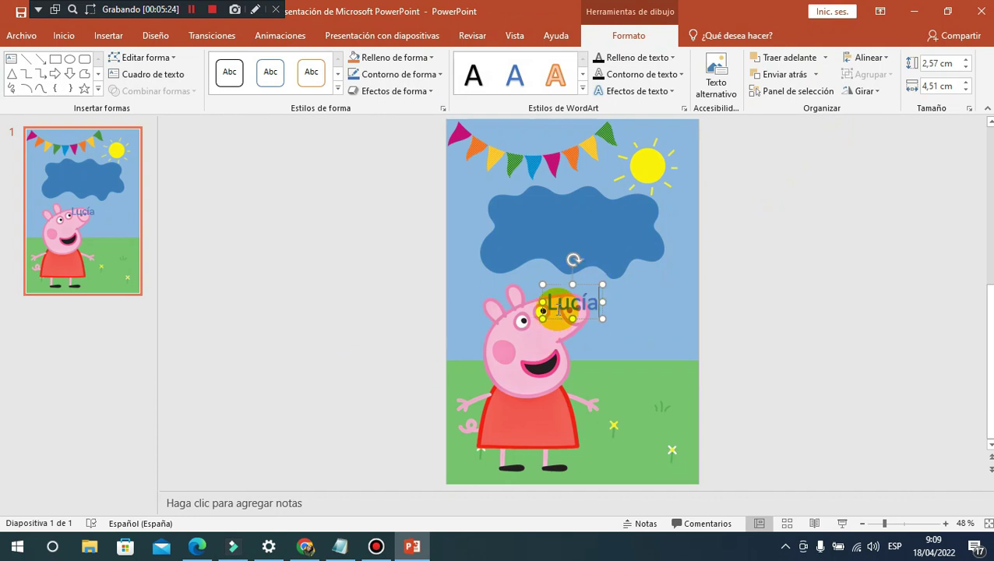
click(590, 209)
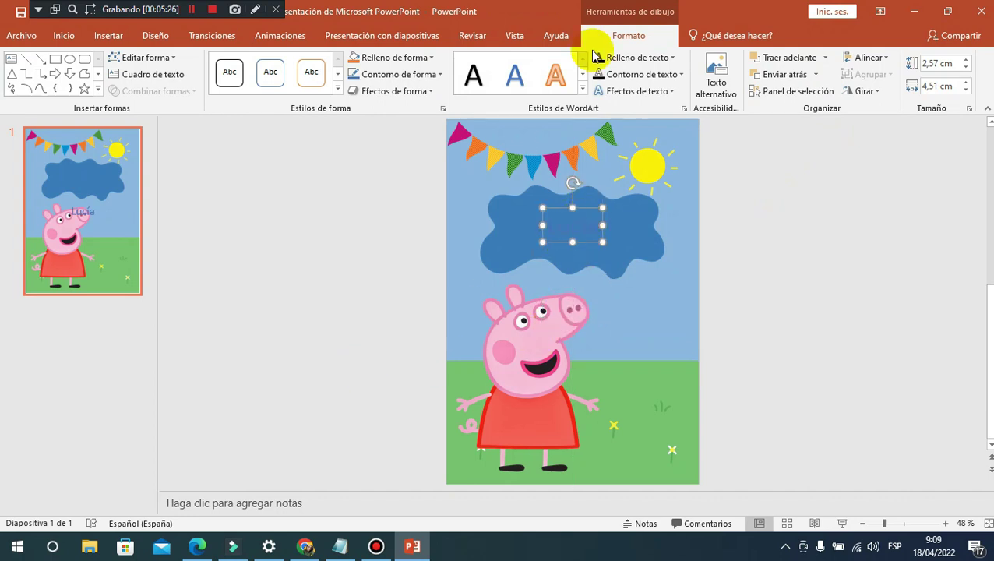
Colour the name pink with the eyedropper and enlarge it to 88 pt
click(642, 60)
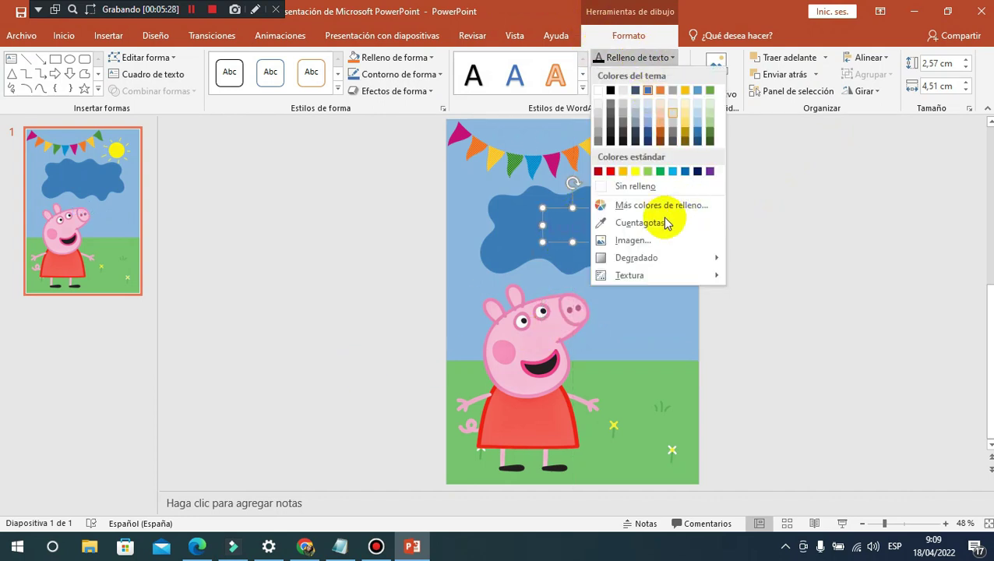
click(633, 224)
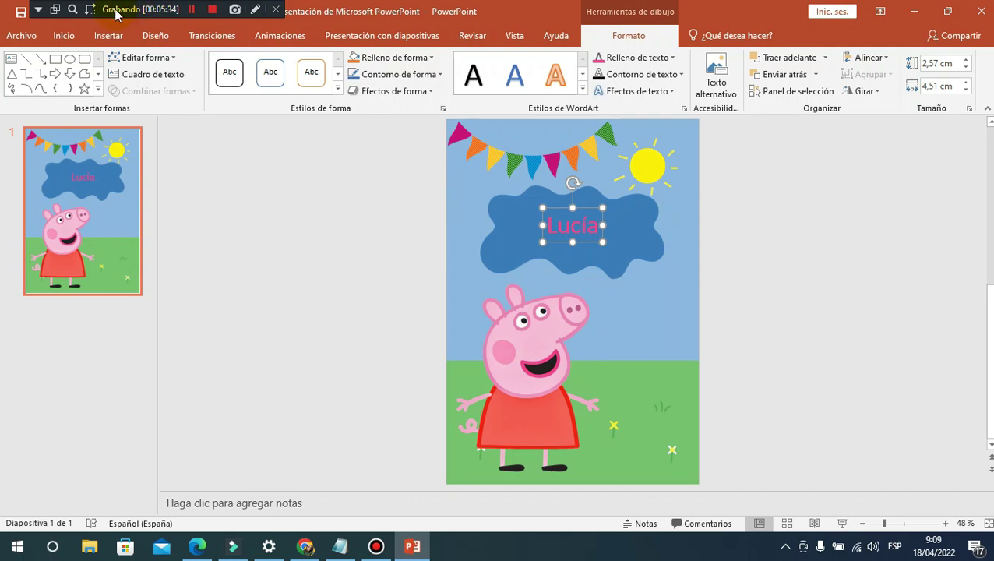
click(65, 38)
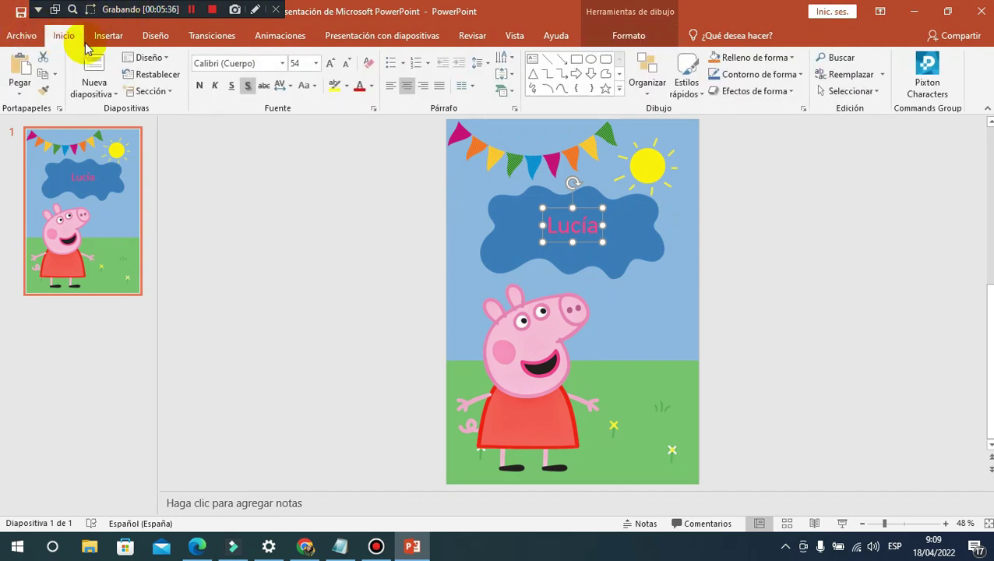
click(330, 64)
click(329, 63)
click(329, 64)
Move the name higher in the cloud and apply the Peppa Pig font
drag(593, 205, 593, 192)
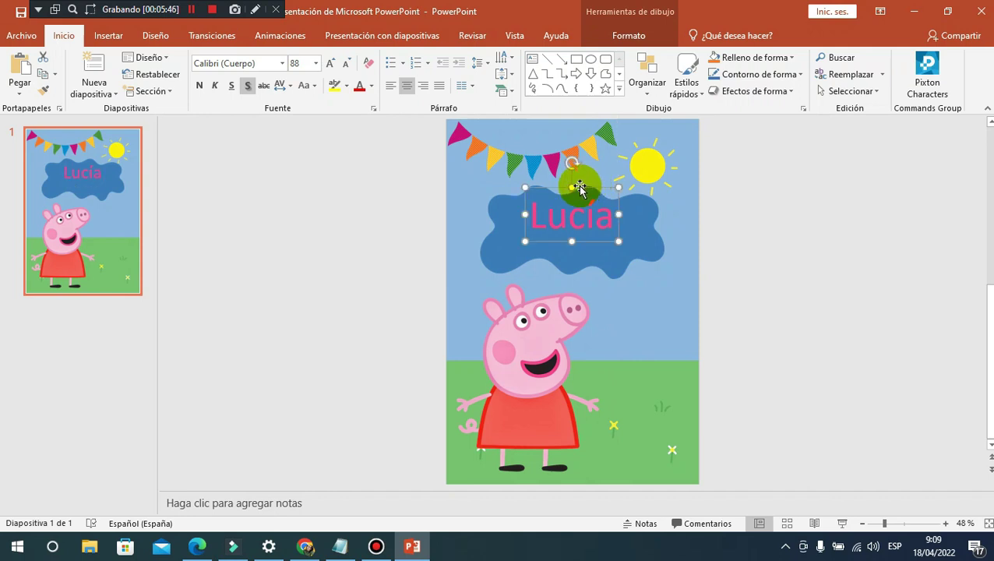
click(256, 64)
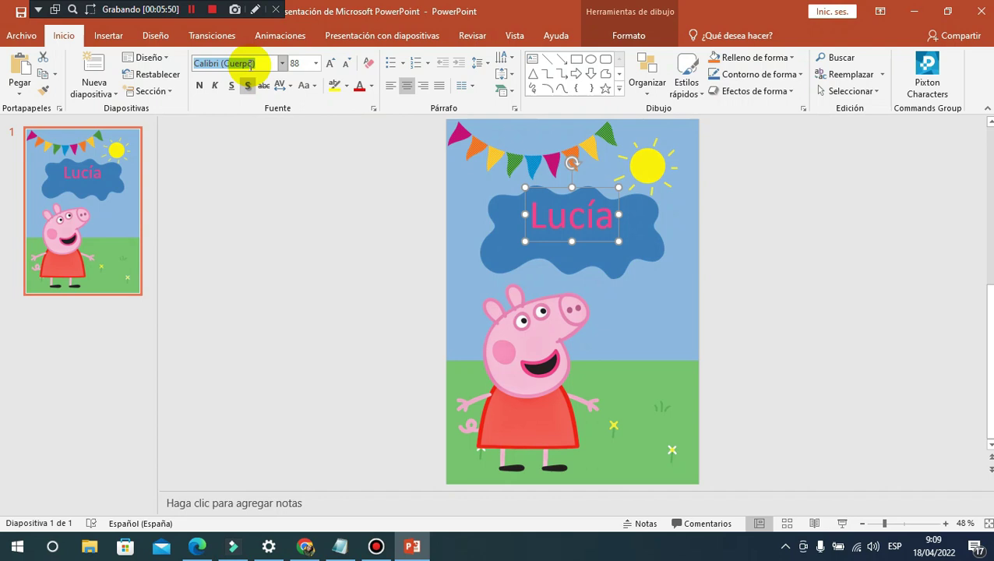
text(Pe)
key(Return)
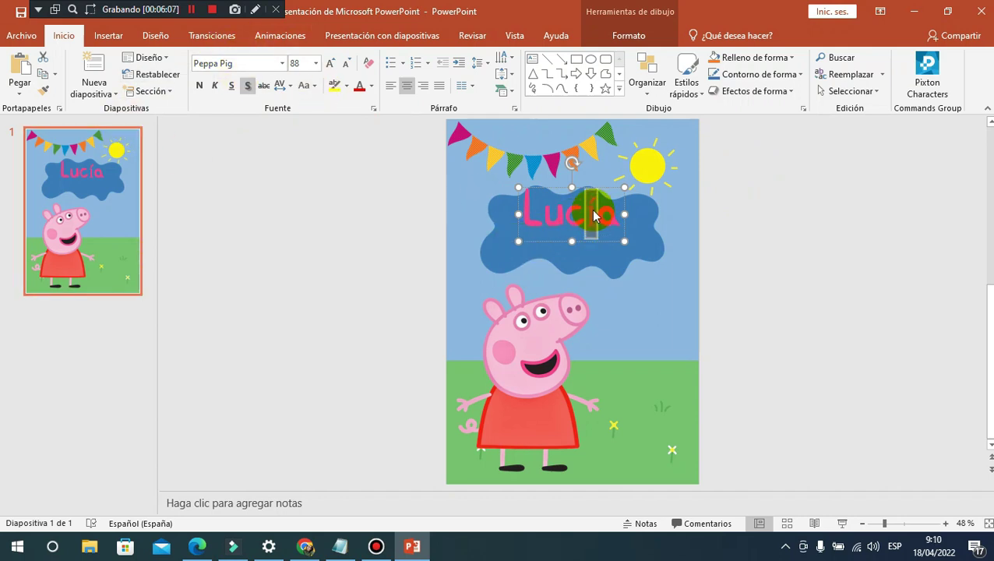
click(802, 230)
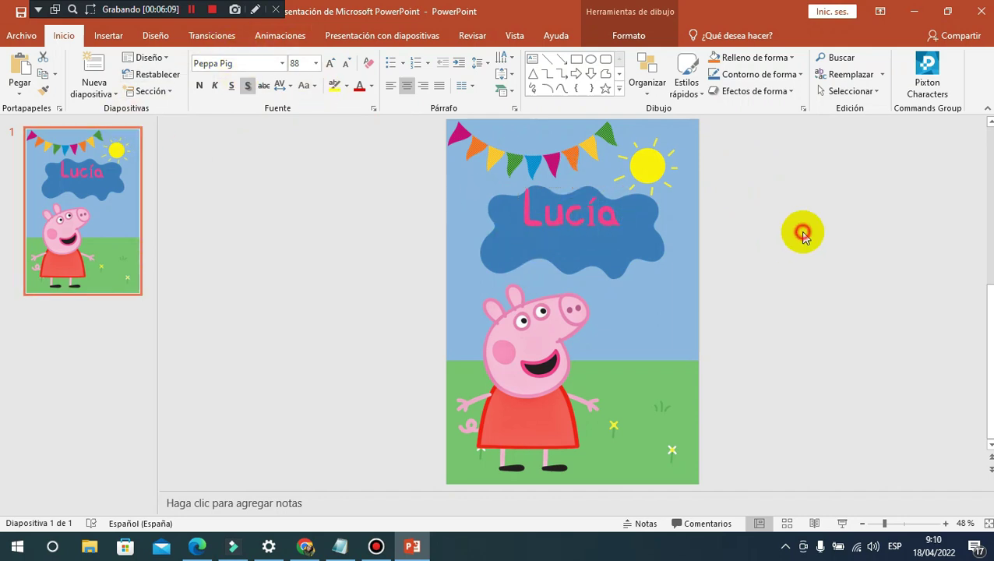
Zoom in and select the accented í in the name
click(600, 209)
drag(597, 208, 586, 211)
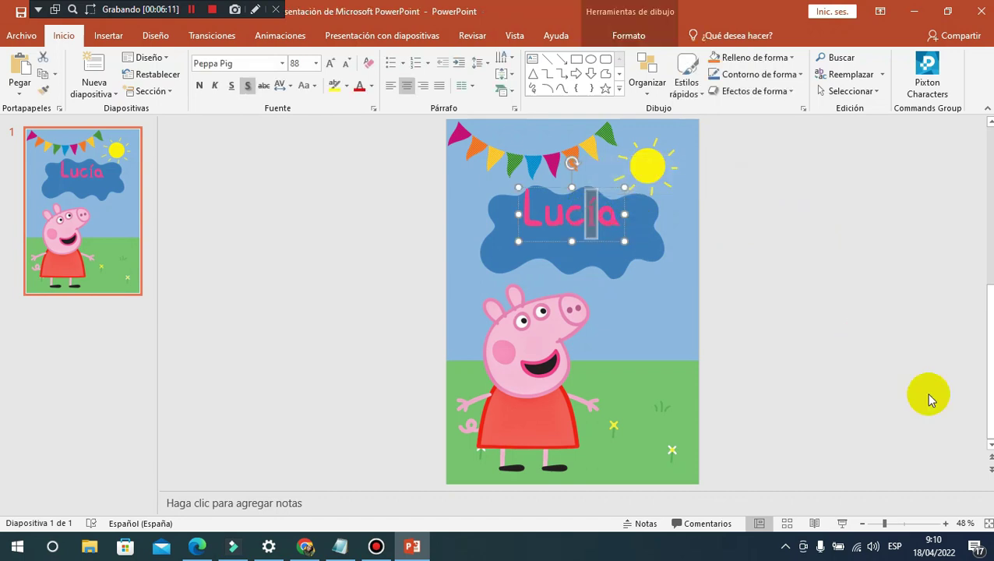
drag(889, 527, 898, 524)
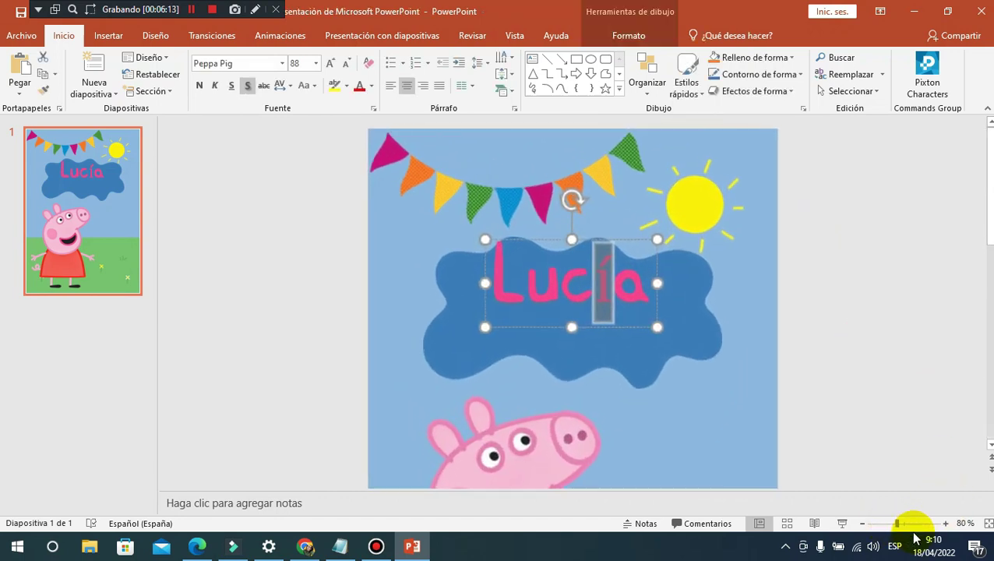
click(872, 279)
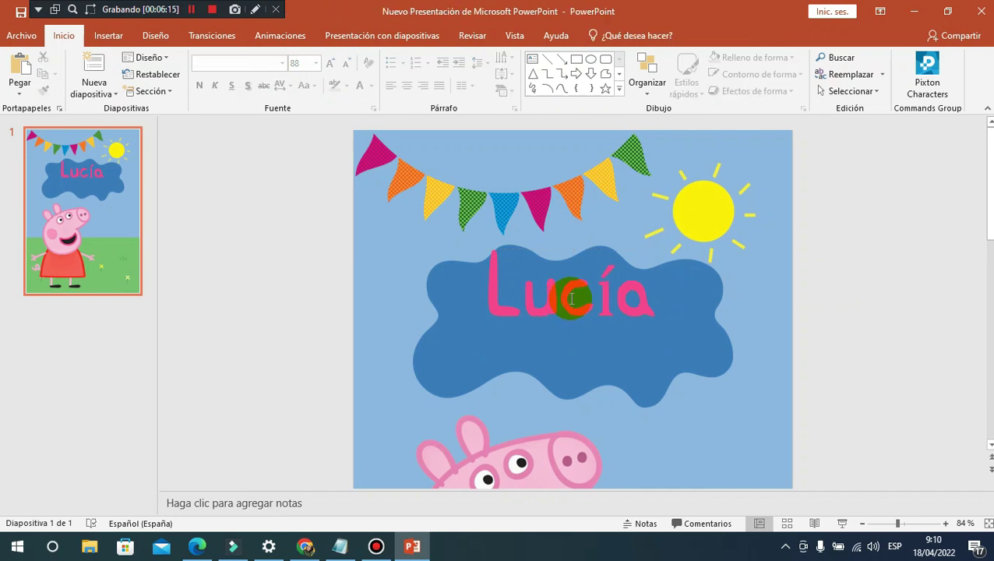
drag(595, 296, 616, 297)
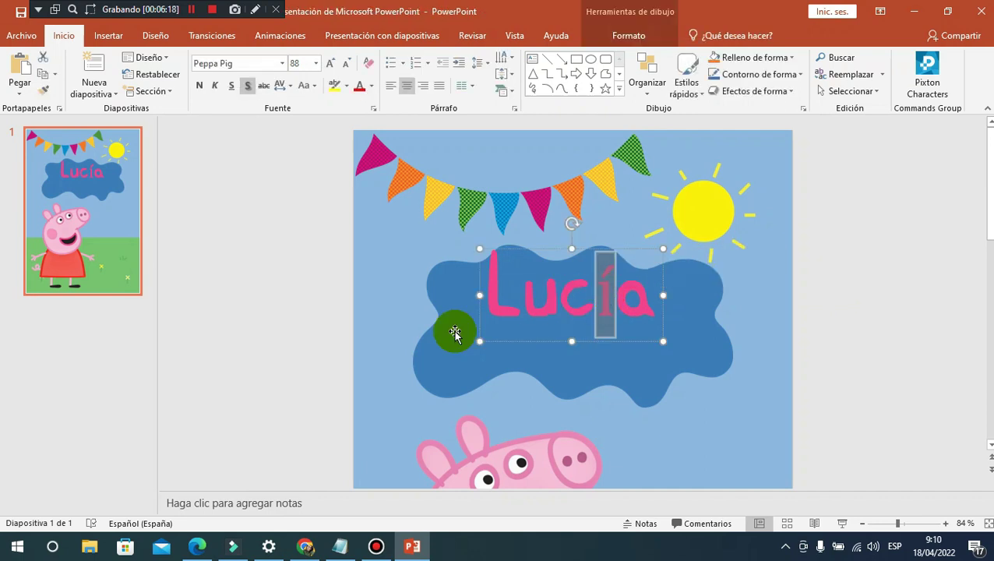
drag(530, 249, 532, 253)
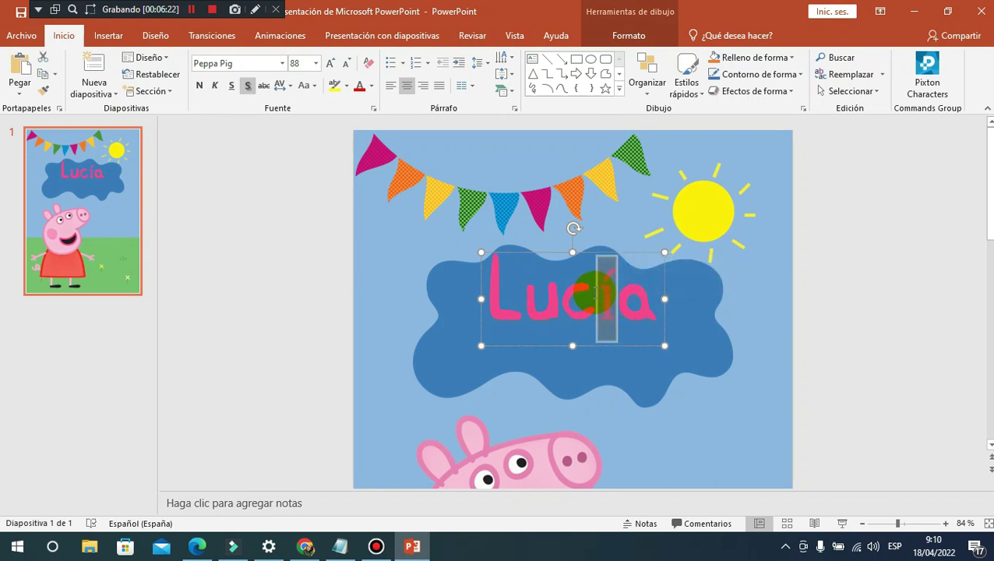
Set the accented í to the Comic Sans MS font
click(281, 66)
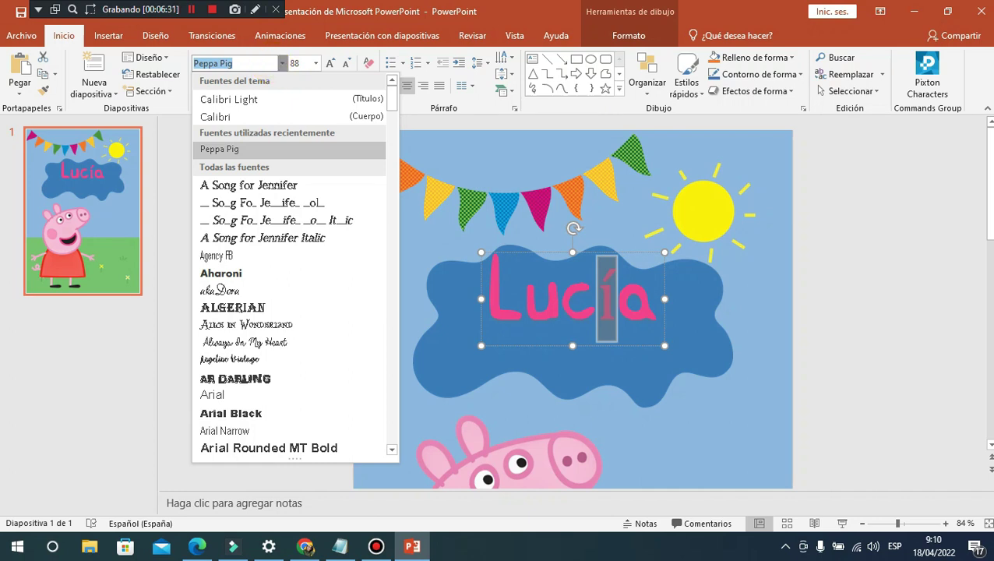
text(Co)
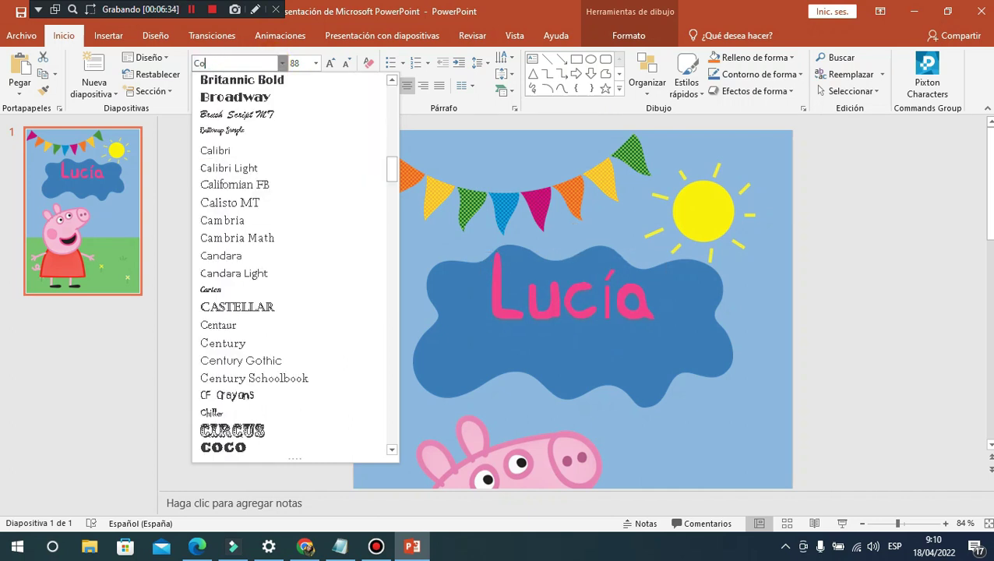
text(m)
click(230, 69)
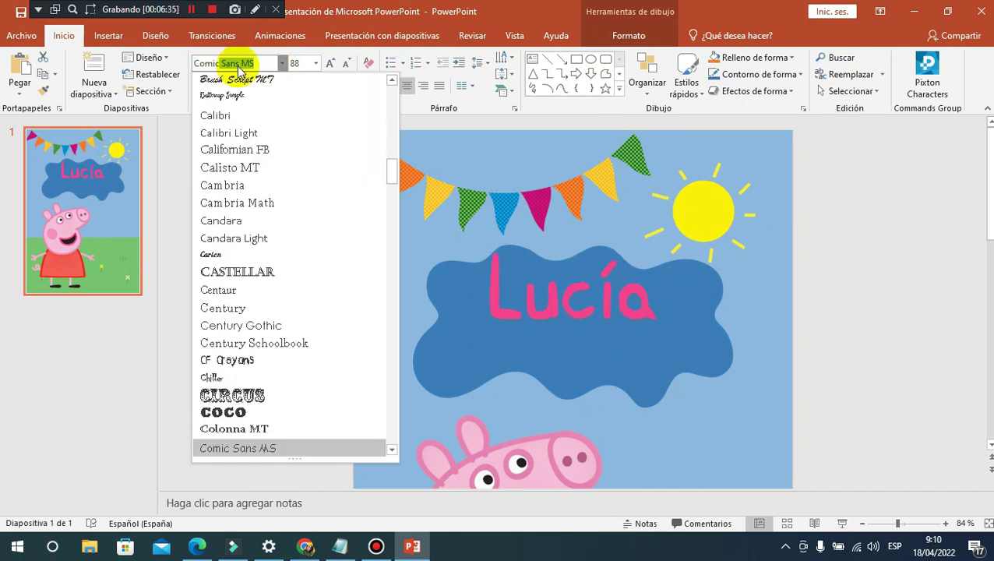
key(Return)
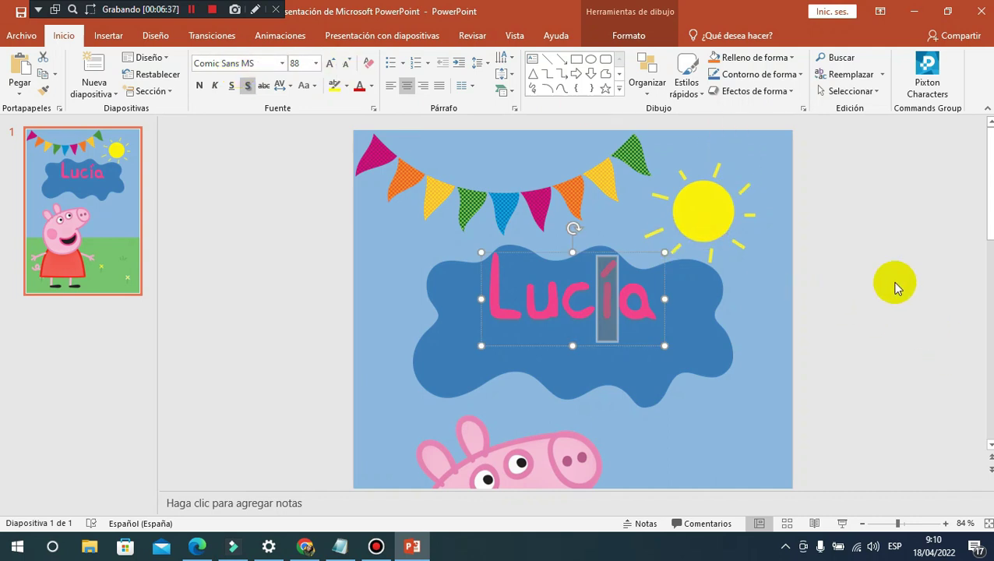
click(896, 288)
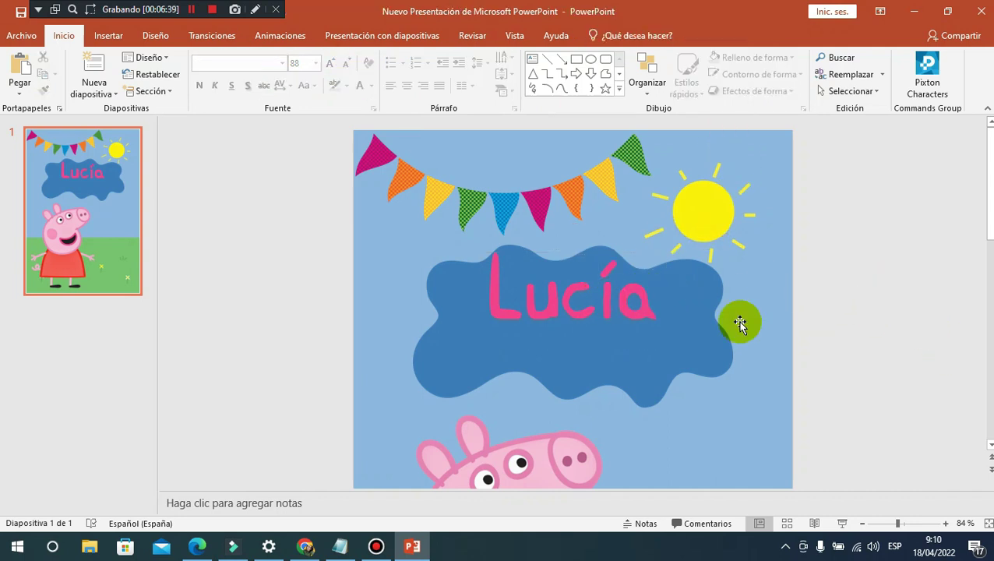
Zoom out and paste a duplicate of the name box over the cloud
drag(896, 523, 884, 523)
click(590, 213)
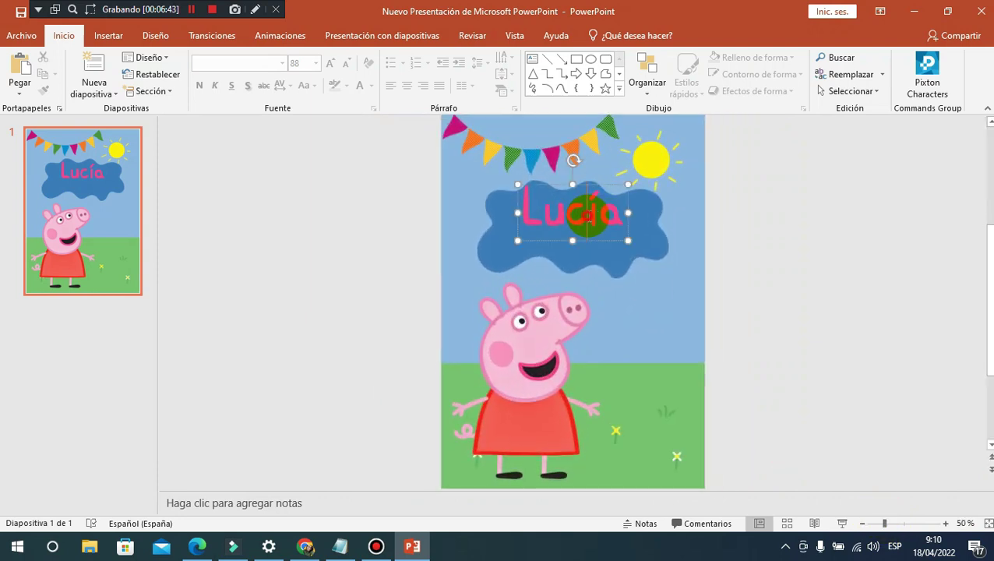
click(570, 186)
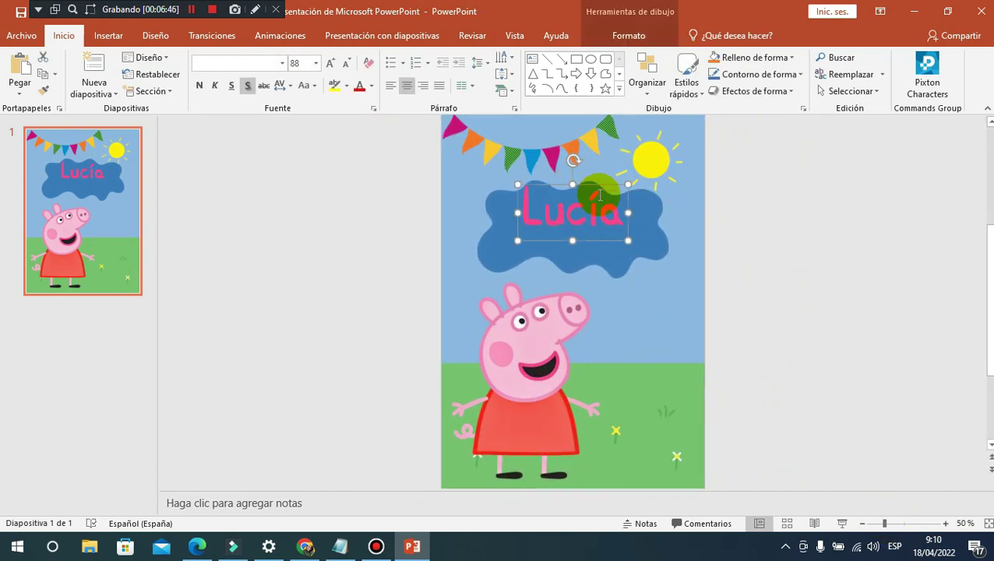
key(ctrl+v)
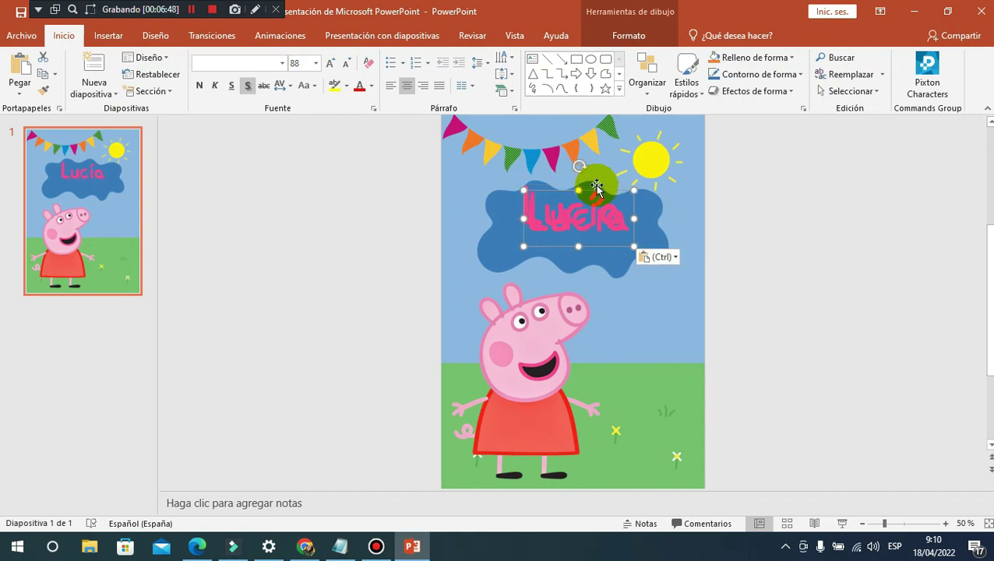
Turn the copy into a white 'Cumple 4' line at 48 pt below the name
drag(595, 191, 582, 213)
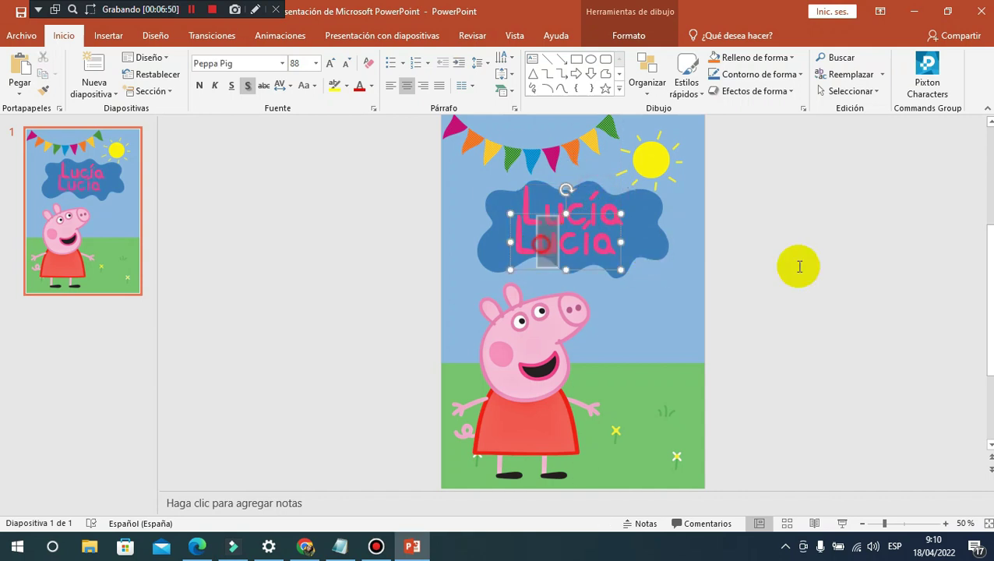
click(812, 244)
text(Cumple 4)
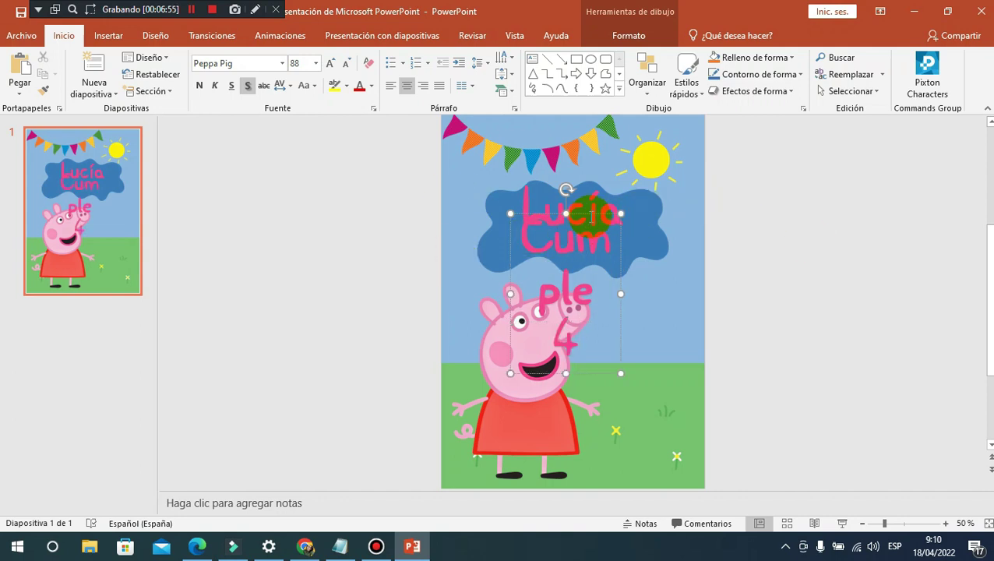
click(374, 87)
click(370, 119)
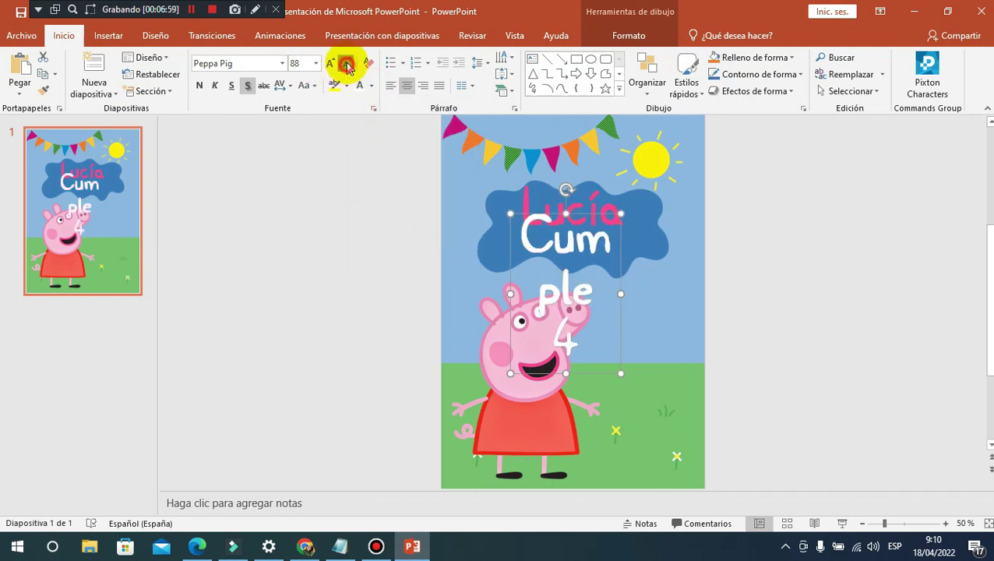
click(348, 66)
click(348, 65)
click(347, 65)
click(348, 65)
click(348, 65)
click(348, 66)
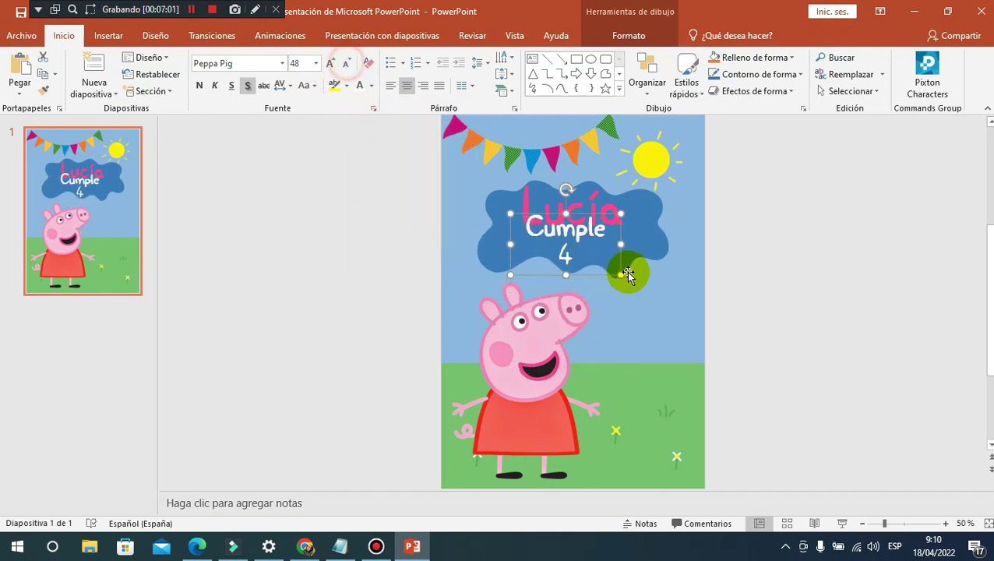
mouse_move(621, 244)
mouse_down()
mouse_move(606, 223)
mouse_move(599, 233)
mouse_up()
Add a shadow to both the name and Cumple 4 text
shift+click(588, 209)
click(249, 87)
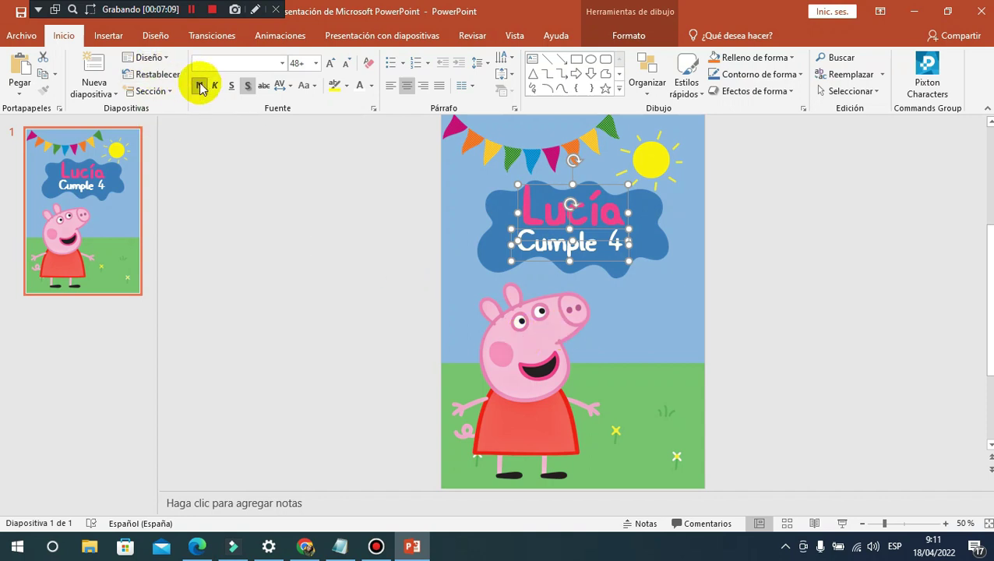
click(393, 224)
Move Peppa to the centre of the slide
drag(547, 356, 531, 373)
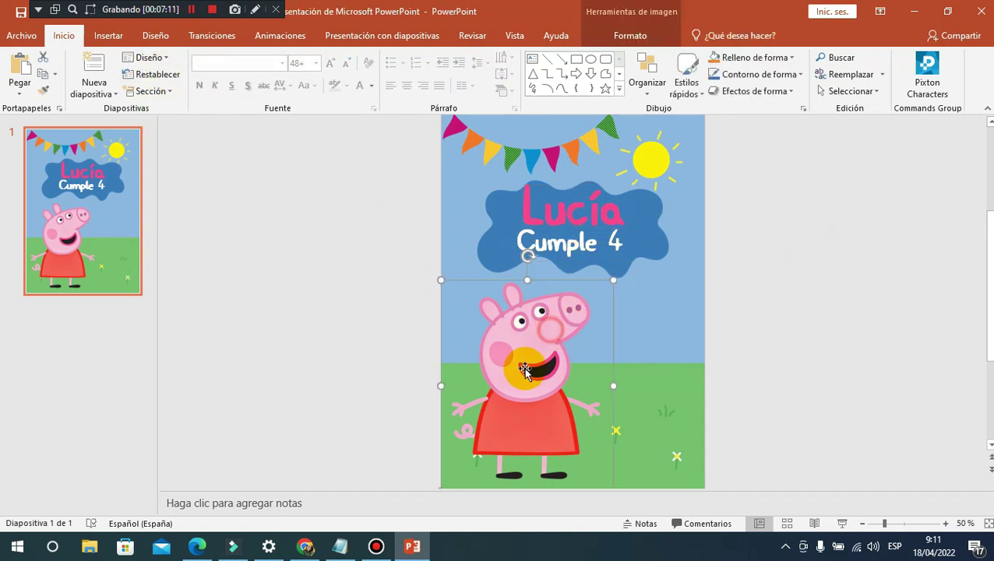
click(806, 309)
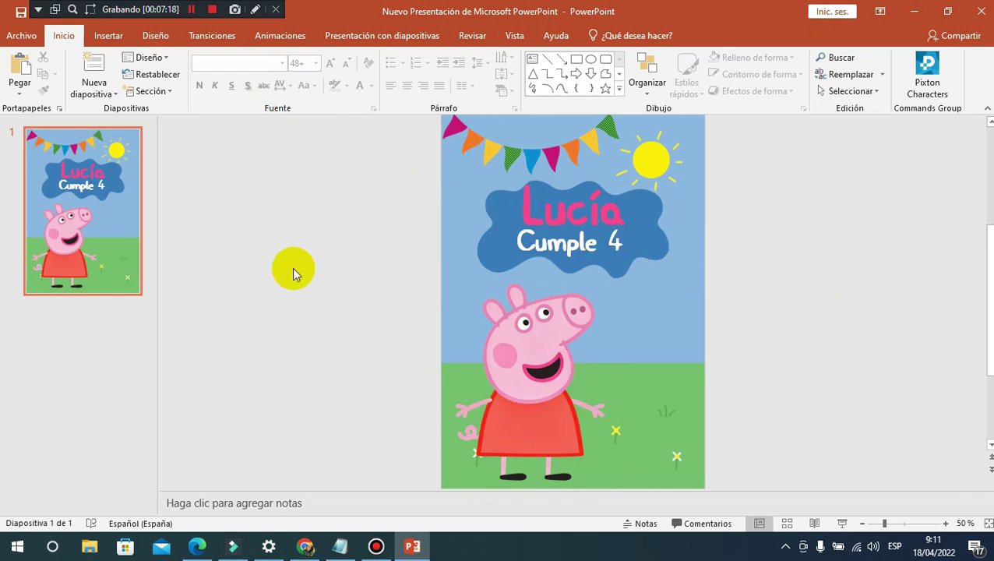
click(110, 37)
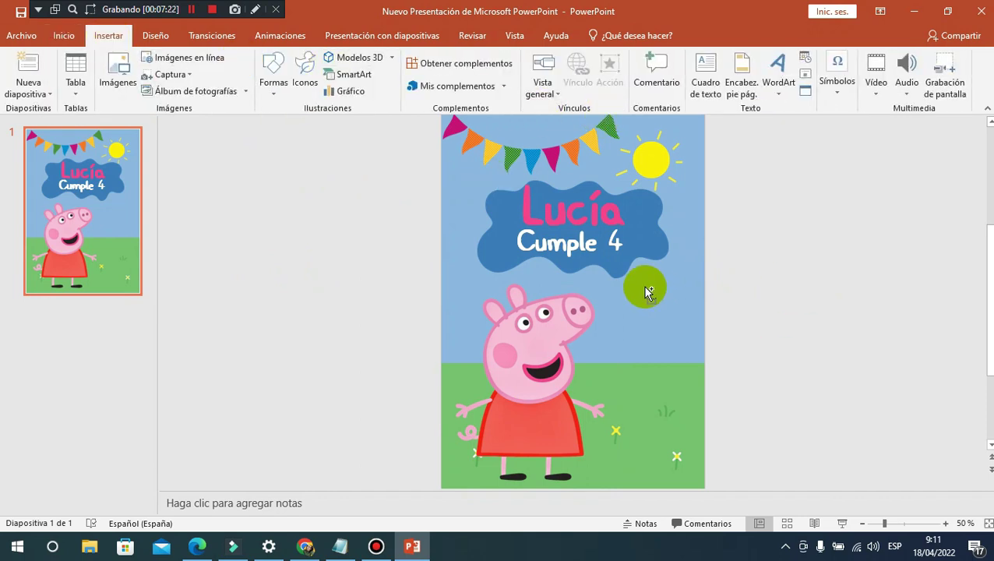
Paste a title copy to the right of Peppa and retype it as 'Sábado'
key(ctrl+v)
drag(597, 191, 660, 277)
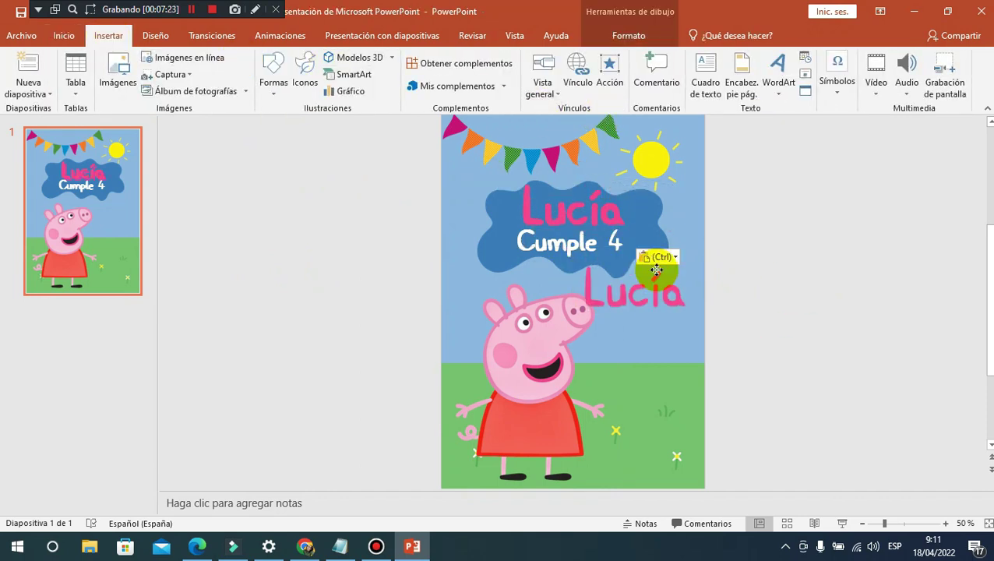
double_click(643, 304)
text(Sábado)
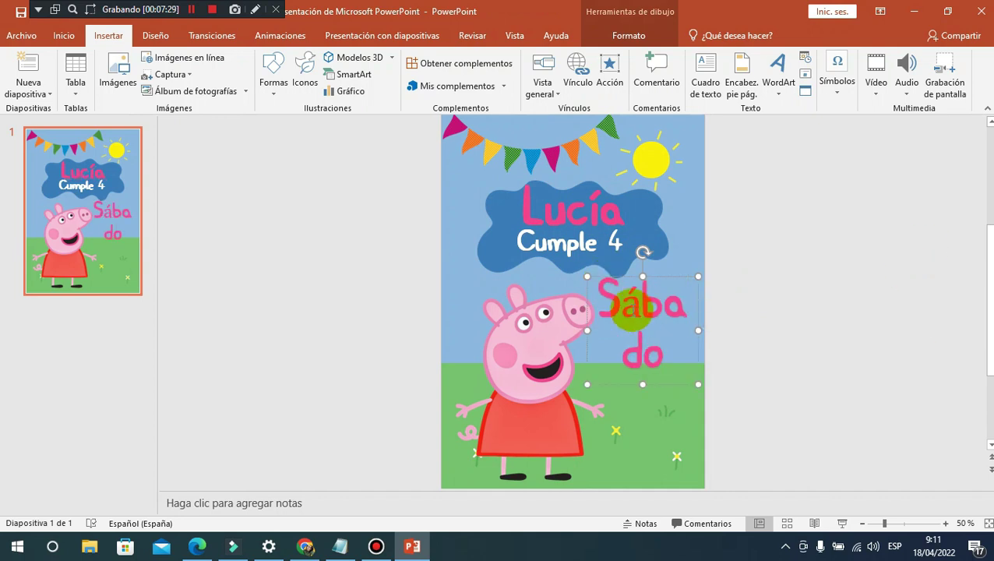
click(63, 36)
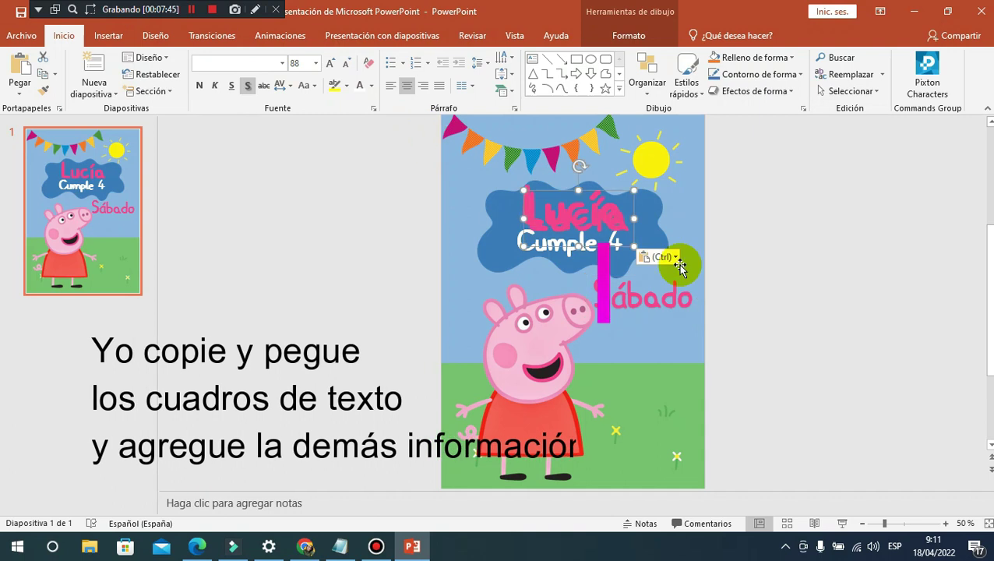
Make a '30' below Sábado in Peppa's red-orange, 96 pt, AR DARLING font
drag(679, 267, 744, 351)
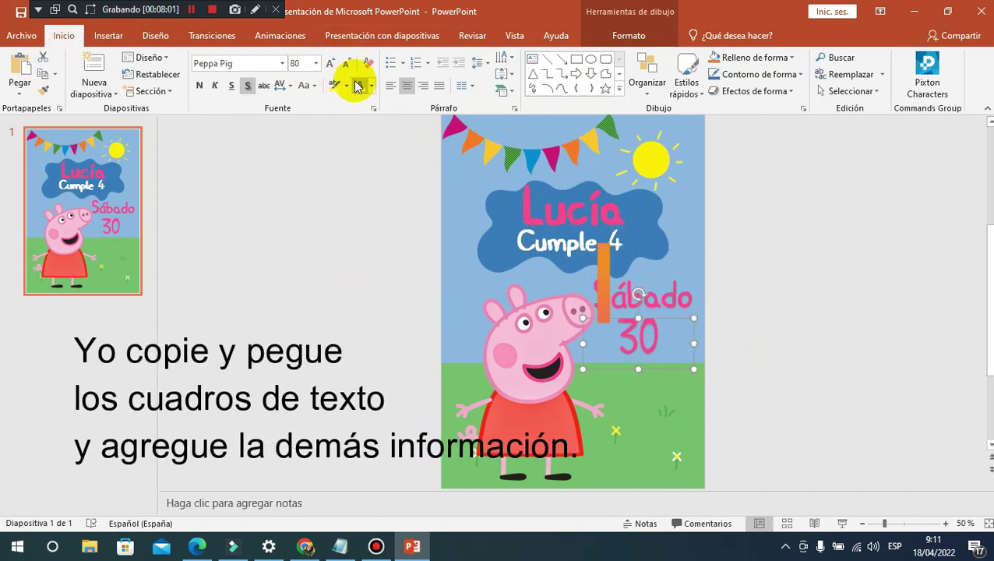
click(371, 86)
click(391, 262)
click(532, 417)
click(330, 63)
click(331, 63)
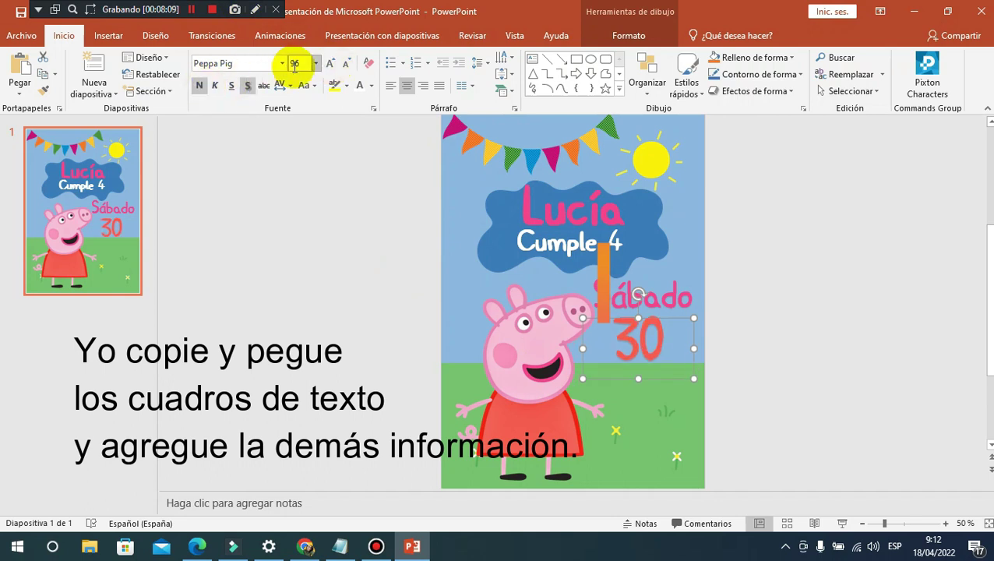
click(282, 63)
click(235, 395)
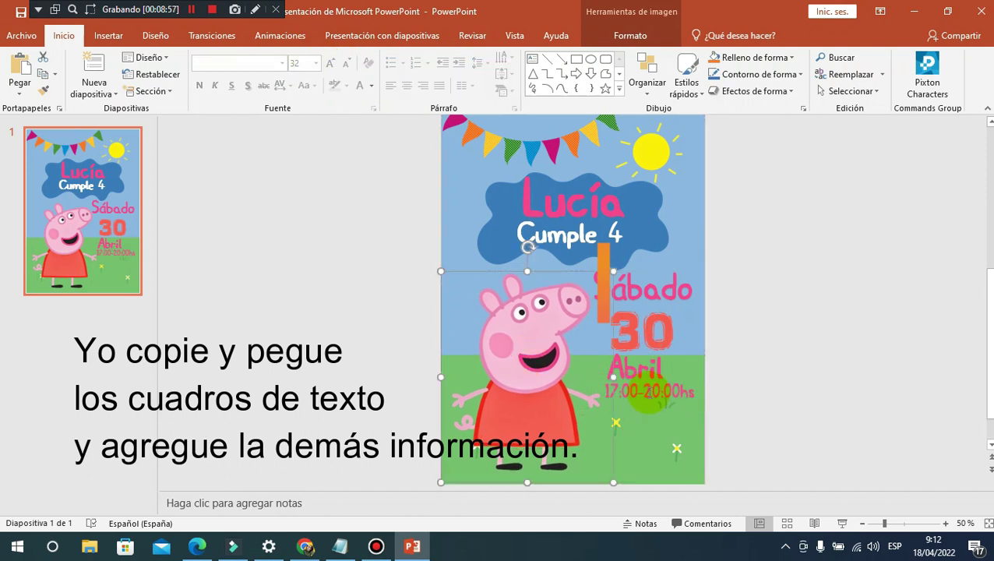
Recolour the 17:00-20:00hs text with a colour sampled from the slide
click(672, 398)
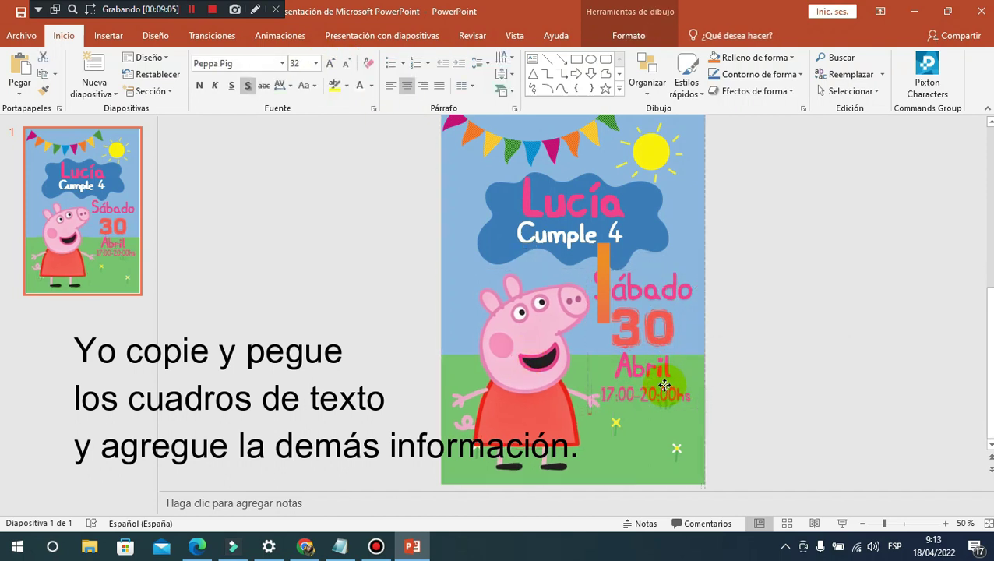
click(372, 86)
click(382, 260)
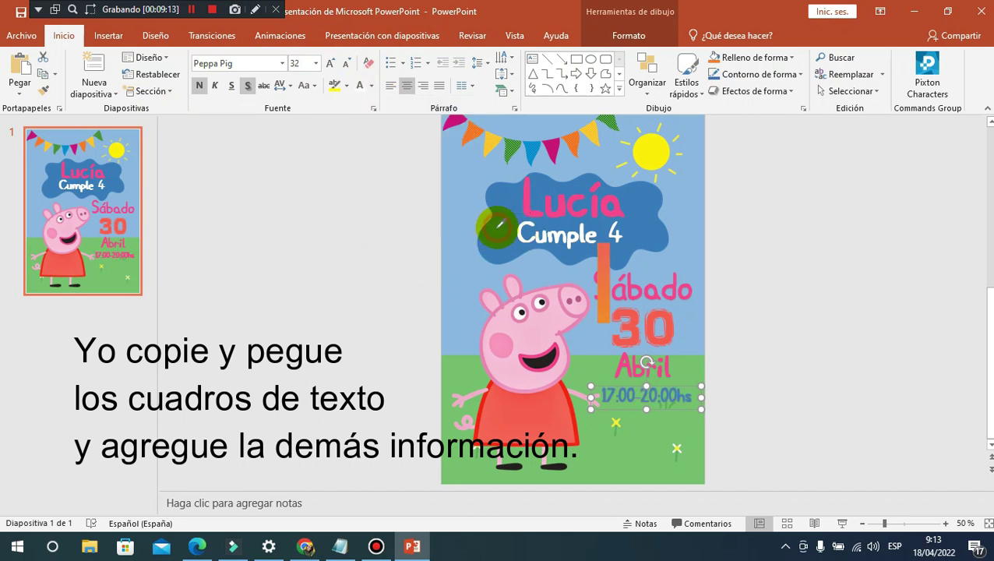
click(516, 205)
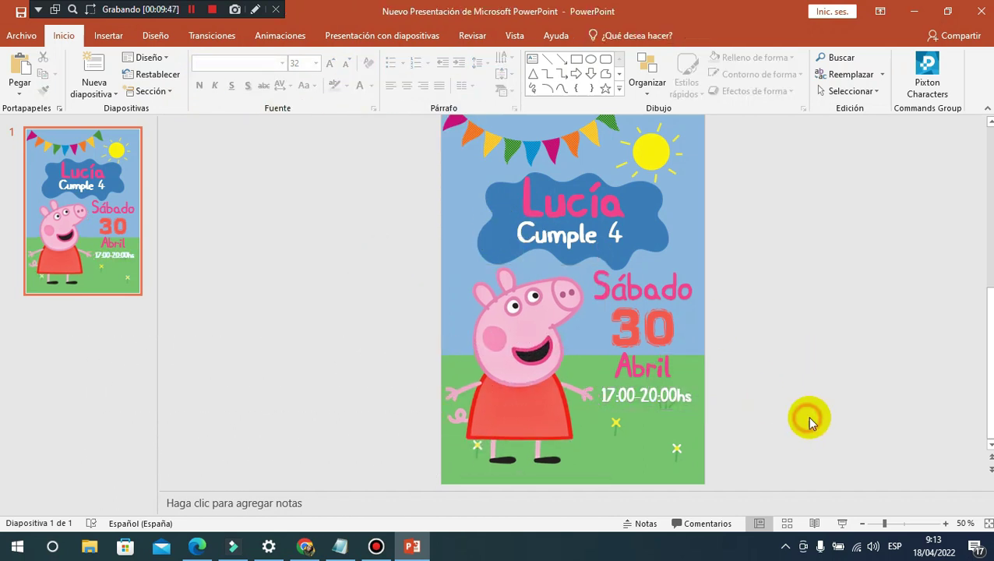
Draw a rounded rectangle below the 17:00-20:00hs line
click(111, 36)
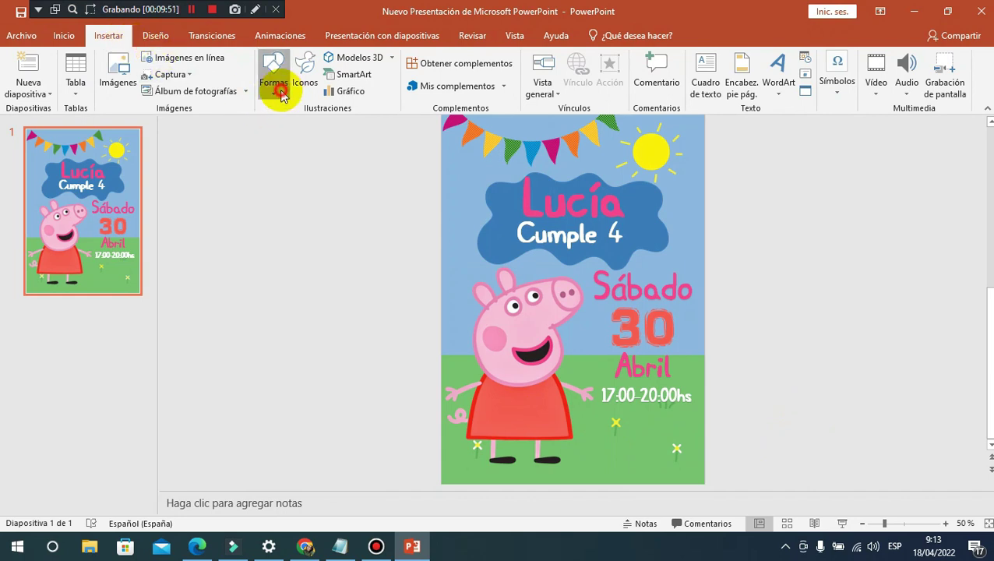
click(274, 84)
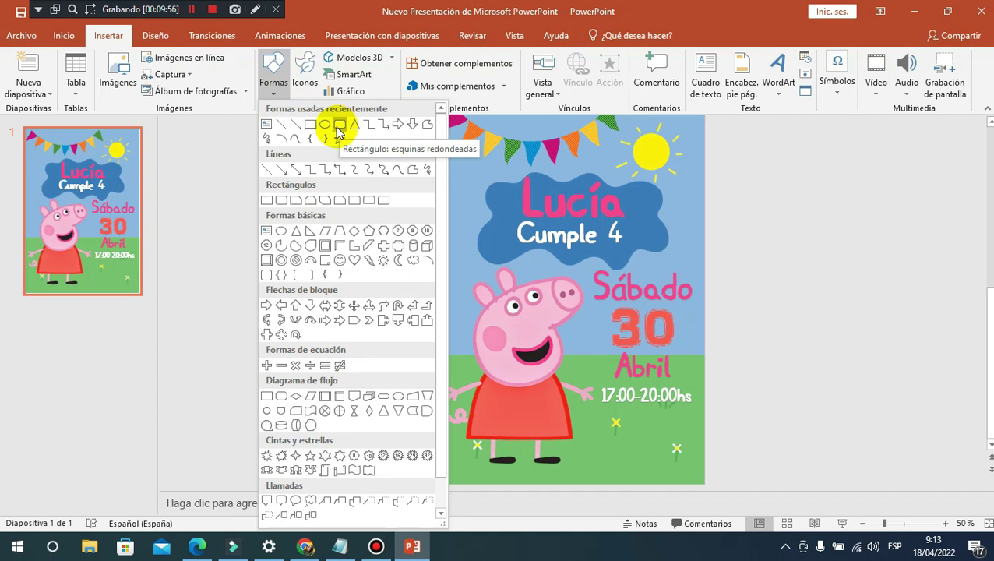
click(283, 204)
drag(609, 427, 696, 444)
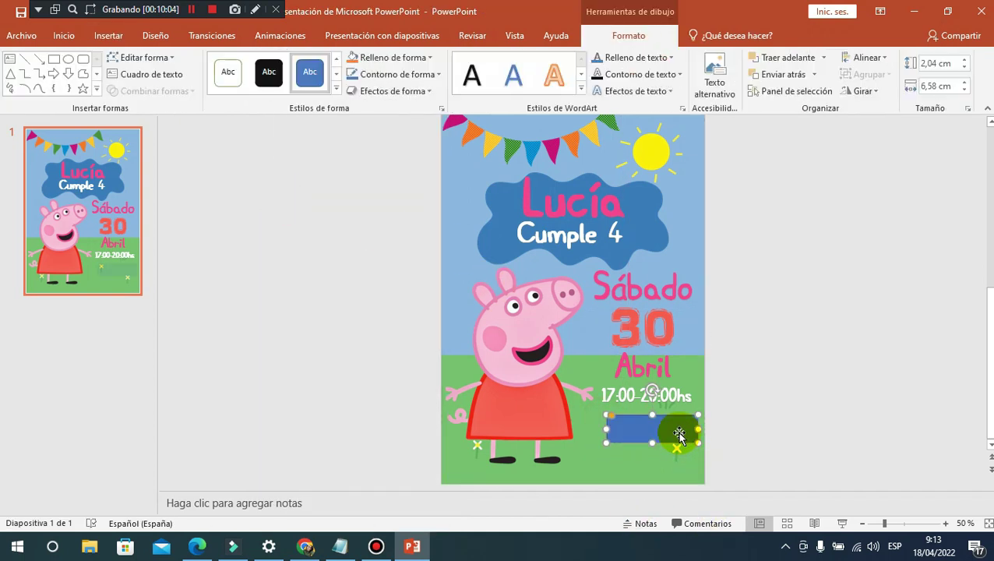
click(894, 523)
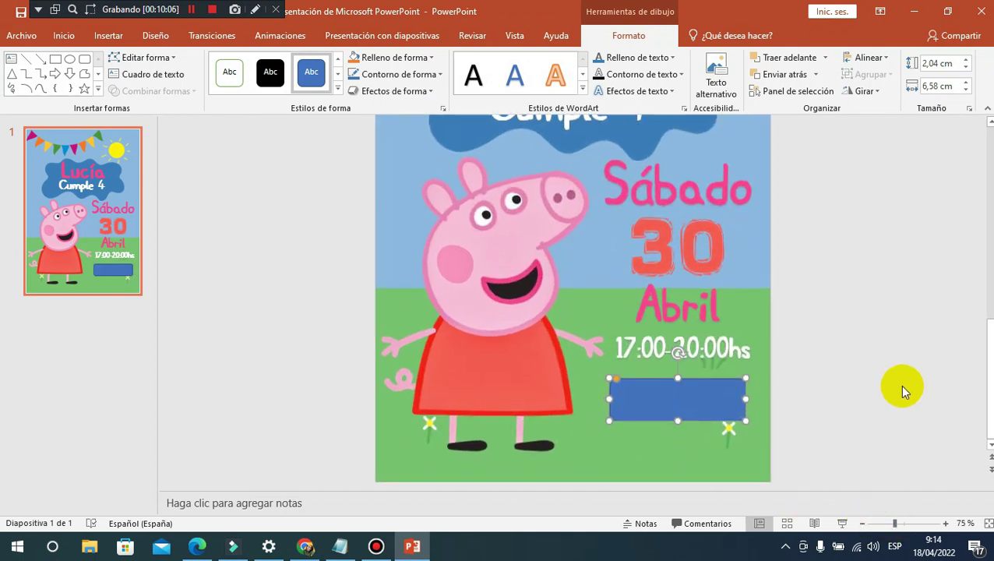
click(899, 387)
click(749, 415)
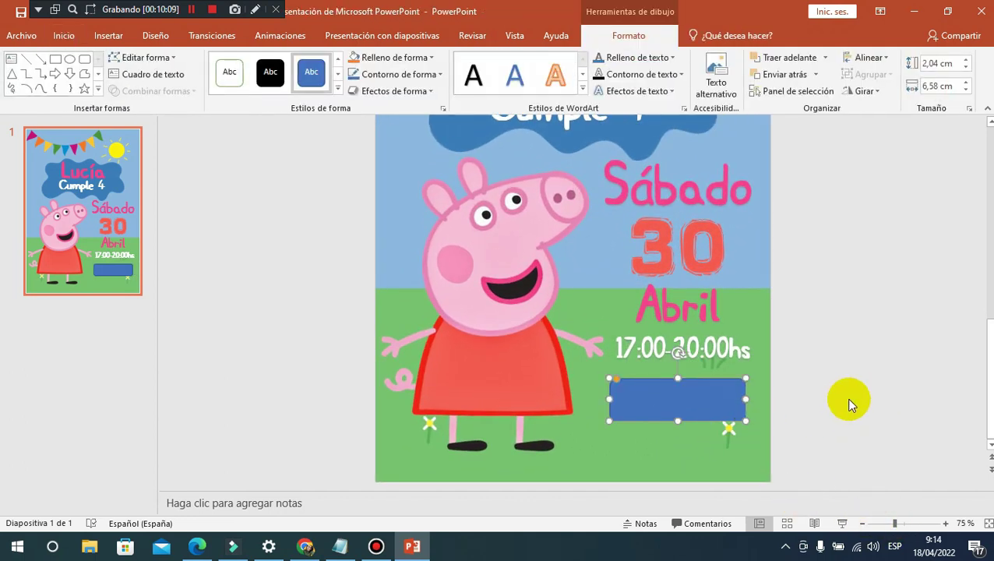
Round the rectangle fully into a pill and widen it to 7.27 cm
click(899, 524)
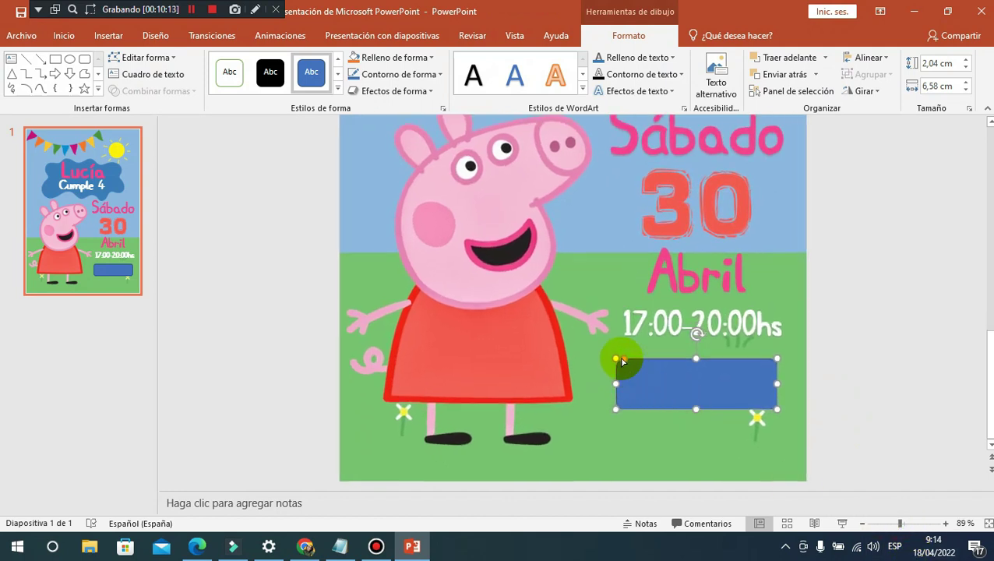
mouse_move(626, 363)
mouse_down()
mouse_move(665, 372)
mouse_move(624, 372)
mouse_up()
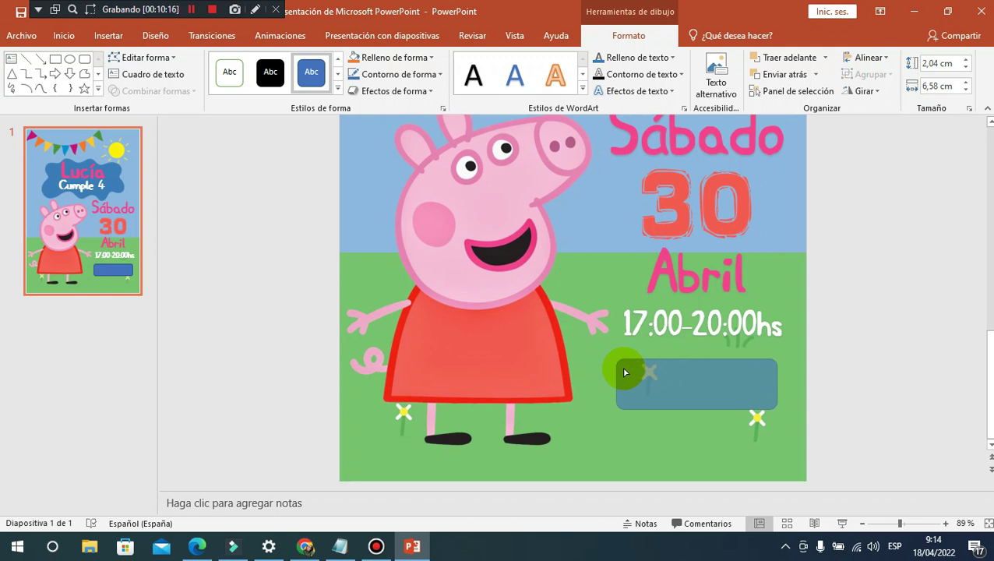
drag(649, 378, 641, 375)
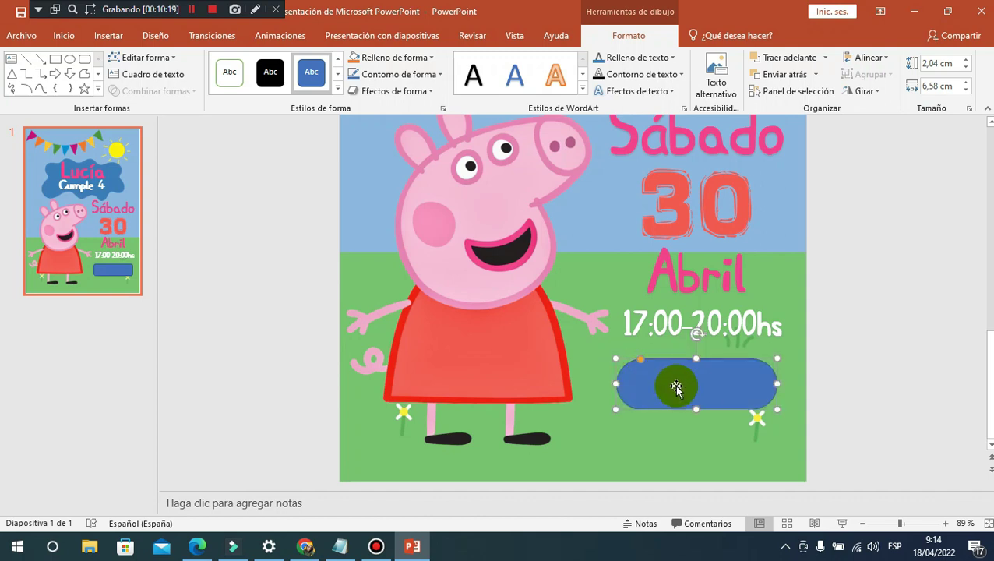
drag(900, 524, 890, 524)
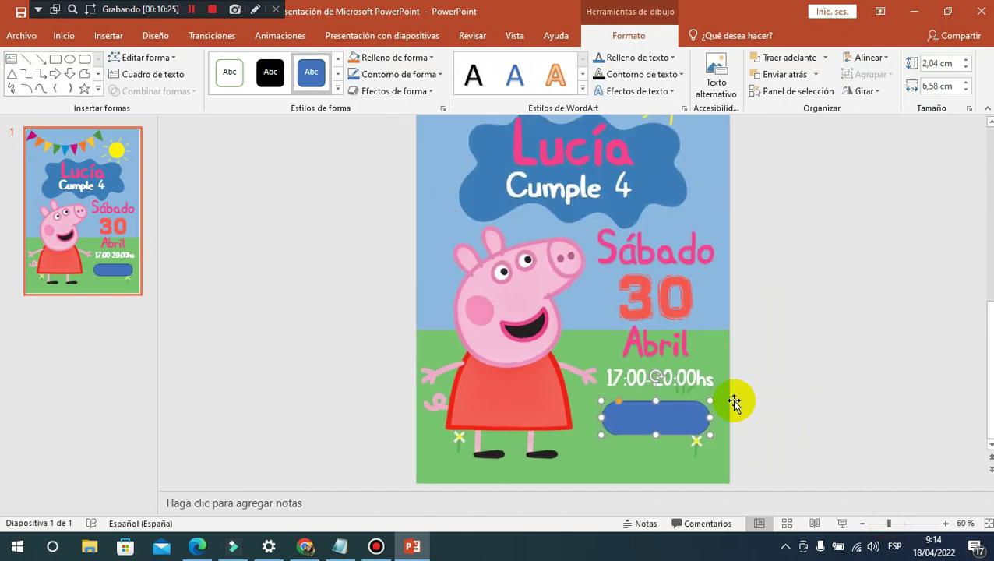
click(800, 414)
click(693, 414)
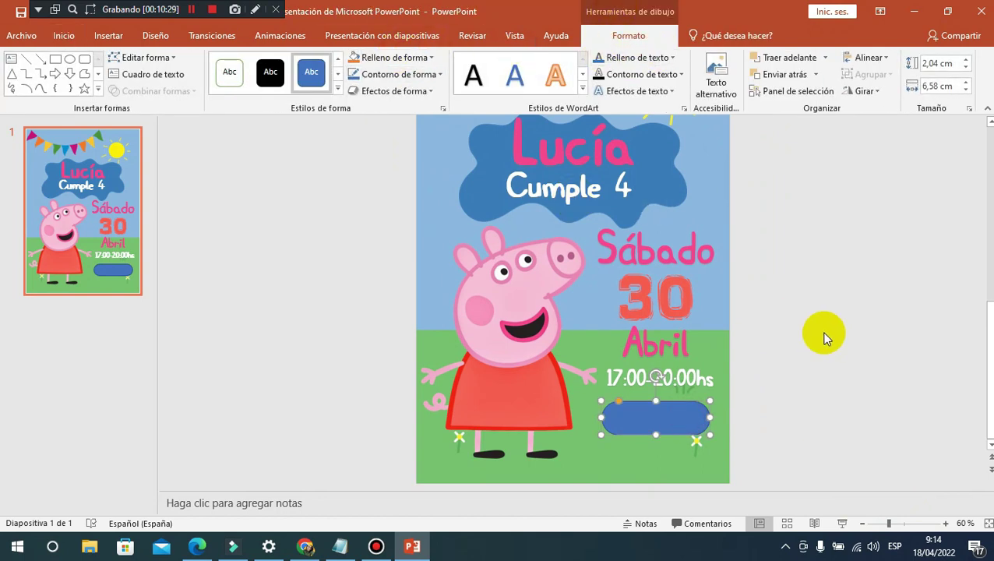
drag(612, 406, 651, 426)
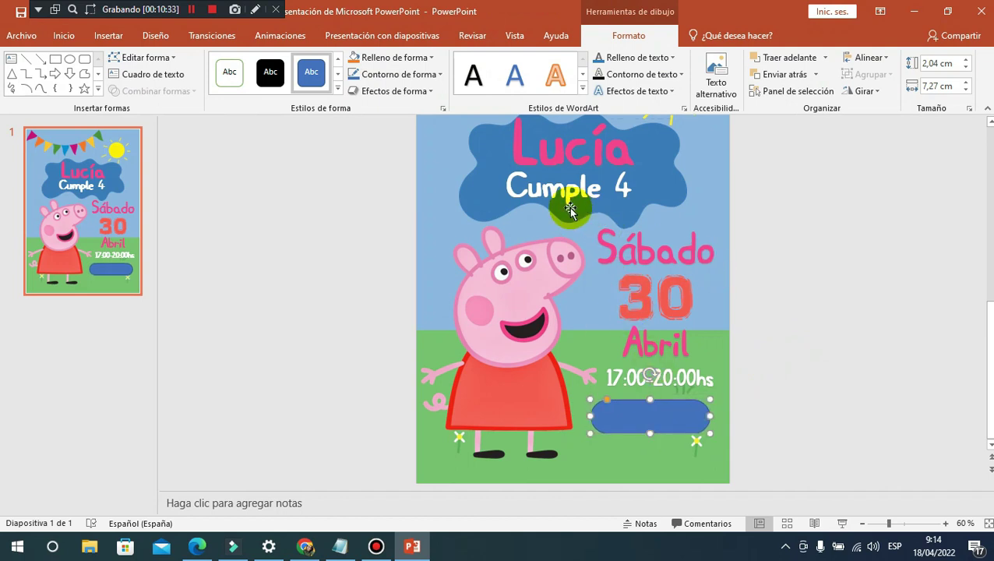
Copy and paste another duplicate of the name text
click(582, 137)
key(ctrl+c)
key(ctrl+v)
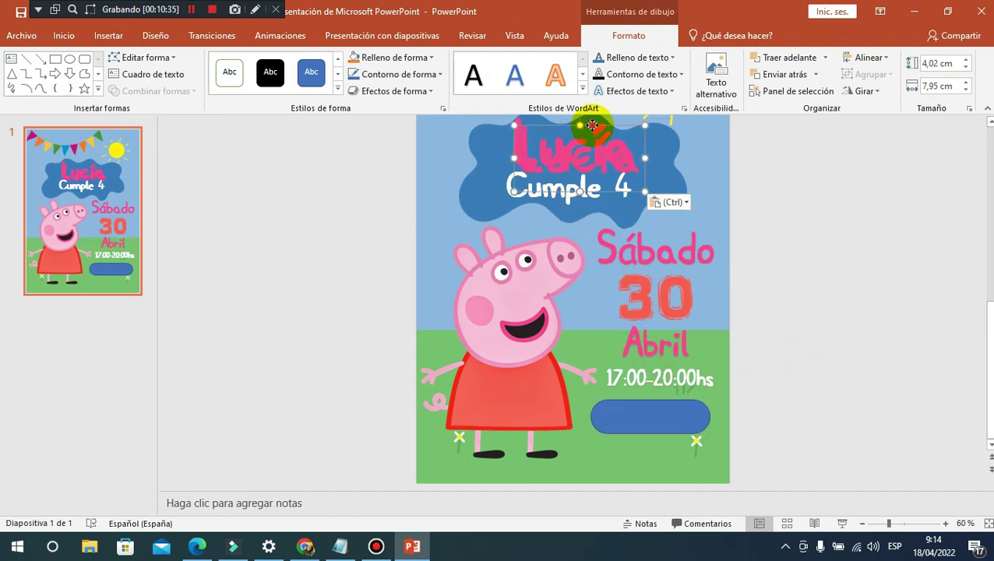
Place a copied text box reading 'Cómo llegar' on the blue button and group them
drag(592, 126, 563, 299)
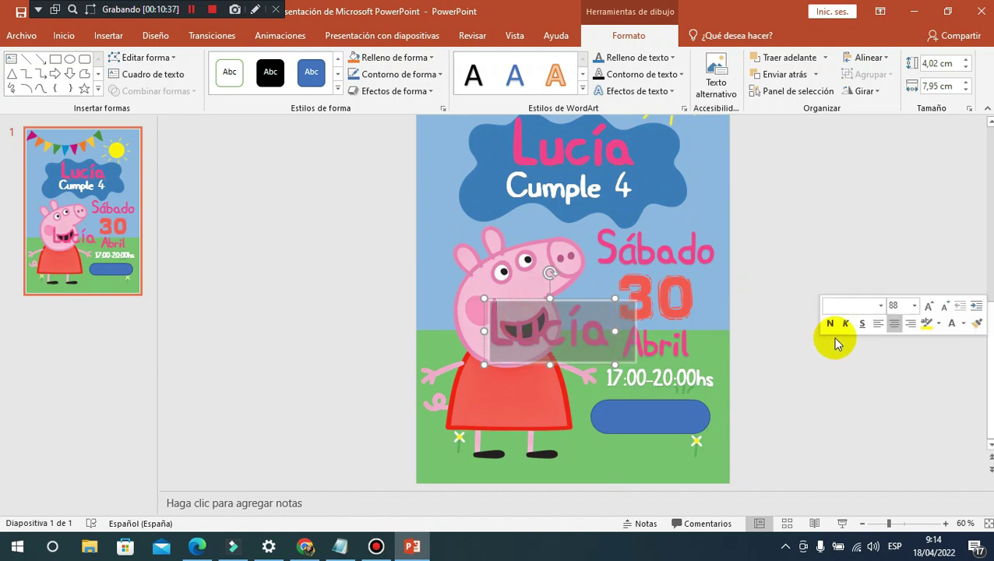
text(Como)
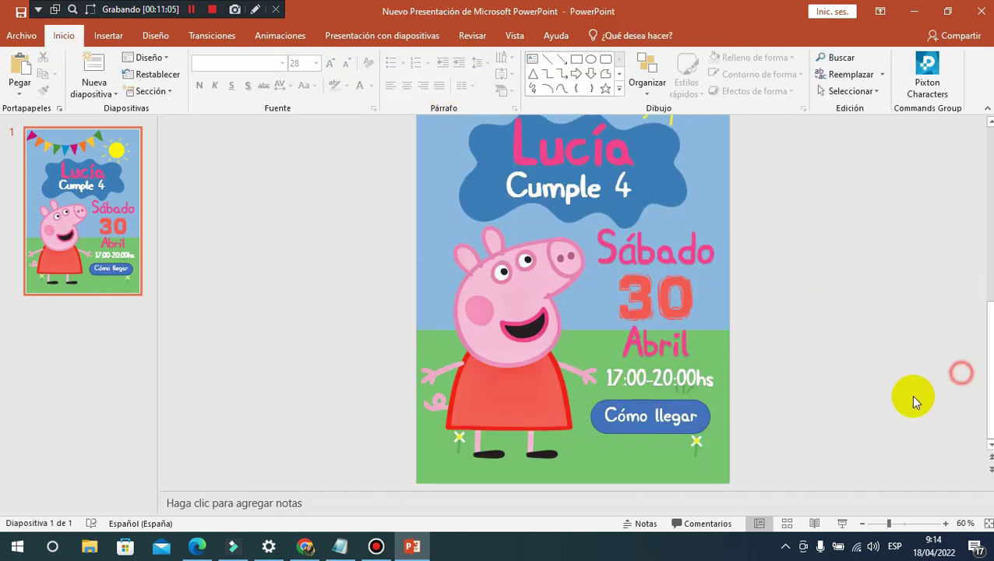
mouse_move(791, 458)
mouse_down()
mouse_move(578, 384)
mouse_move(550, 388)
mouse_up()
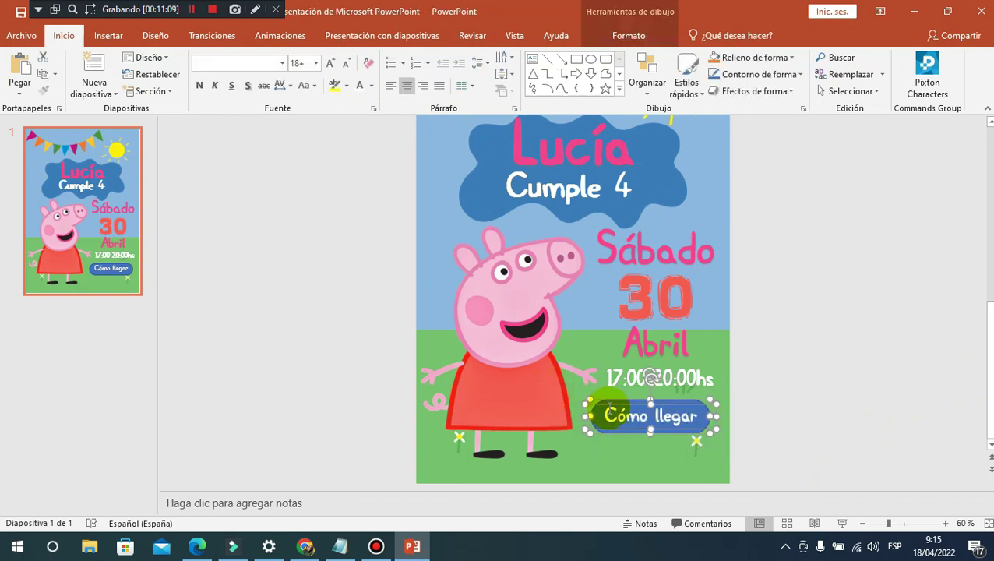
right_click(614, 403)
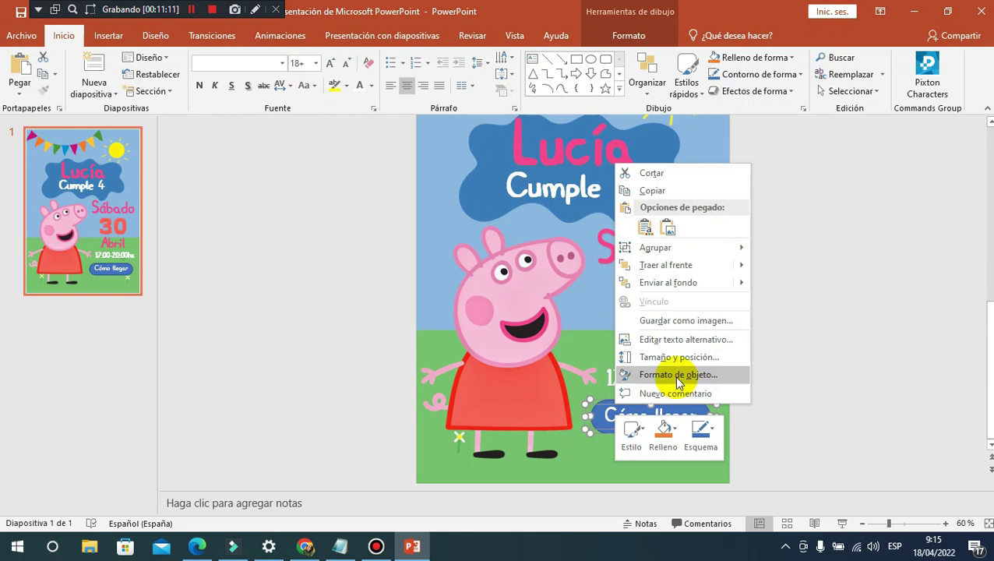
mouse_move(686, 248)
click(780, 254)
Select the button shape inside the new Cómo llegar group
click(864, 290)
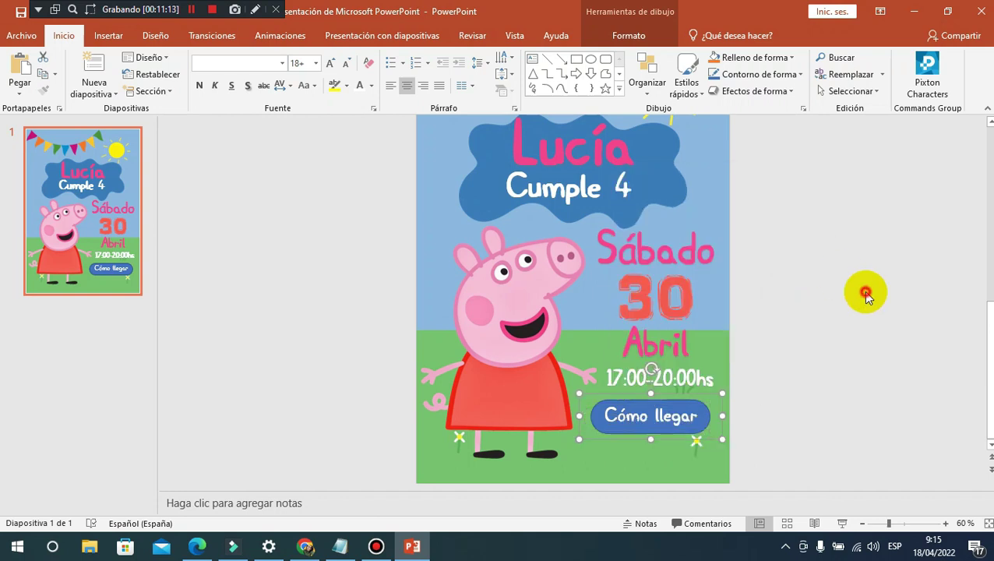
click(694, 411)
click(705, 407)
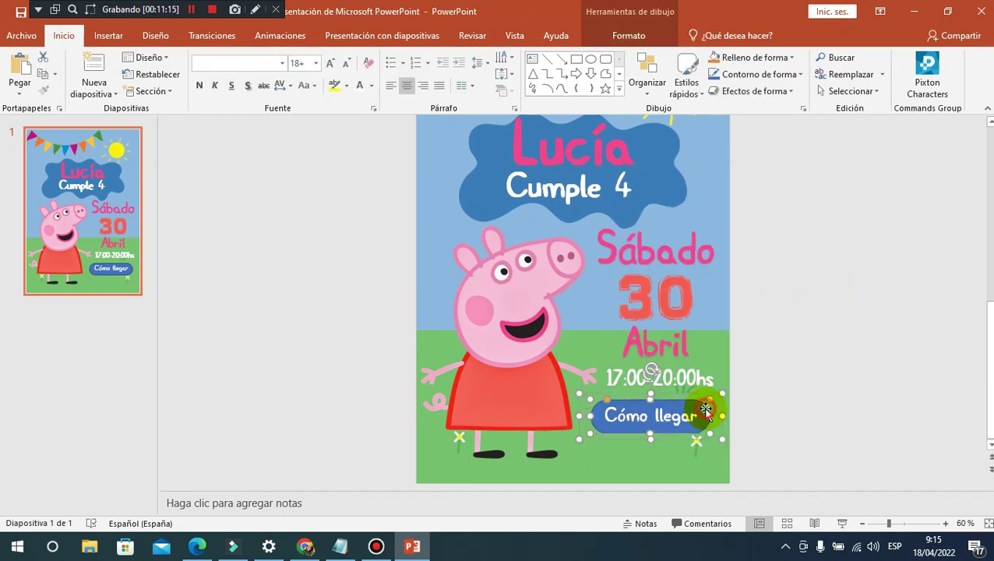
click(766, 59)
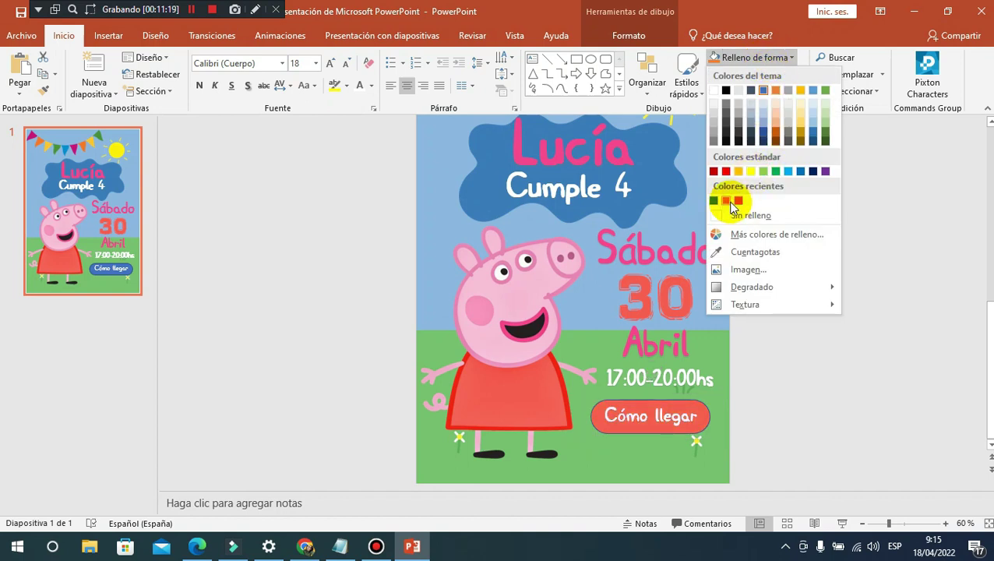
Fill the Cómo llegar button with red and set its outline to Sin contorno
click(733, 201)
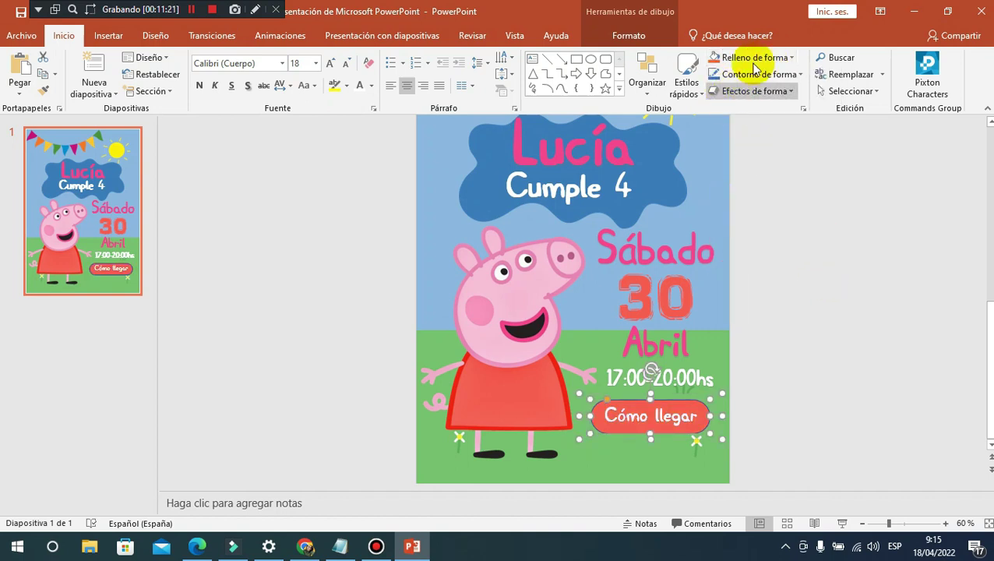
click(650, 35)
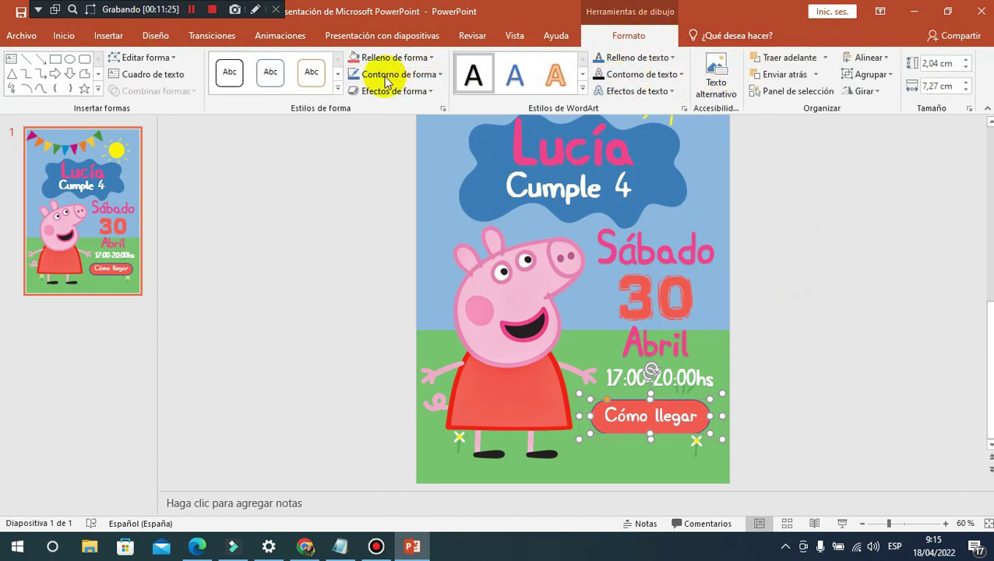
click(380, 74)
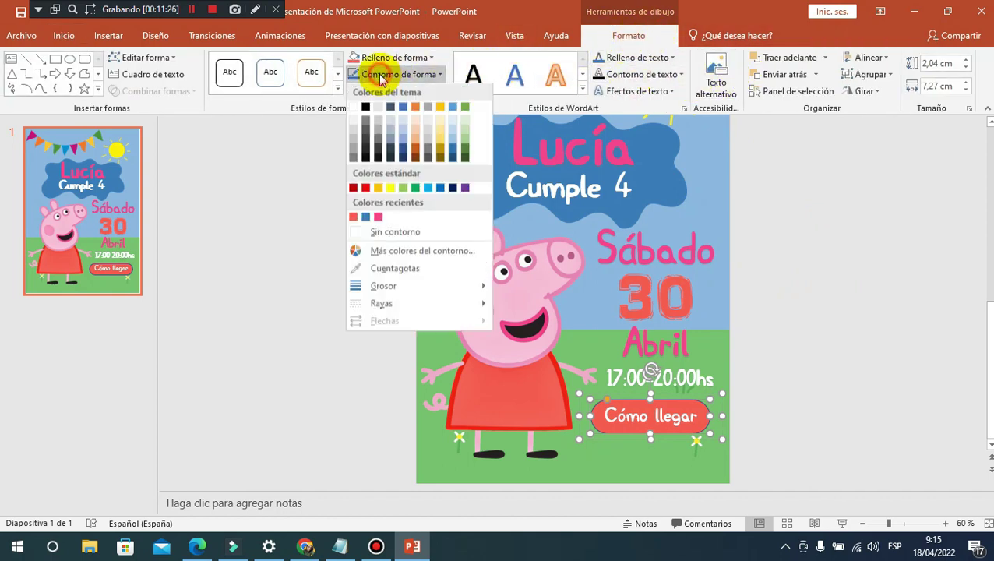
click(395, 230)
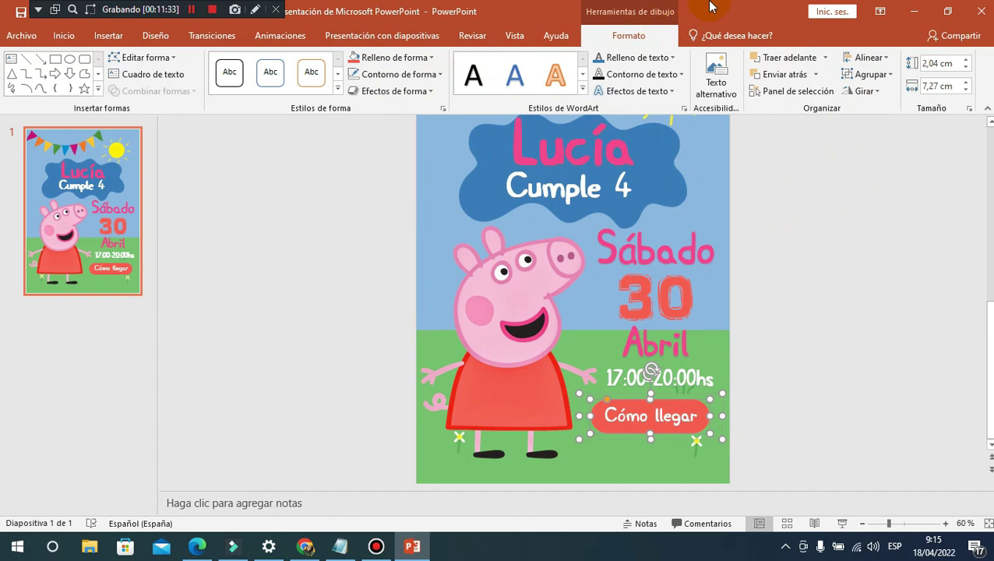
Apply a Bisel preset to the Cómo llegar button, then paste a duplicate of it
click(382, 92)
mouse_move(394, 212)
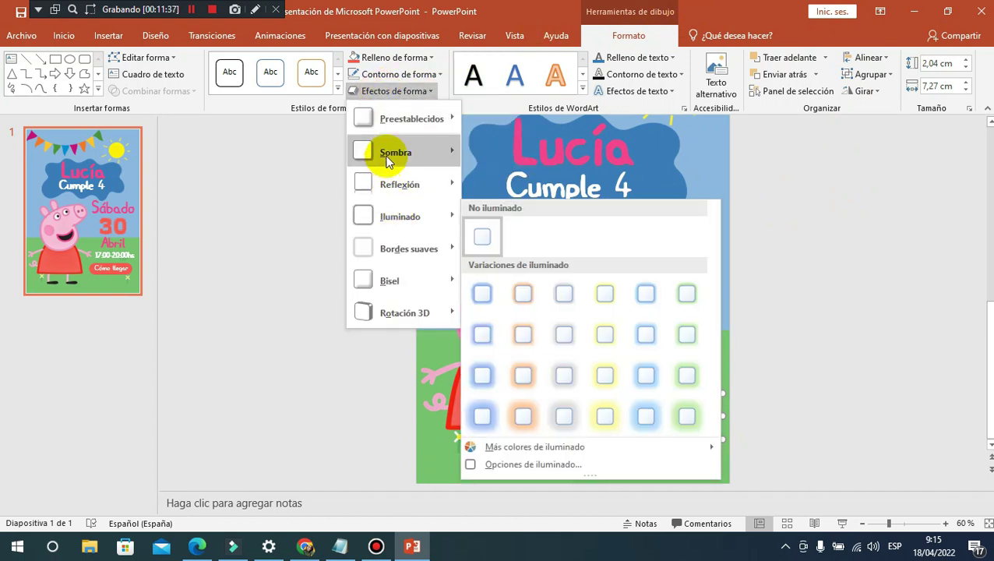
mouse_move(379, 278)
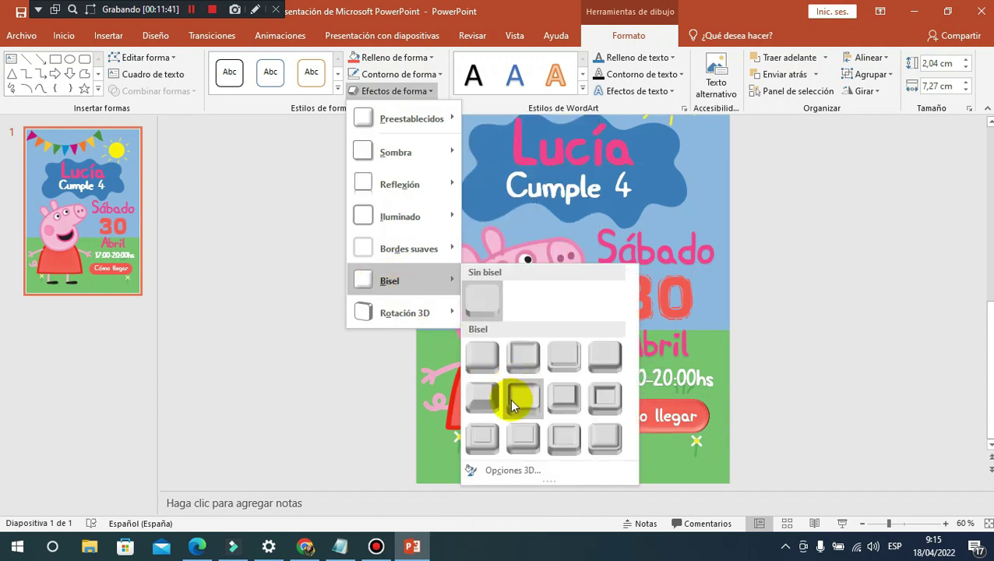
click(576, 405)
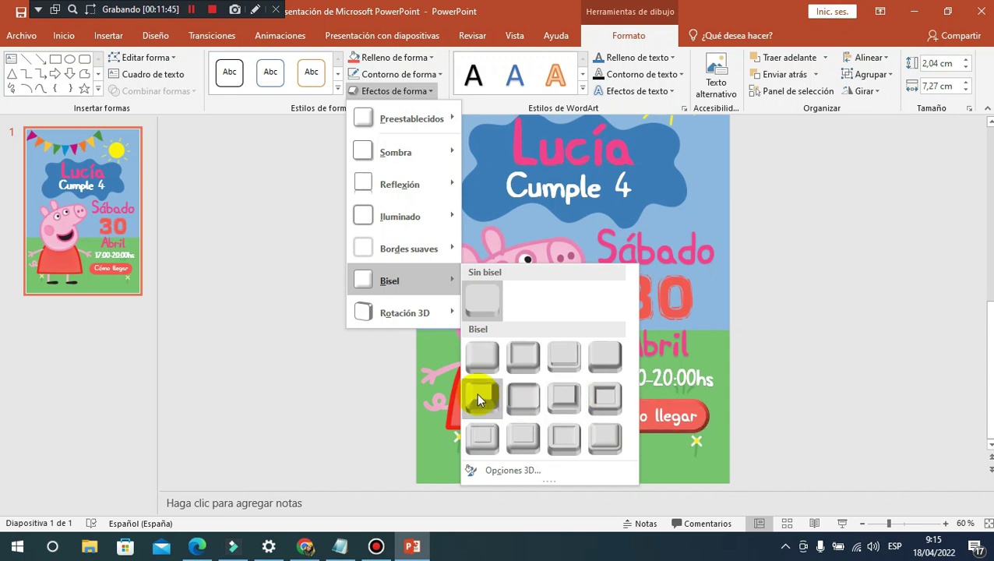
click(765, 399)
click(707, 415)
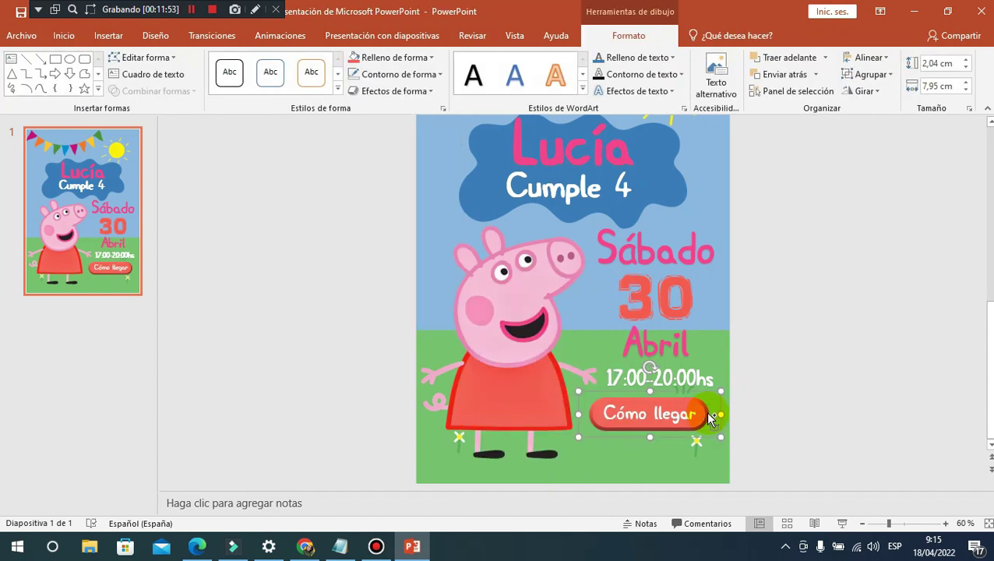
key(ctrl+v)
Move the duplicate just below the original and relabel it 'Confirma Asistencia'
drag(706, 415, 703, 447)
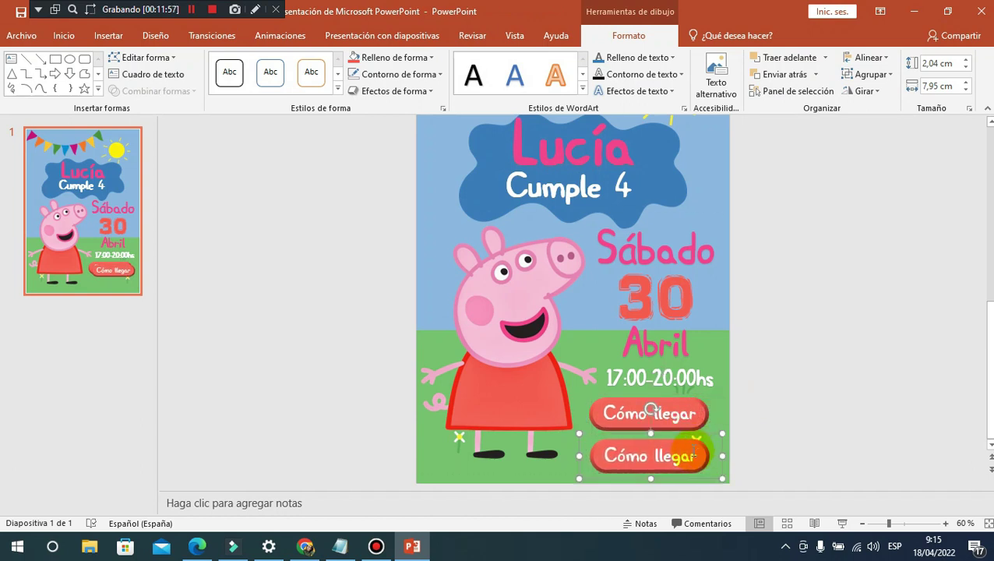
text(Confirma Asistencia)
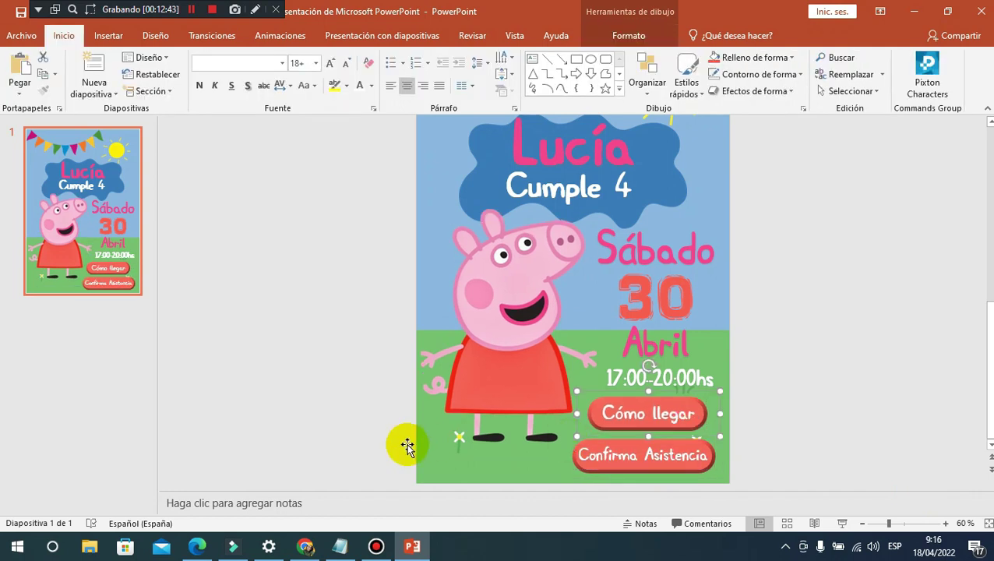
click(804, 398)
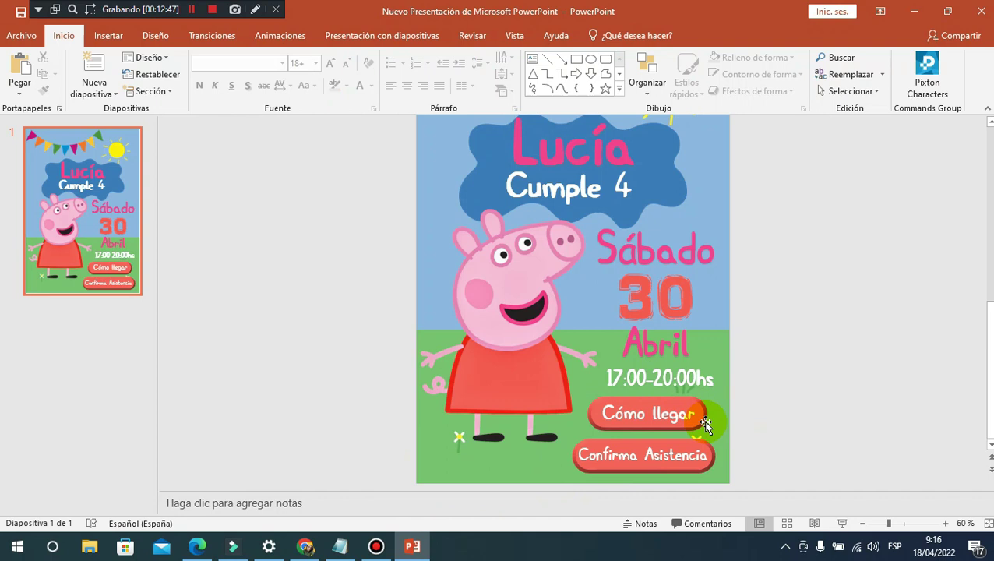
Nudge the Peppa picture slightly down and right, then zoom out to show the whole slide
click(502, 388)
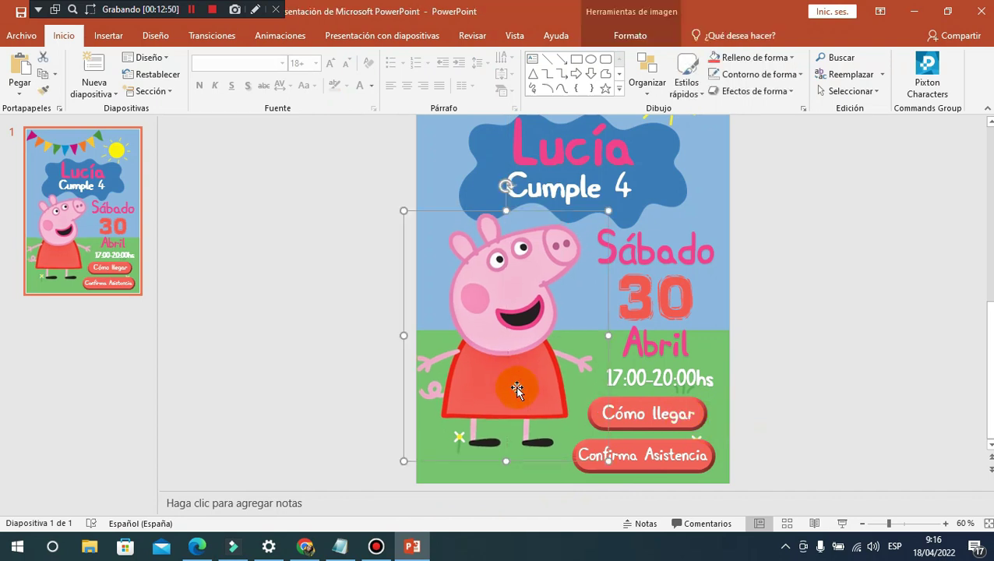
click(844, 333)
click(440, 334)
drag(466, 337, 469, 341)
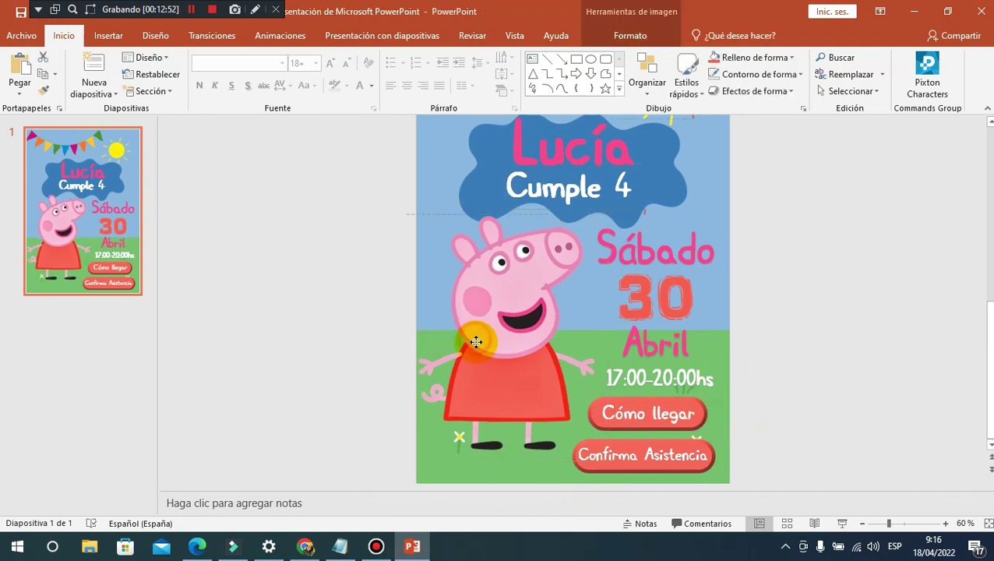
click(790, 344)
drag(889, 523, 869, 524)
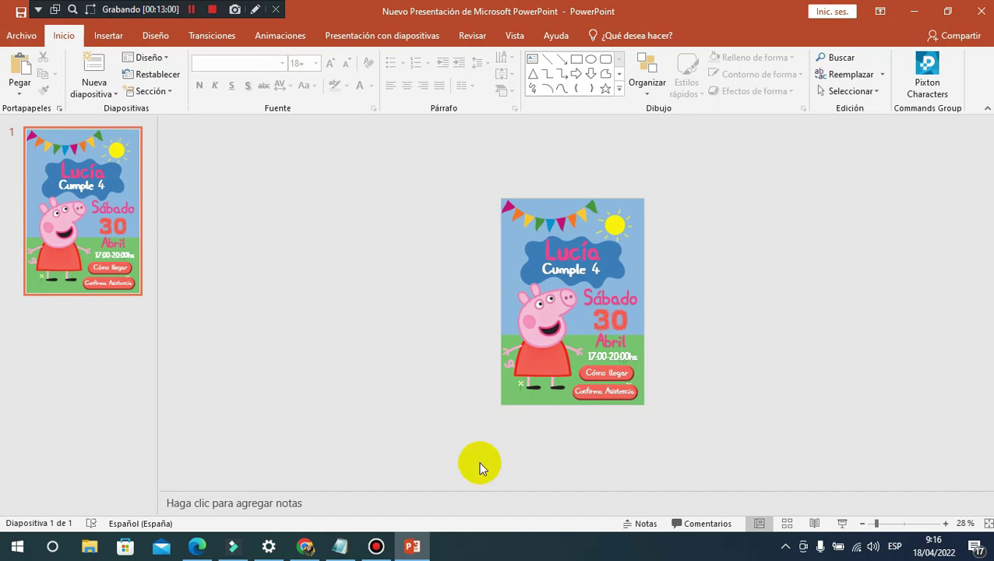
Search Google in the browser for 'parque independencia'
click(306, 547)
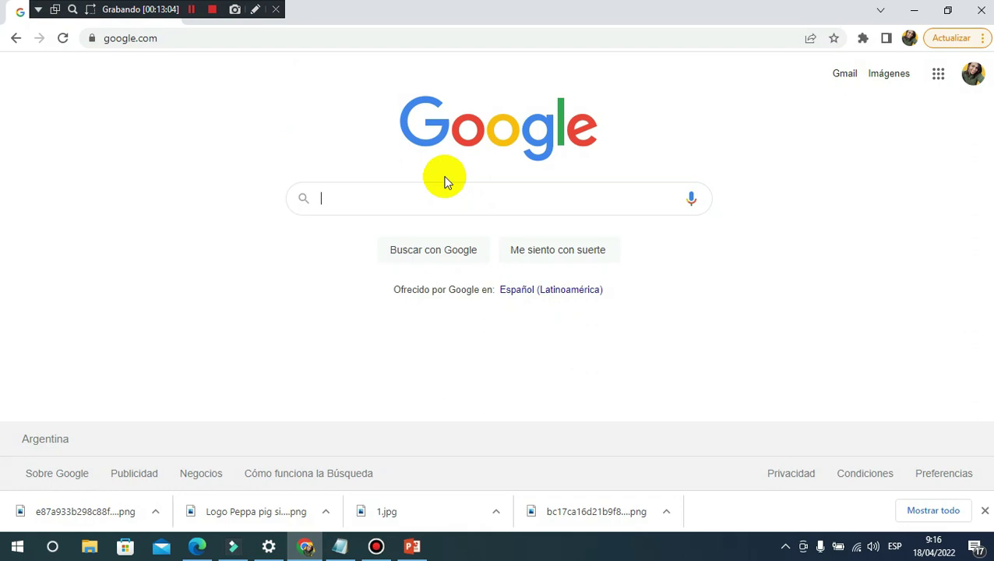
text(parque i)
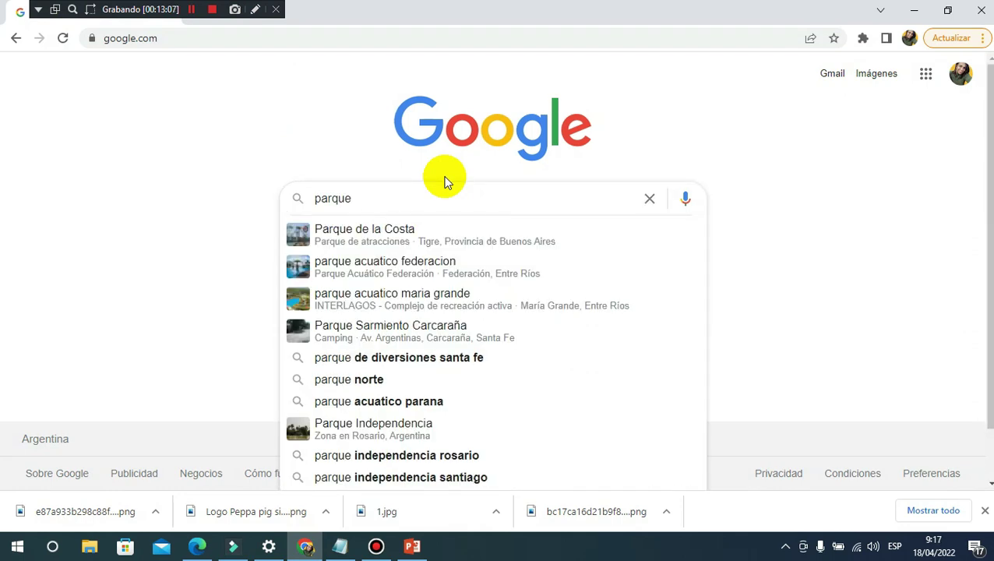
text(ndepend)
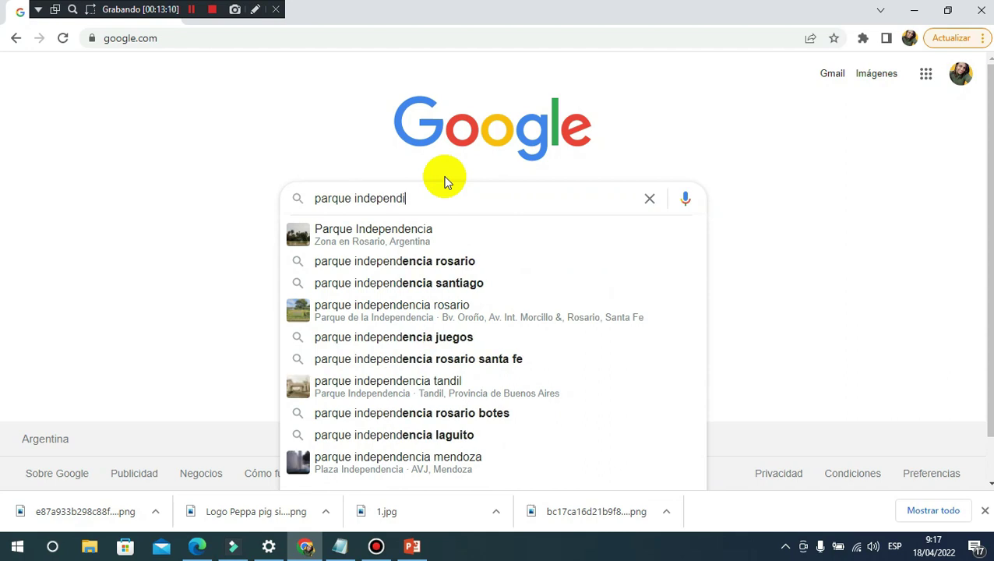
text(ia)
key(Return)
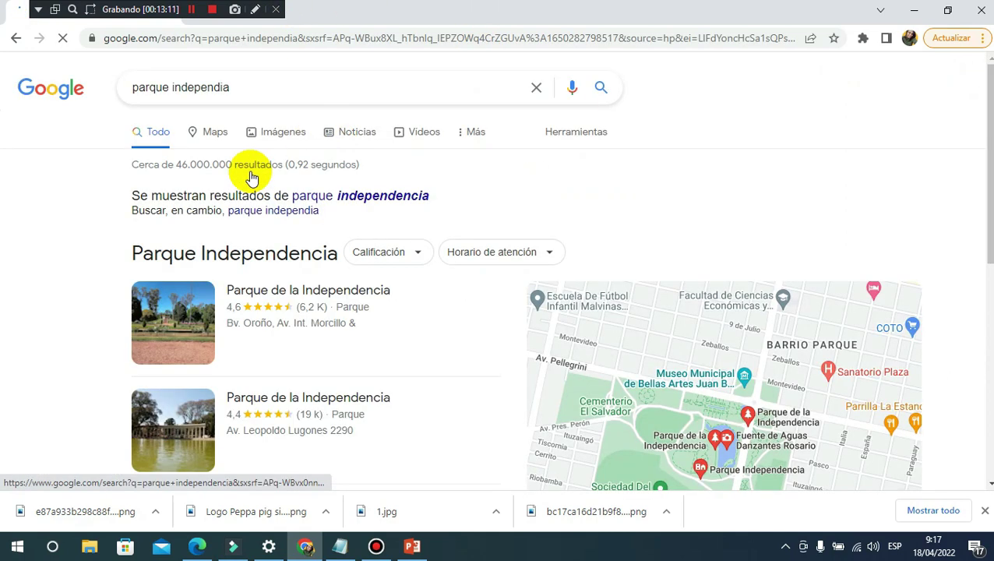
Copy the Google Maps share link for Parque de la Independencia and return to PowerPoint
click(202, 135)
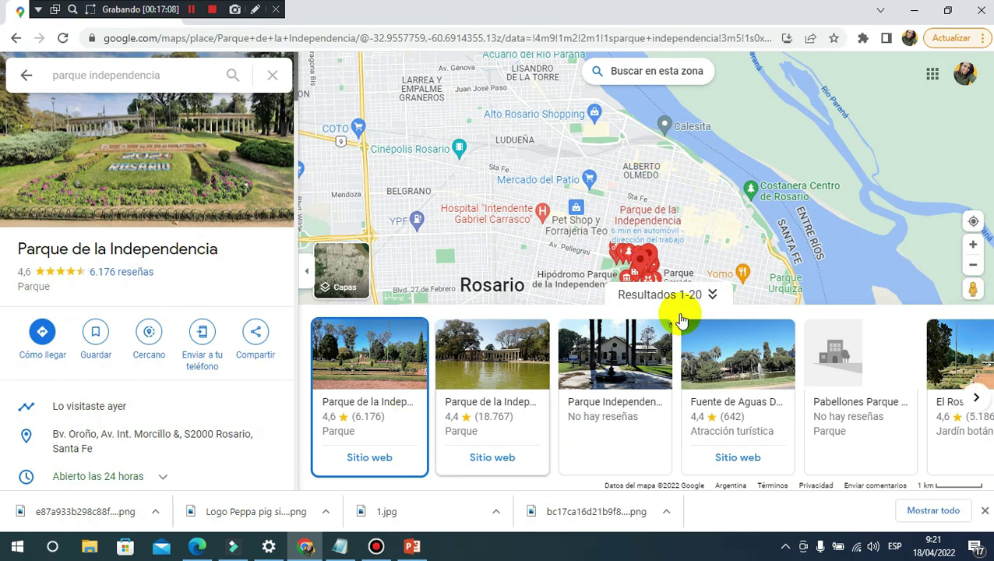
mouse_move(689, 131)
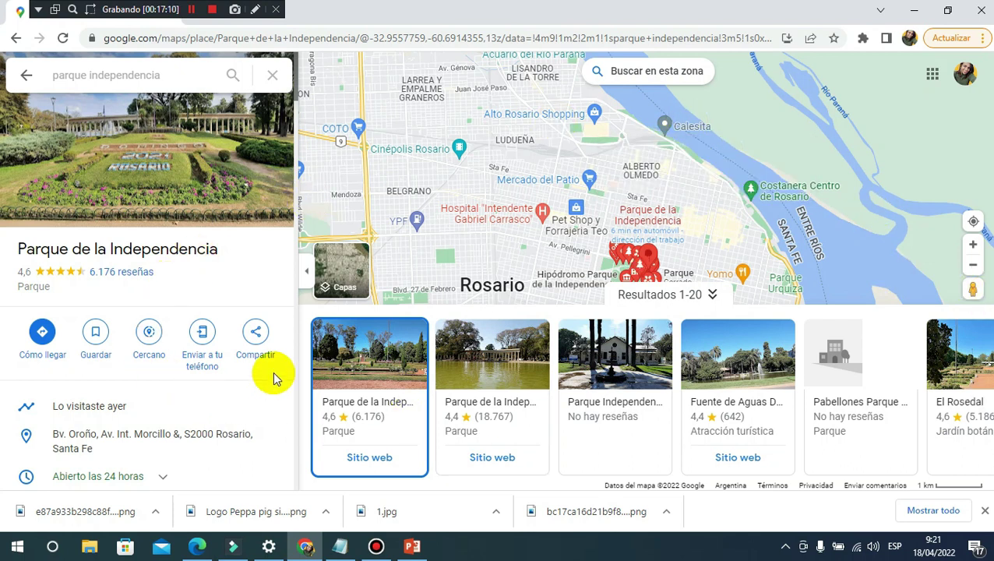
click(257, 334)
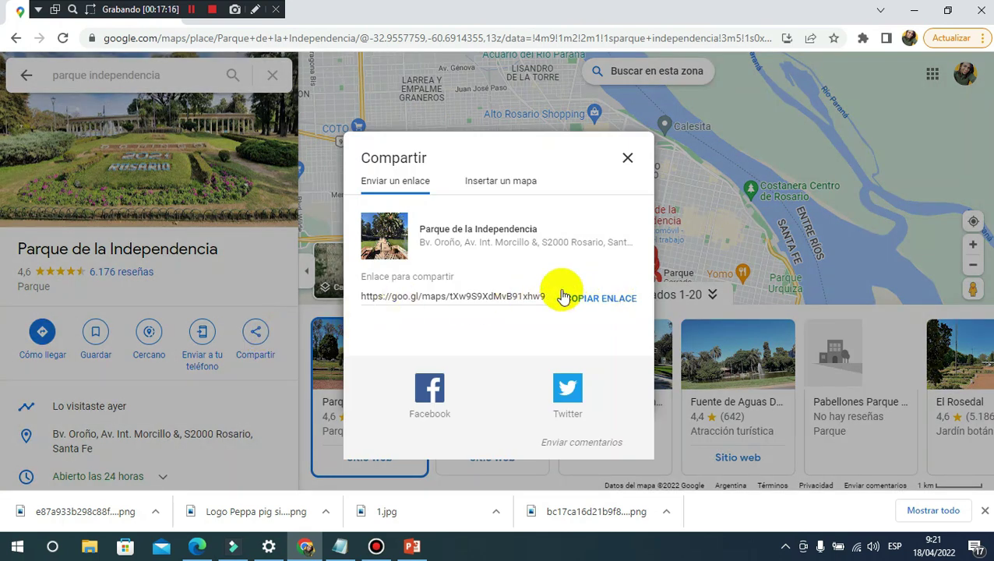
click(600, 300)
click(412, 548)
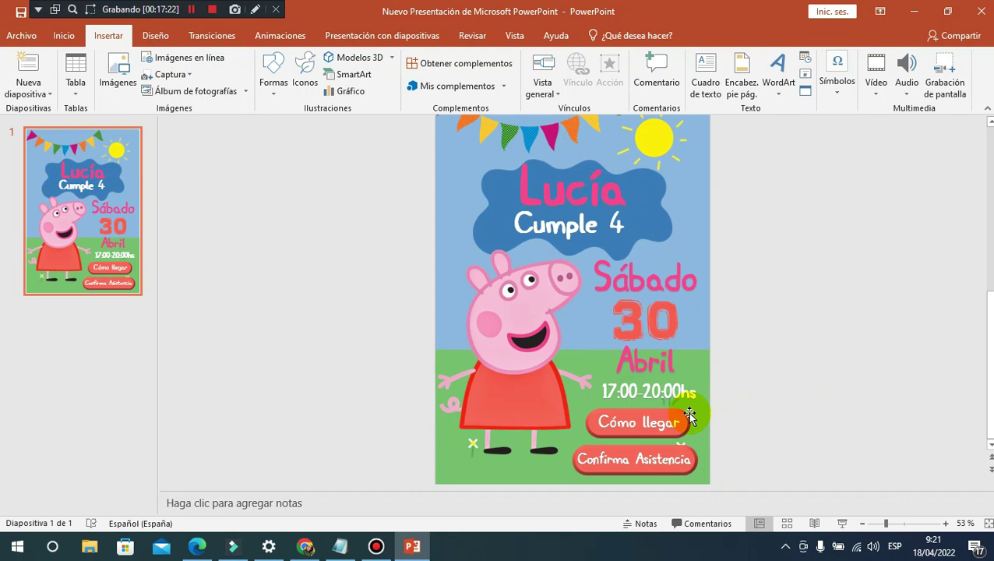
Ungroup the invitation's shapes and select the Cómo llegar button by itself
click(684, 422)
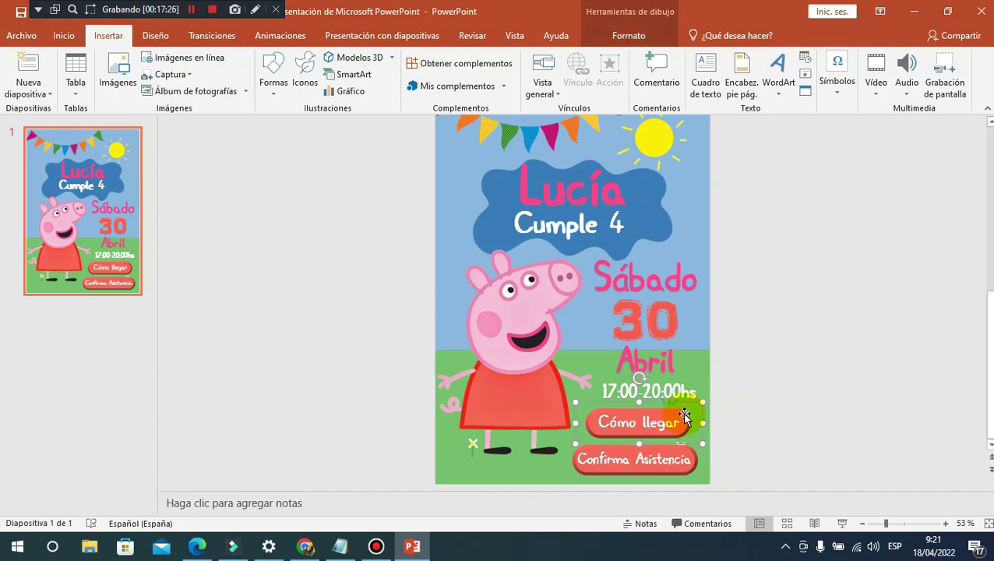
right_click(683, 417)
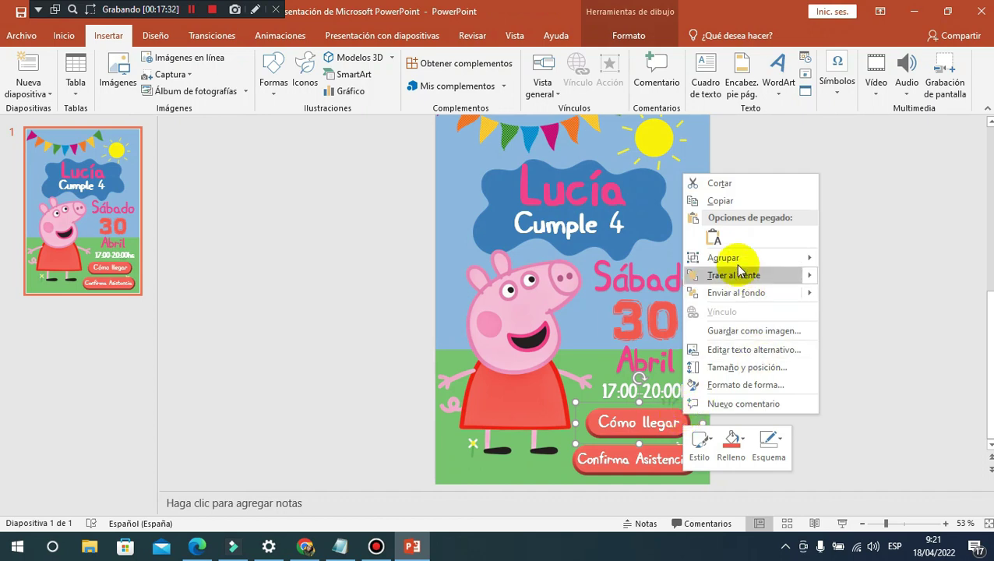
mouse_move(736, 262)
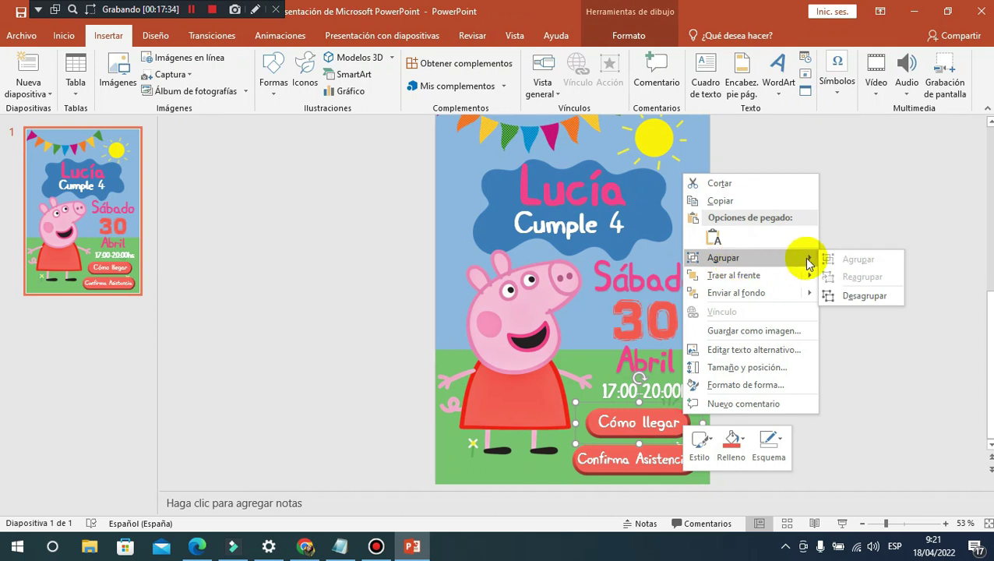
click(846, 303)
click(843, 295)
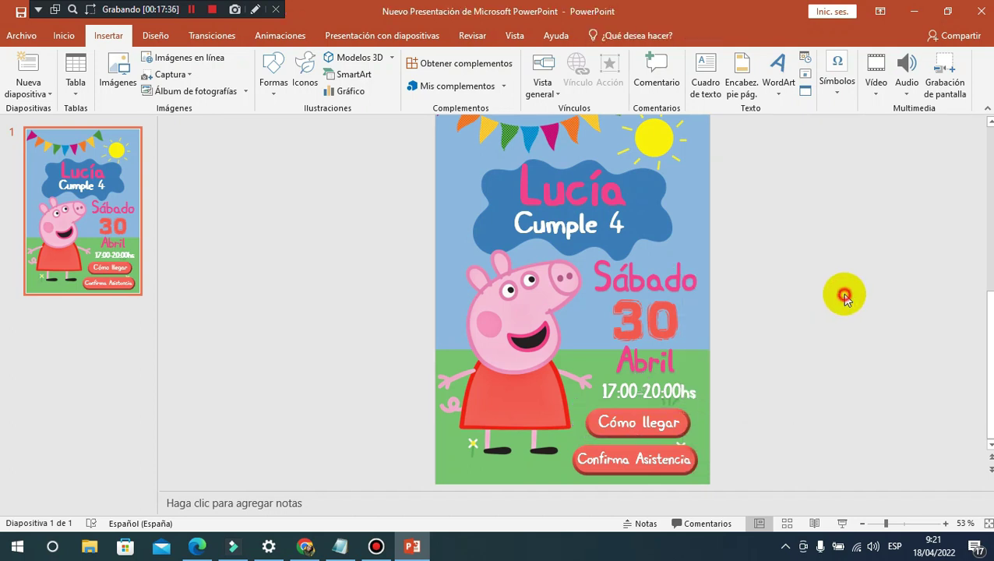
click(681, 417)
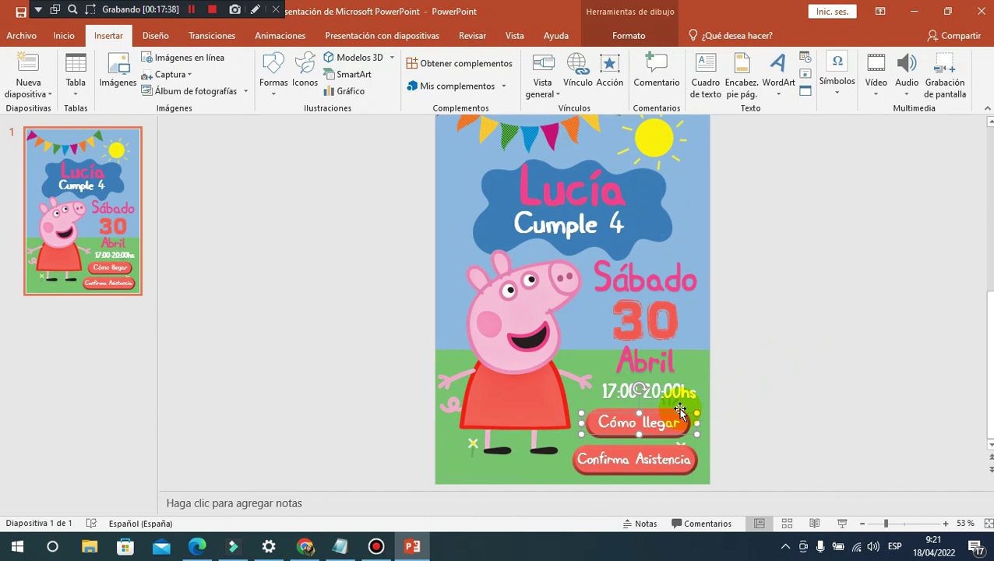
click(679, 409)
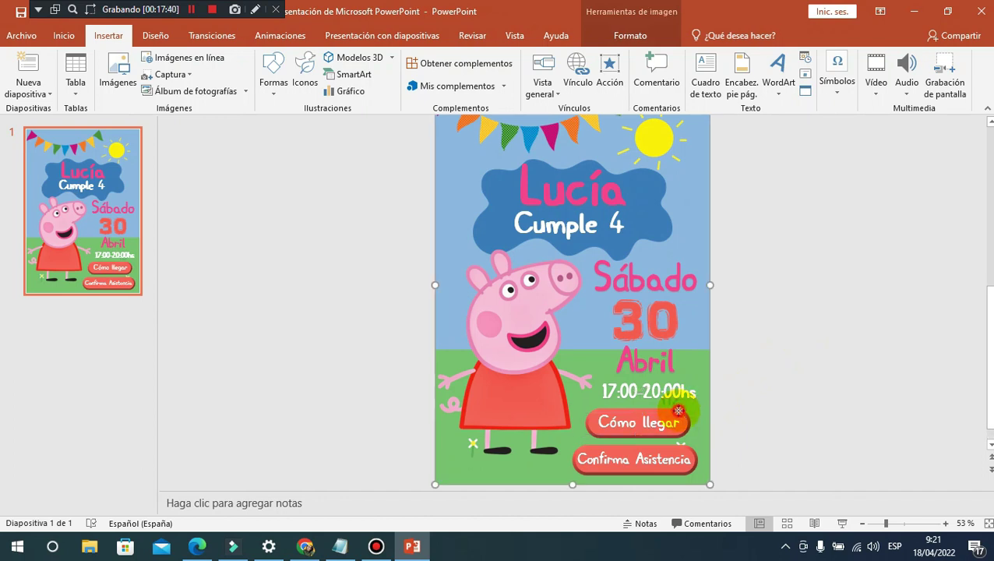
click(678, 411)
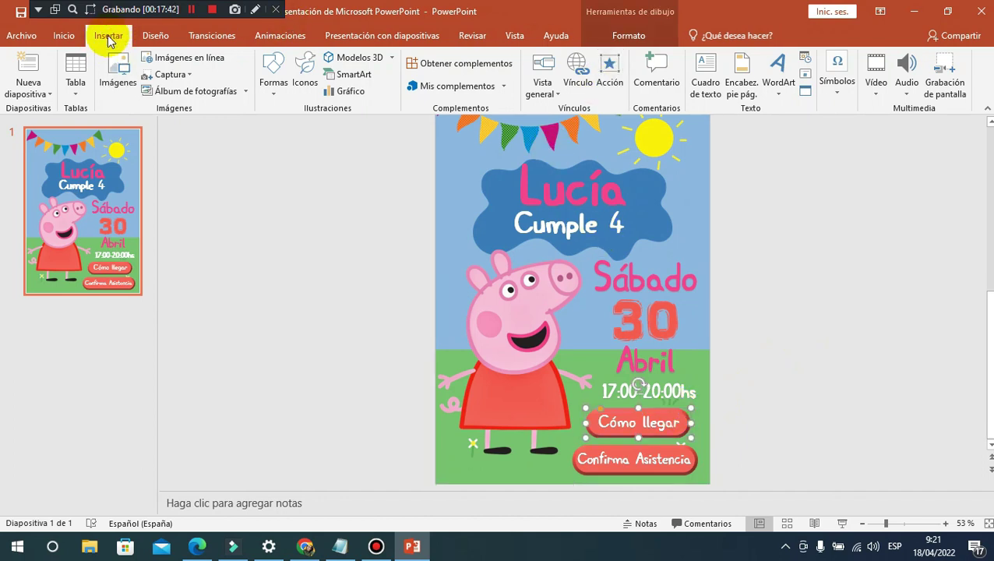
click(585, 70)
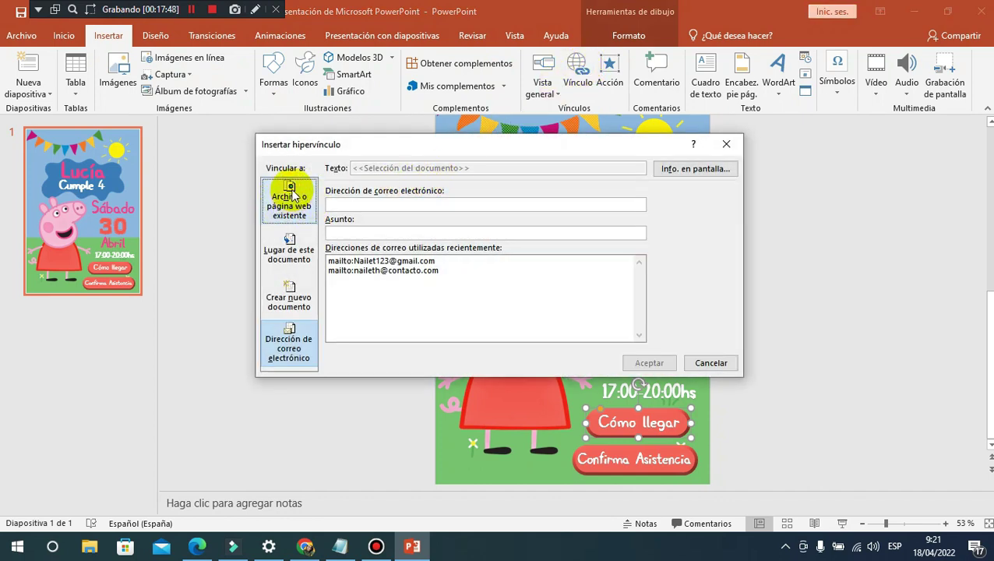
Hyperlink the Cómo llegar button to the pasted Google Maps share URL as a web page
click(293, 195)
click(403, 333)
click(384, 336)
text(https://goo.gl/maps/tXw9S9XdMvB91xhw9)
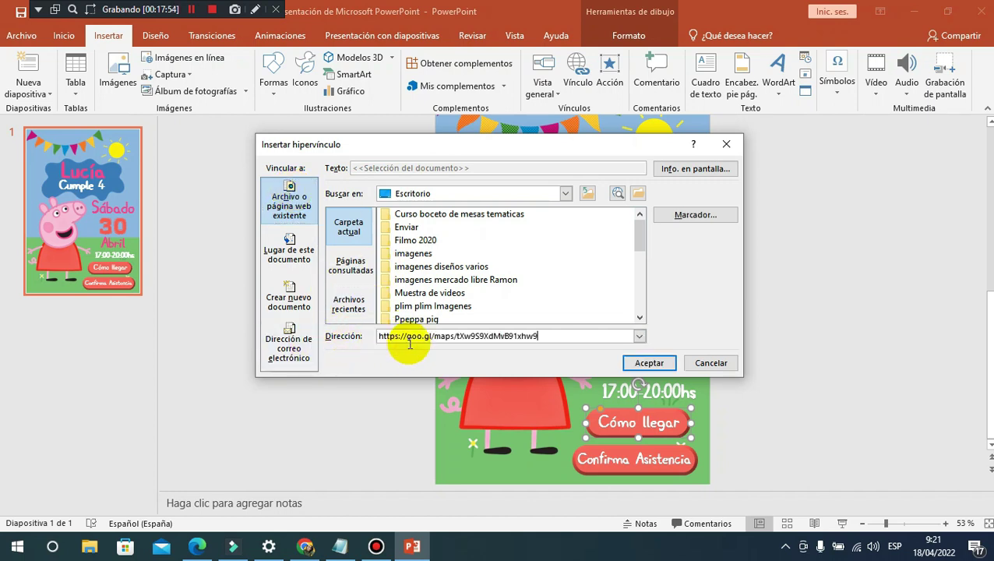
click(649, 362)
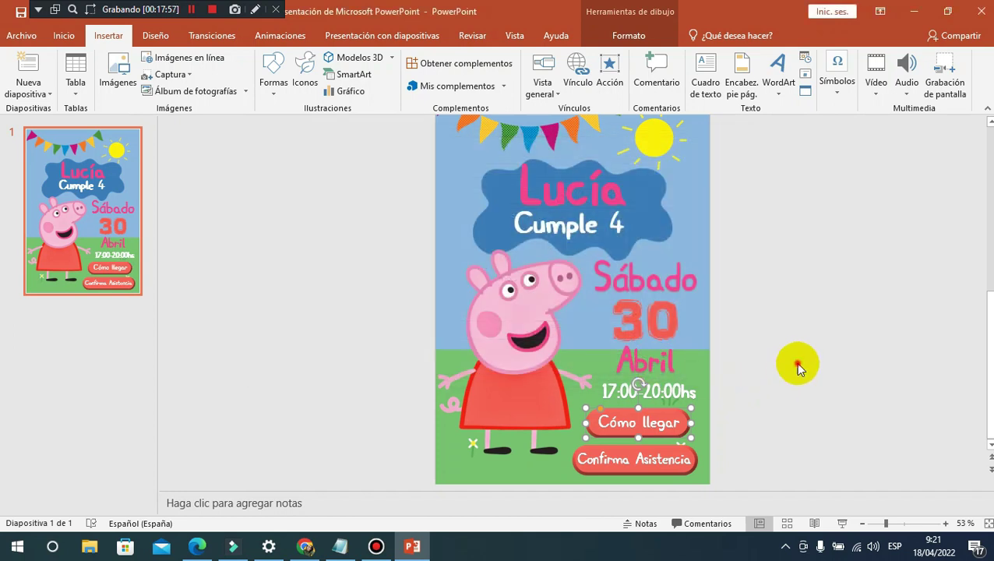
click(685, 417)
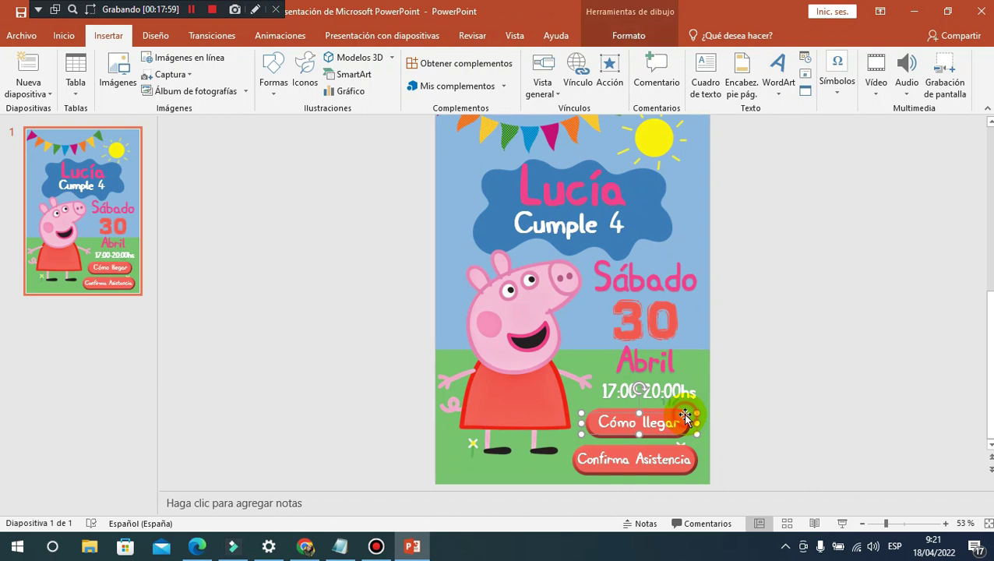
Reselect the Cómo llegar button shape and paste the Google Maps link into its hyperlink address again
click(766, 417)
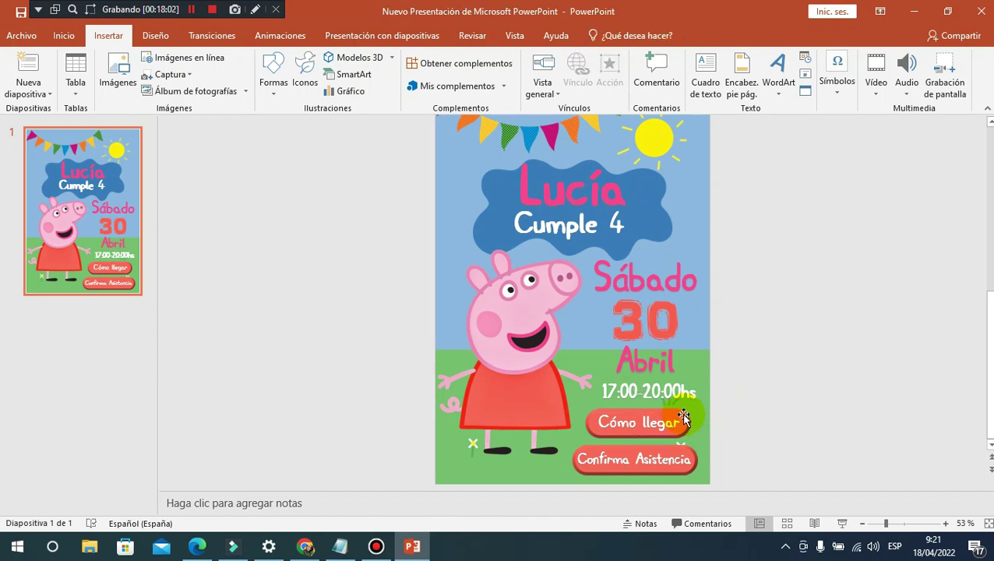
click(788, 401)
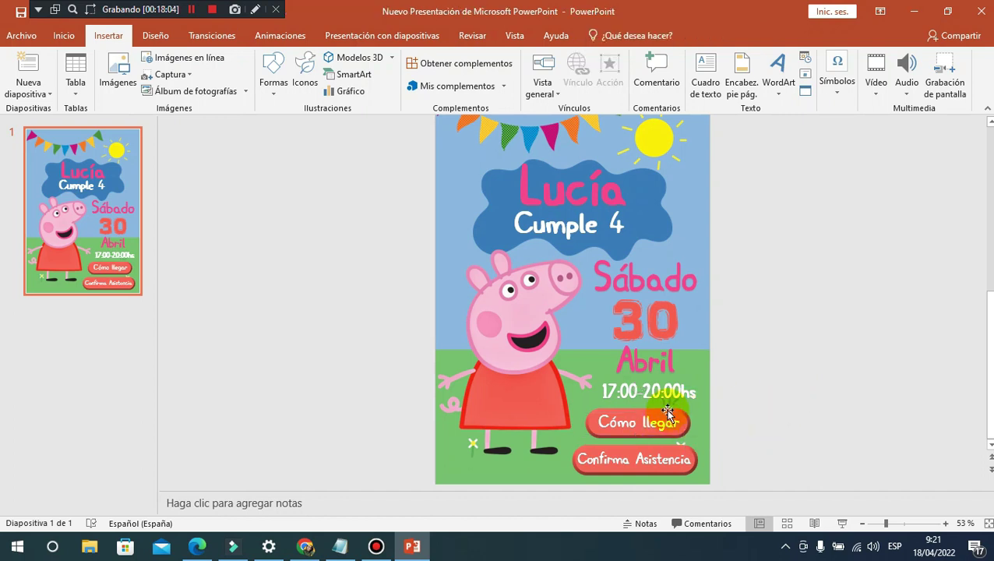
mouse_move(668, 410)
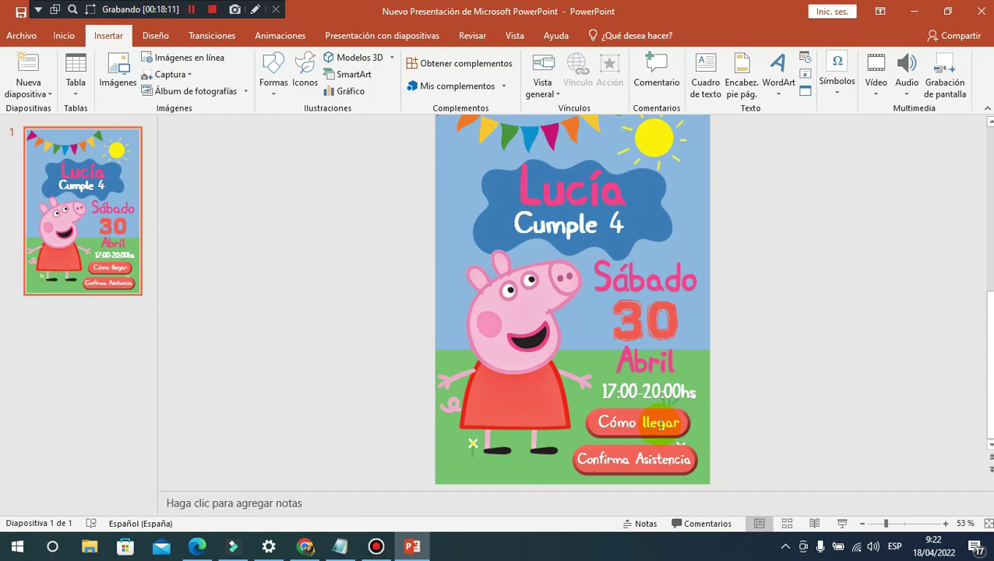
click(661, 424)
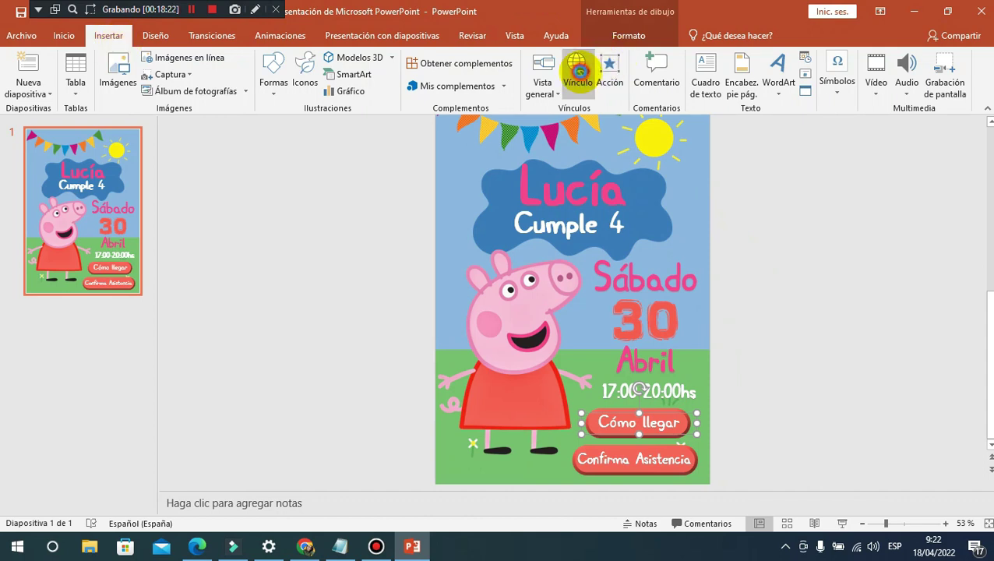
click(577, 72)
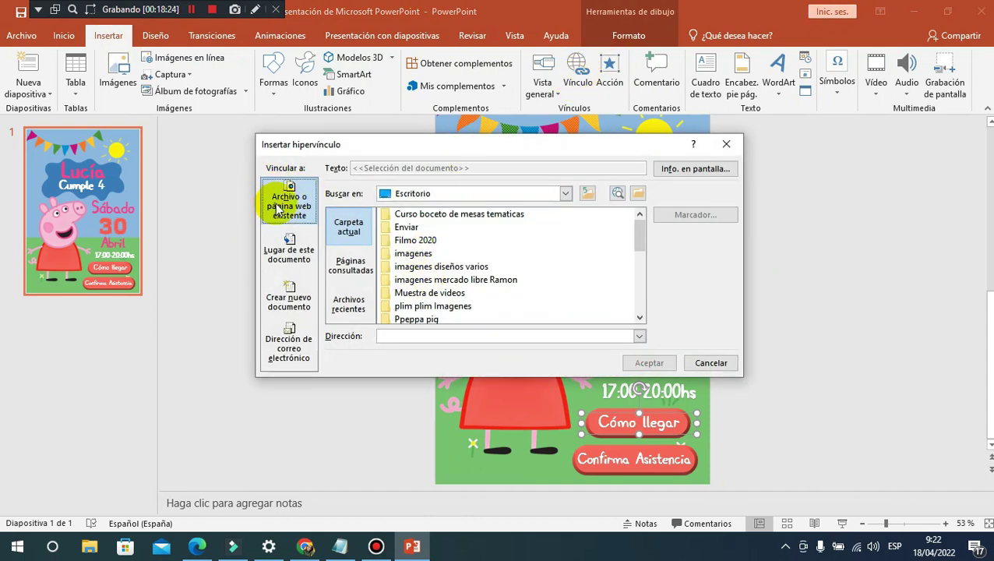
click(427, 334)
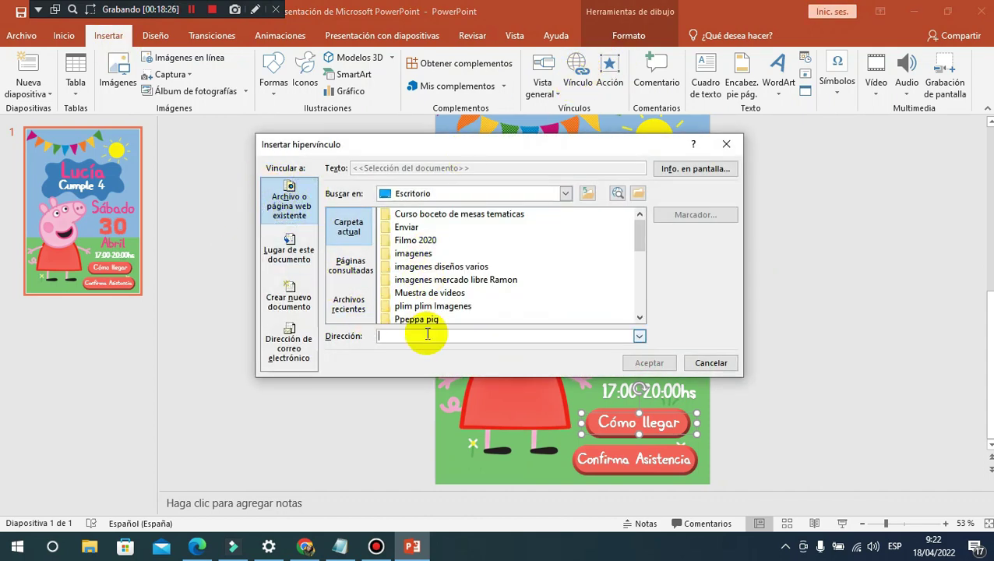
text(https://goo.gl/maps/tXw9S9XdMvB91xhw9)
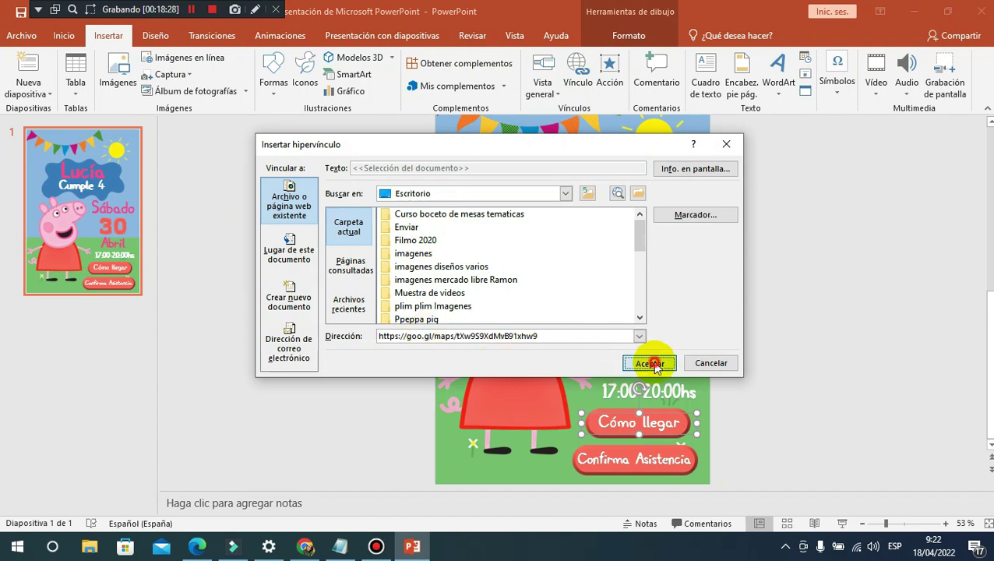
click(650, 363)
click(814, 394)
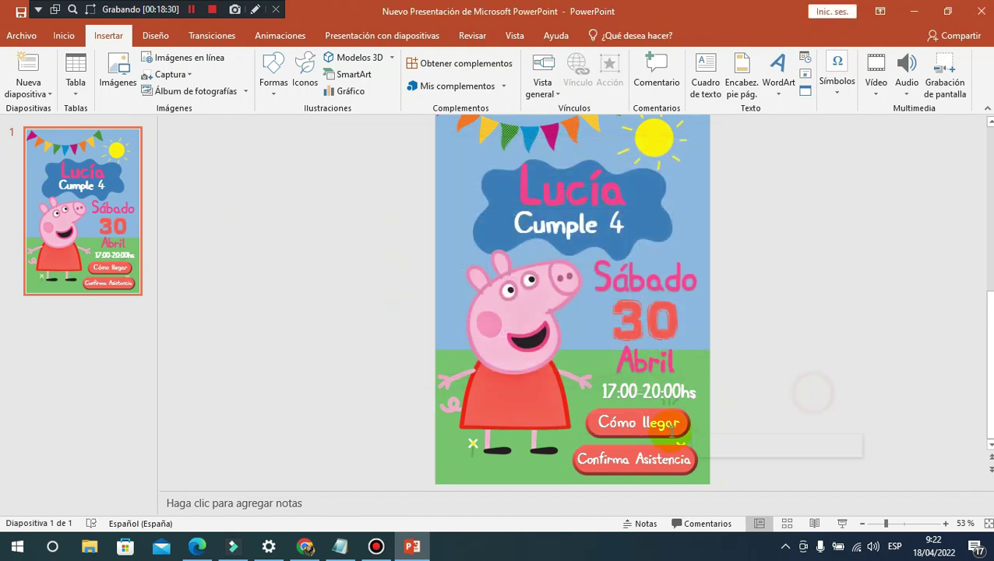
click(669, 421)
click(806, 391)
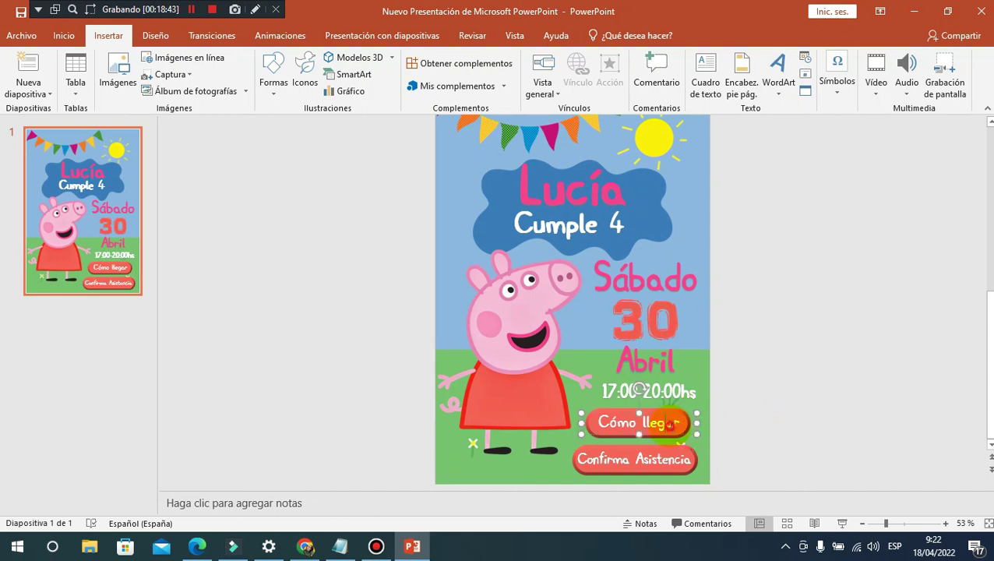
Check that the Cómo llegar button can be selected on its own, then deselect it
click(668, 422)
click(668, 411)
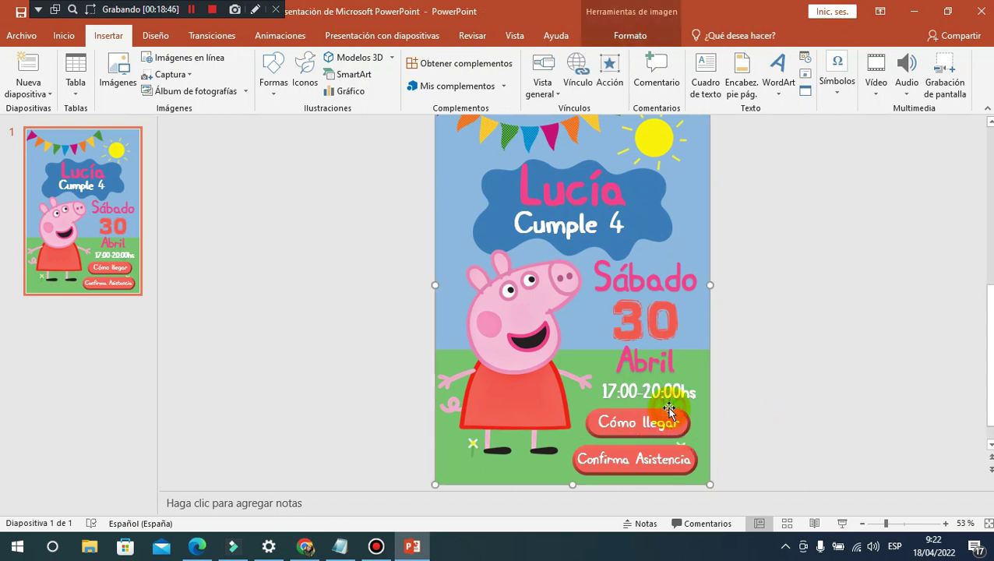
click(670, 412)
click(845, 364)
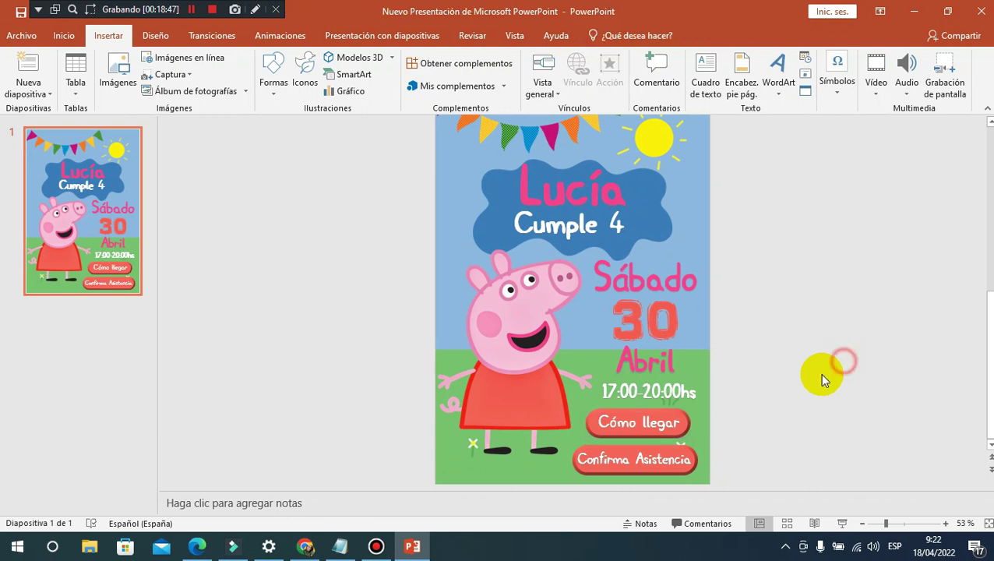
Ungroup the Confirma Asistencia button with Agrupar > Desagrupar and clear the selection
click(692, 463)
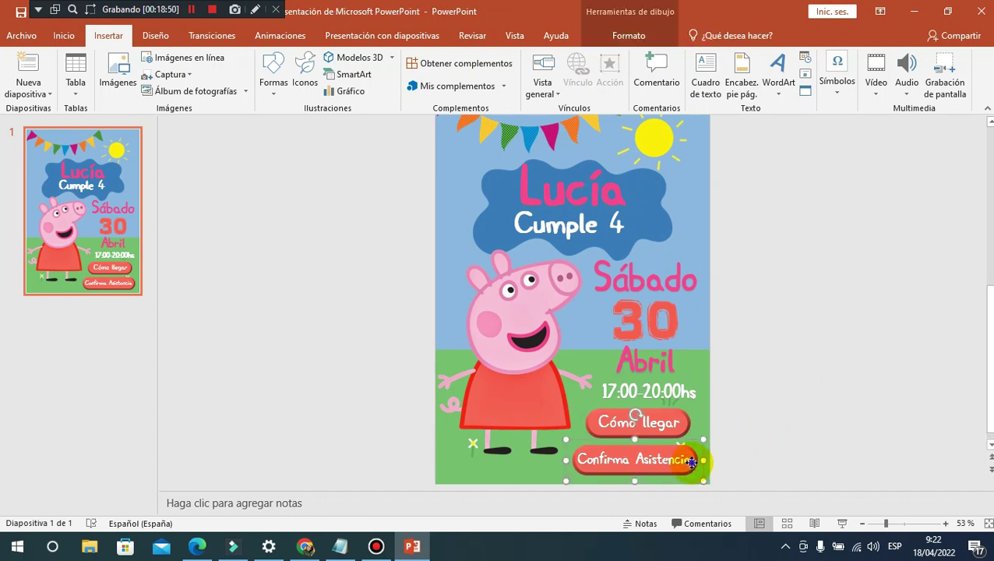
right_click(693, 465)
mouse_move(779, 305)
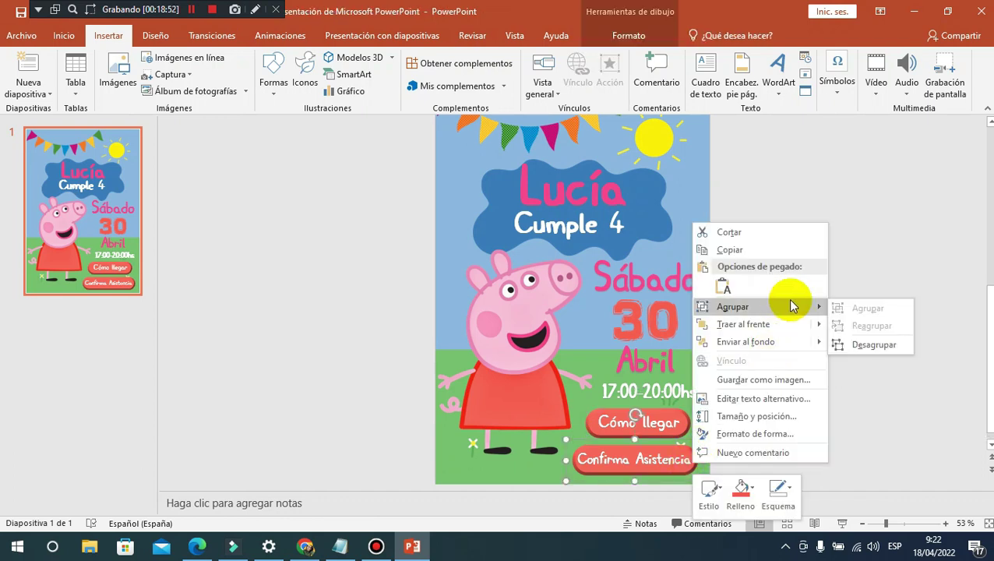
click(871, 347)
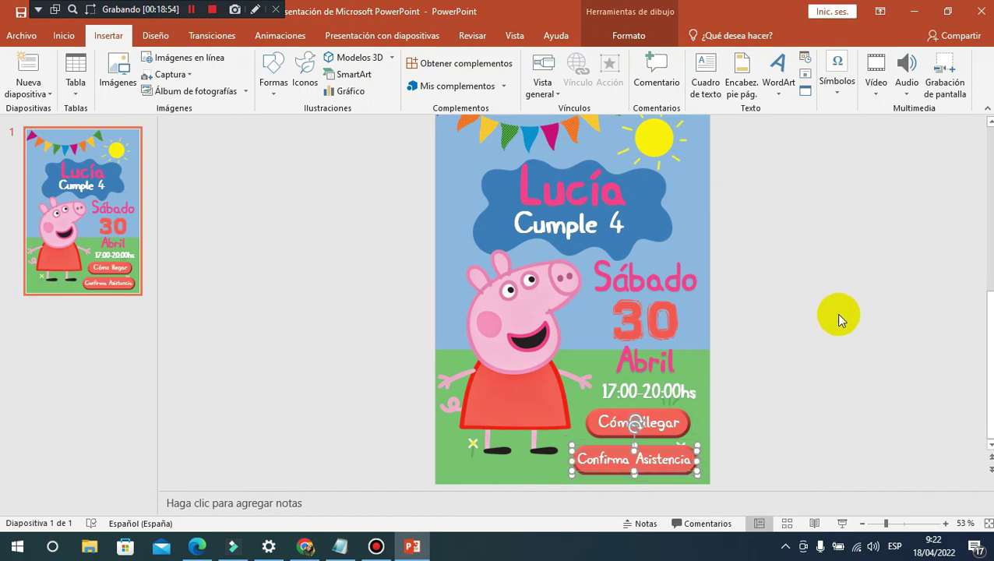
click(836, 319)
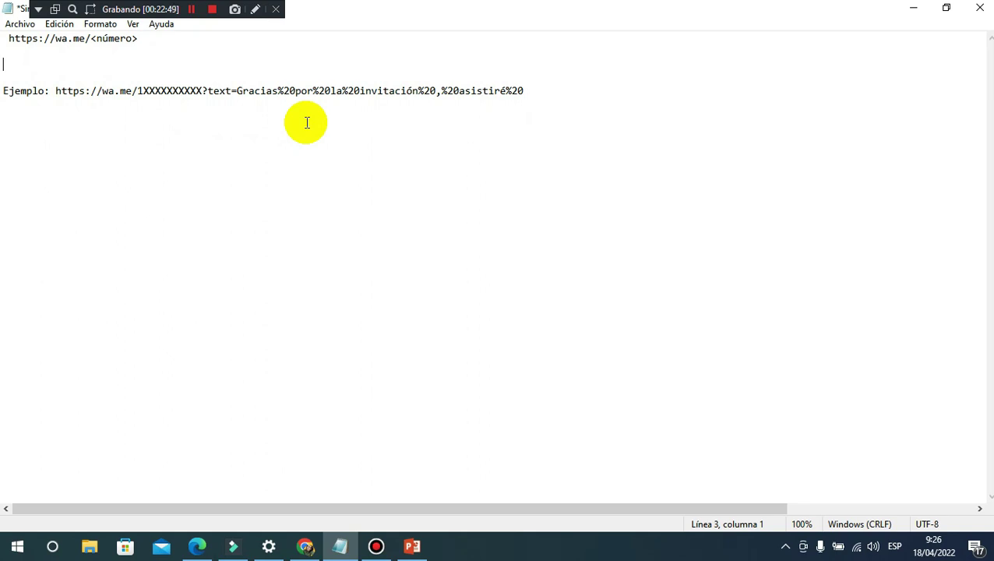
Highlight the https: prefix, the number placeholder, and the example link's placeholder phone number in Notepad
click(4, 38)
drag(4, 38, 46, 39)
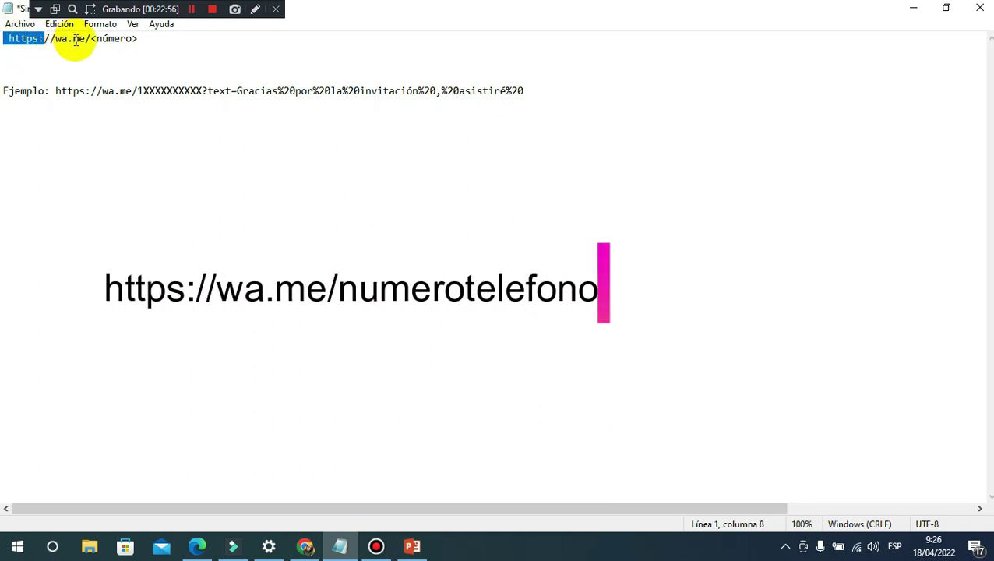
drag(91, 39, 139, 40)
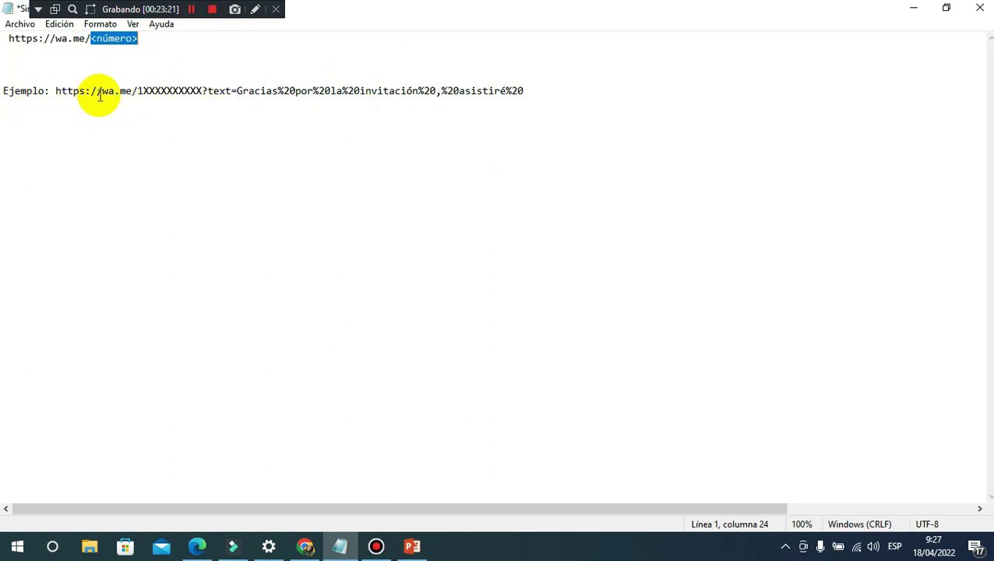
click(55, 90)
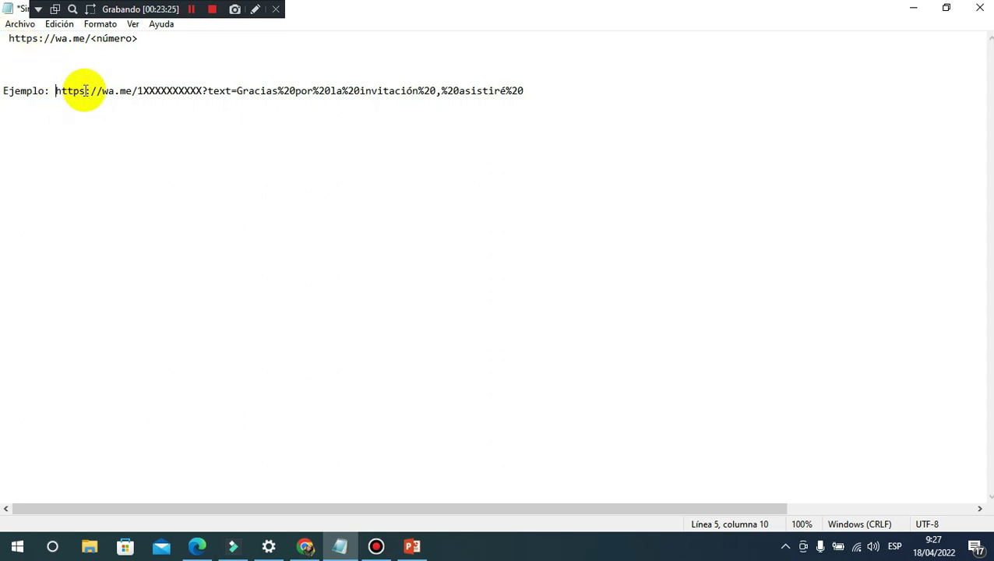
drag(138, 90, 202, 91)
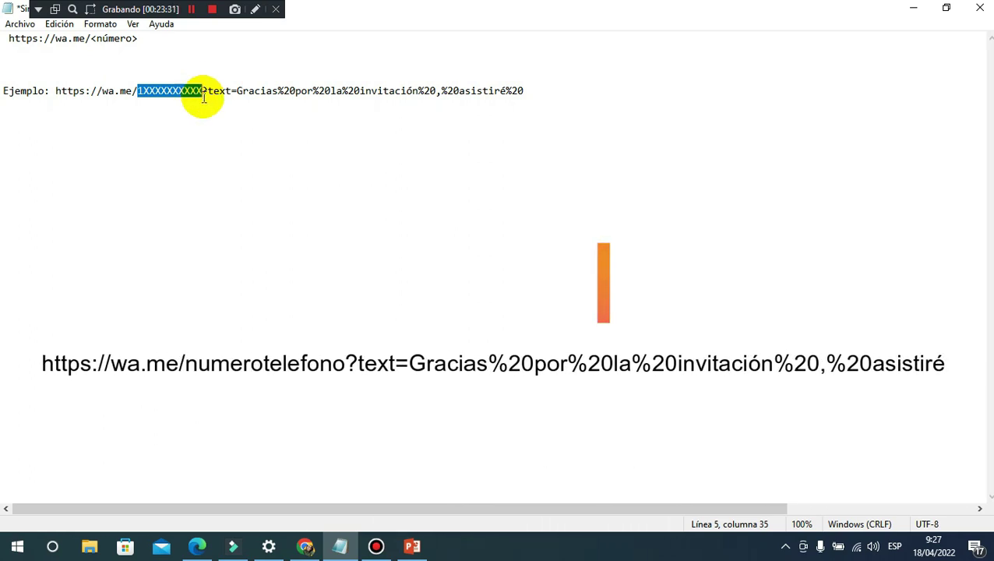
Point out the example link's message parts: the question mark, 'Gracias' and the %20 space codes
click(207, 98)
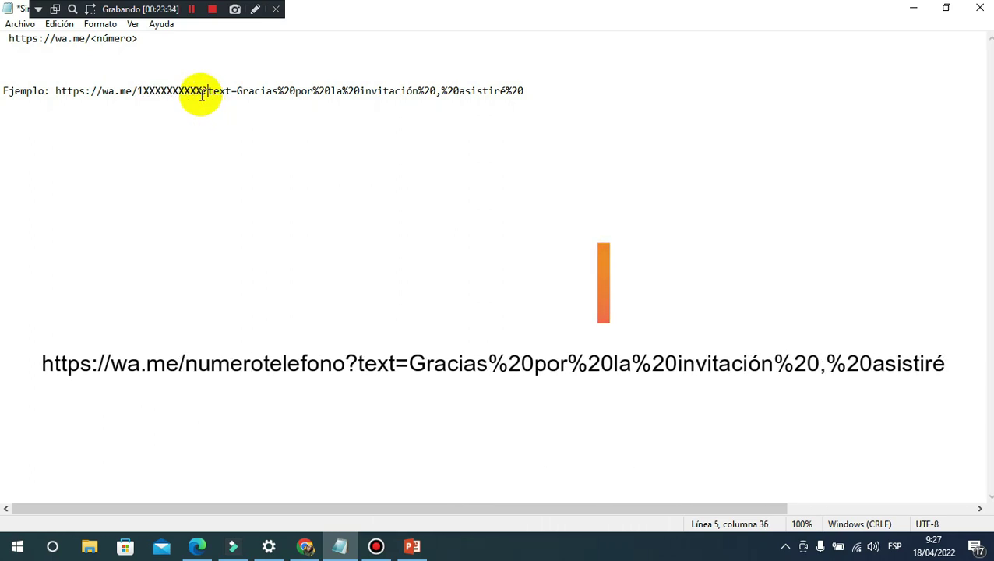
click(203, 90)
drag(202, 90, 206, 90)
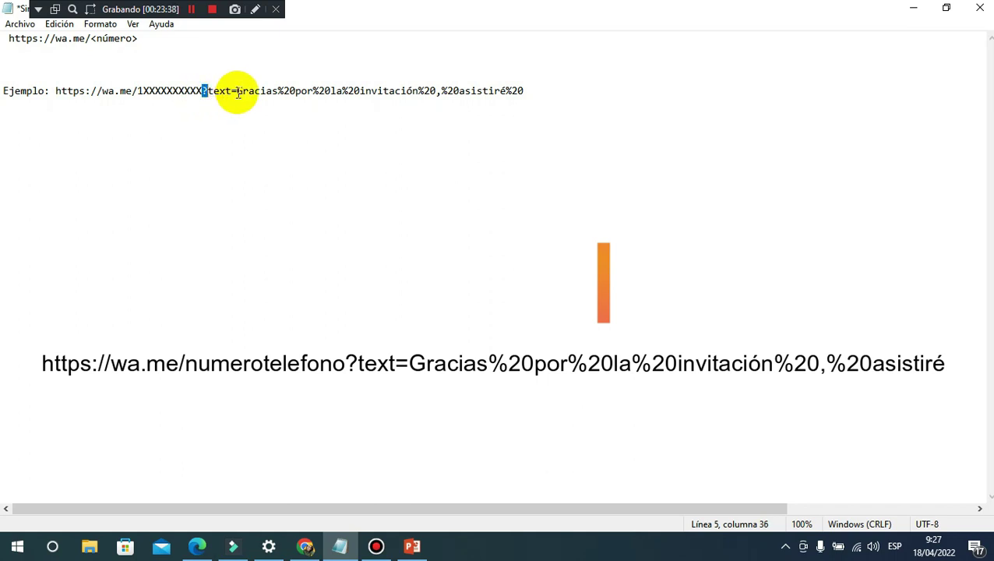
drag(238, 91, 276, 92)
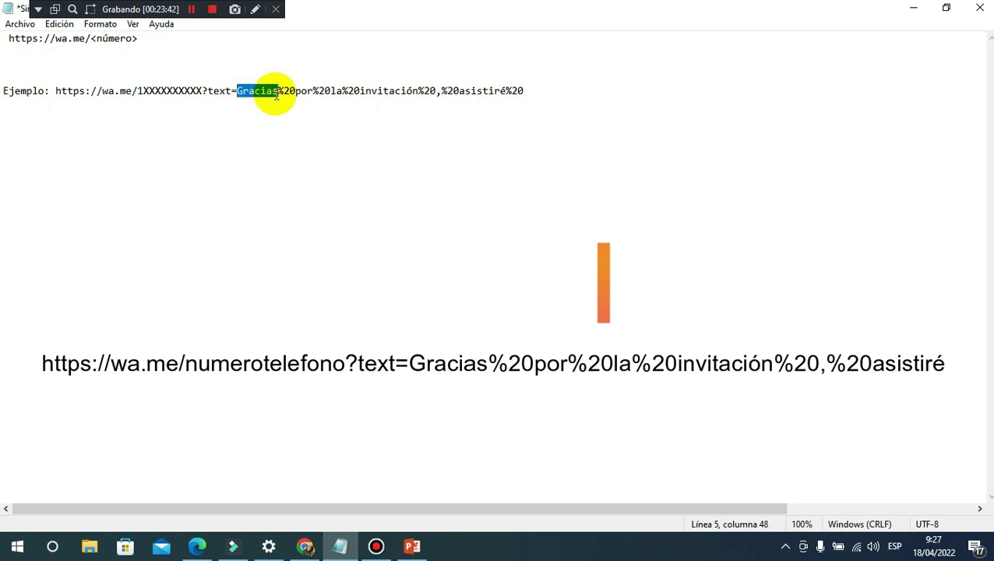
click(277, 91)
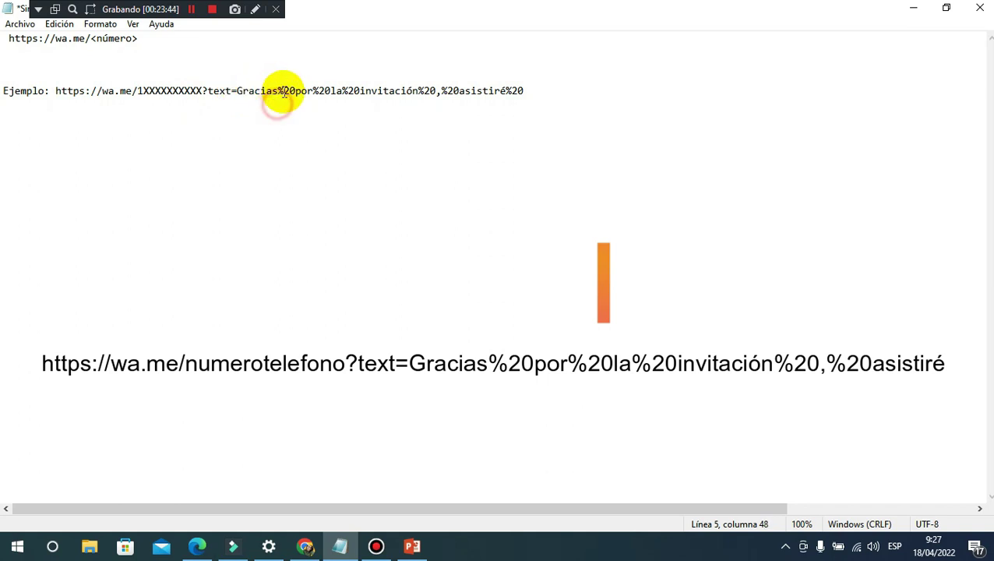
drag(278, 90, 282, 91)
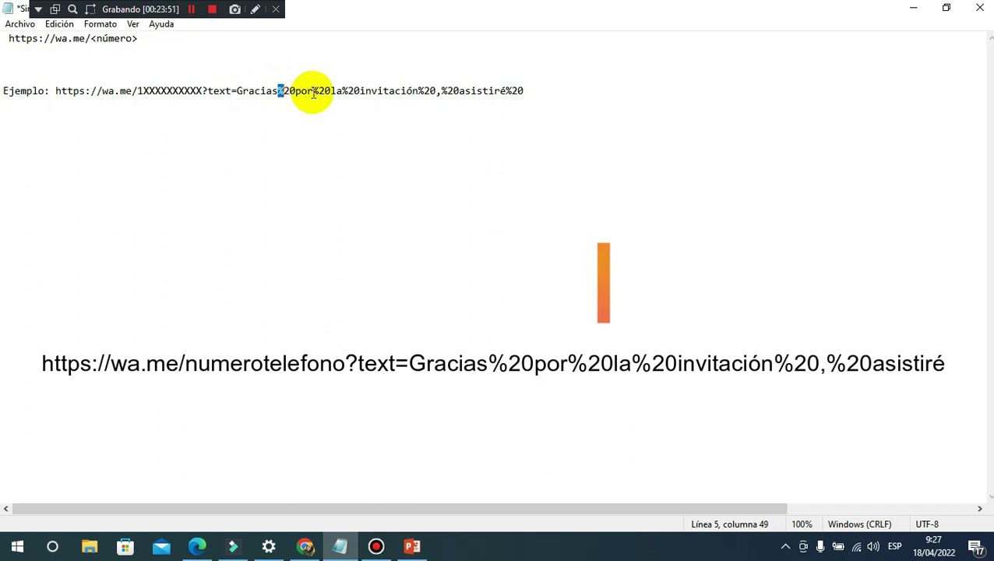
click(314, 90)
drag(314, 91, 318, 90)
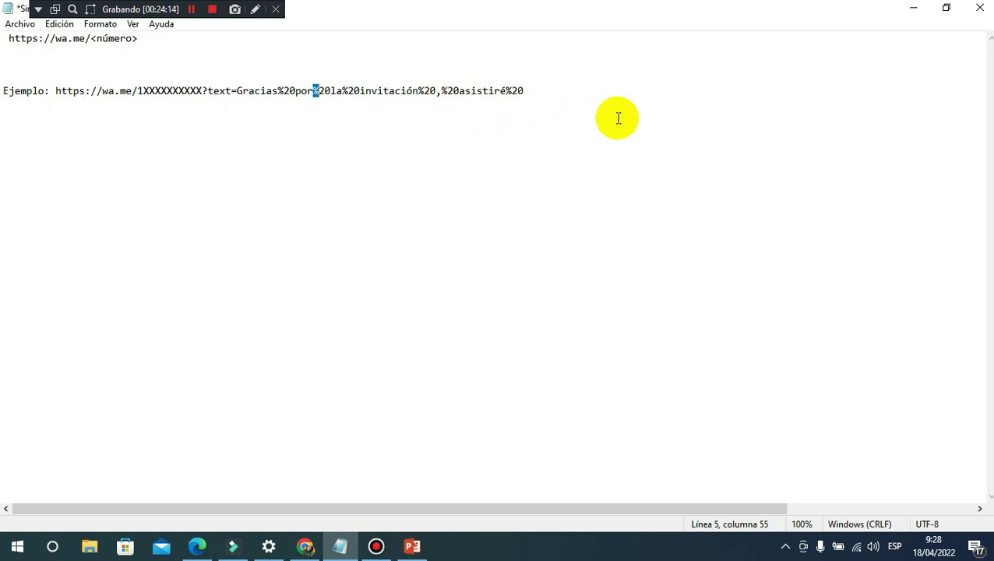
Replace the placeholder number in the example link with the real phone number
click(558, 94)
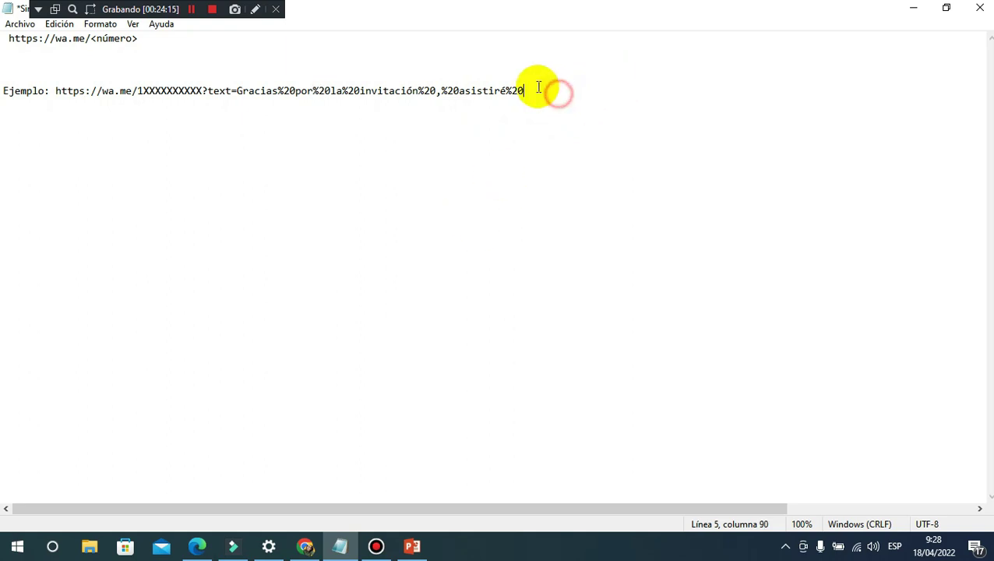
click(207, 92)
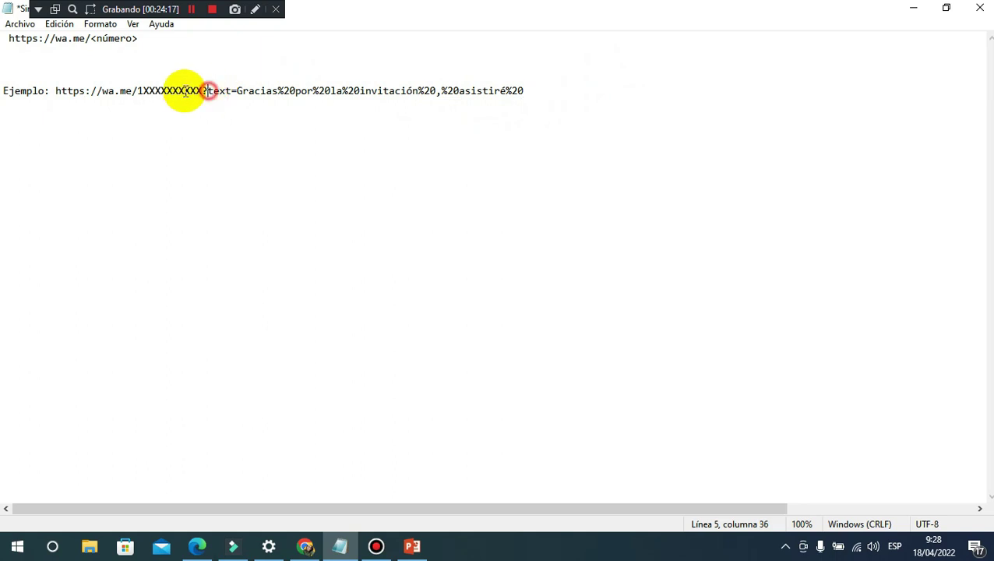
key(BackSpace)
key(BackSpace)
key(BackSpace)
Copy the finished WhatsApp link and return to the PowerPoint invitation
drag(516, 92, 2, 92)
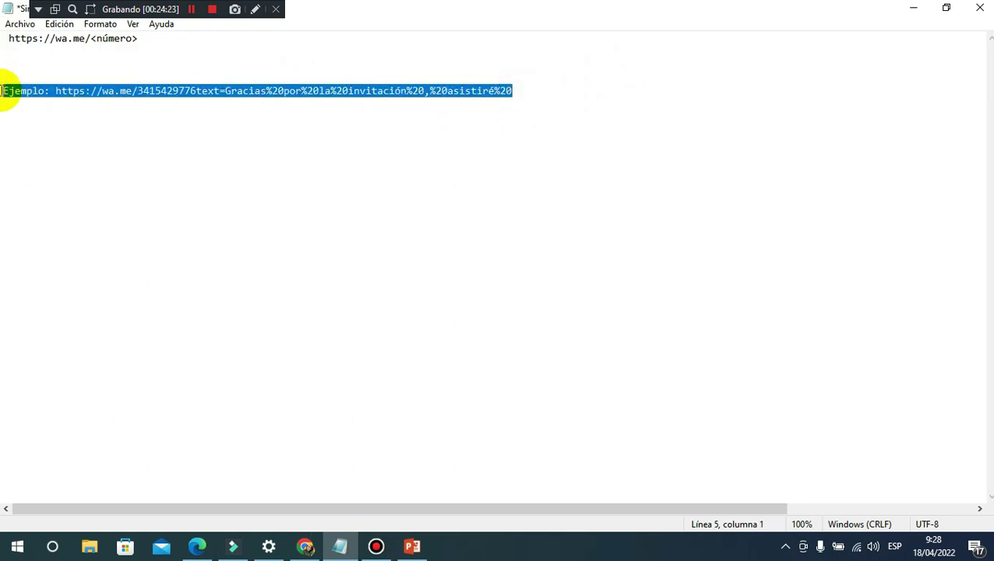
drag(56, 91, 378, 91)
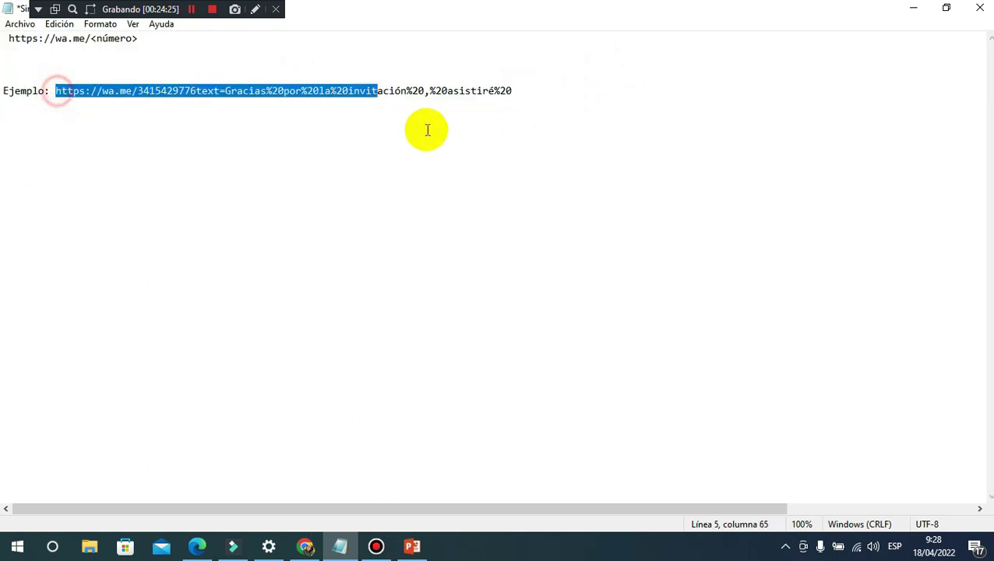
drag(427, 130, 512, 92)
right_click(507, 92)
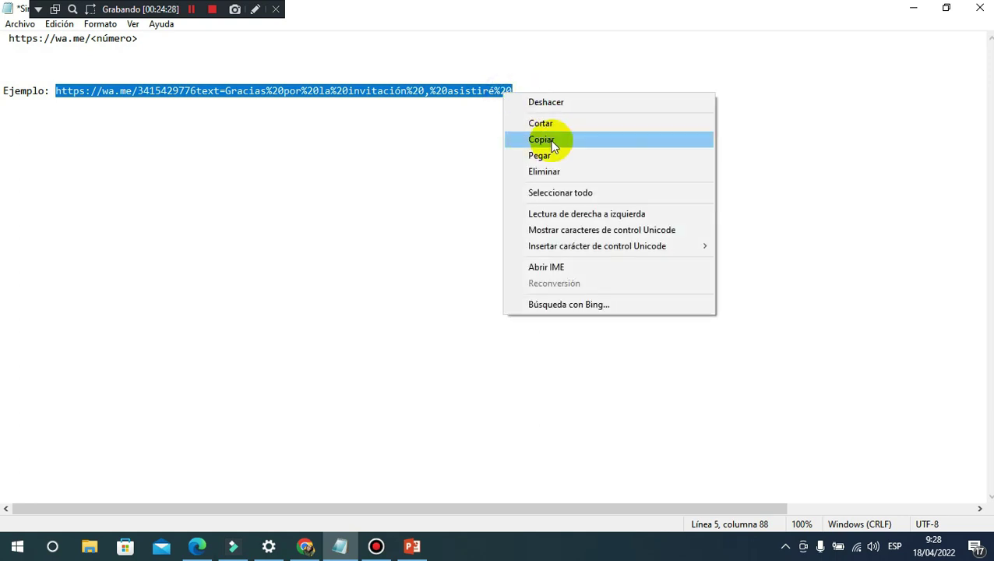
click(543, 139)
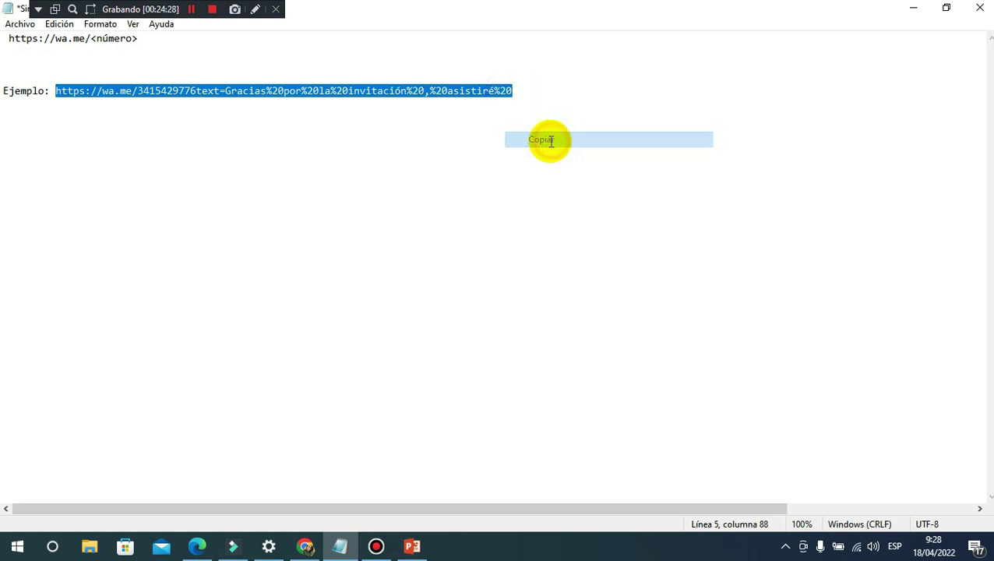
click(415, 547)
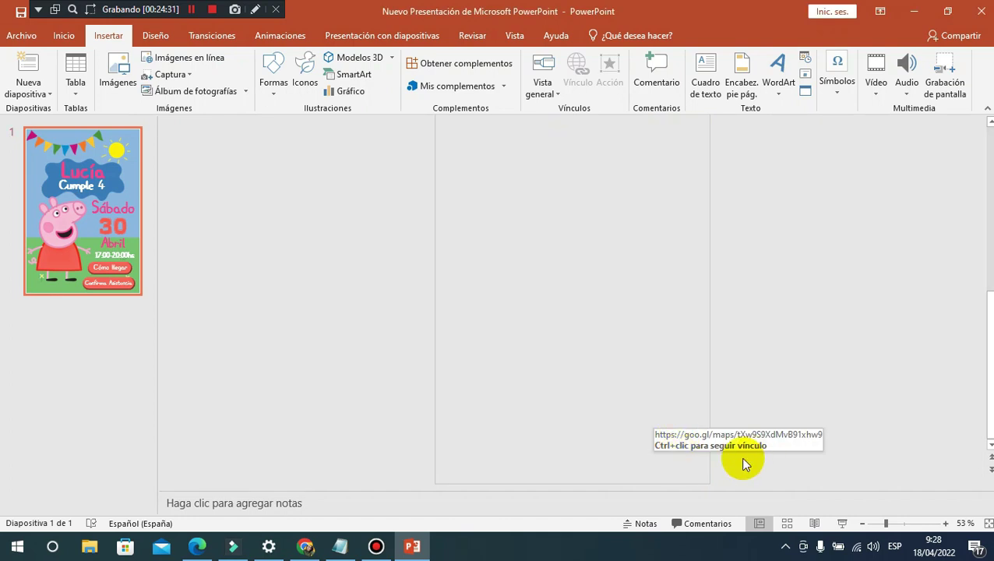
Hyperlink the Confirma Asistencia button to the pasted wa.me WhatsApp link, applying it twice
click(682, 459)
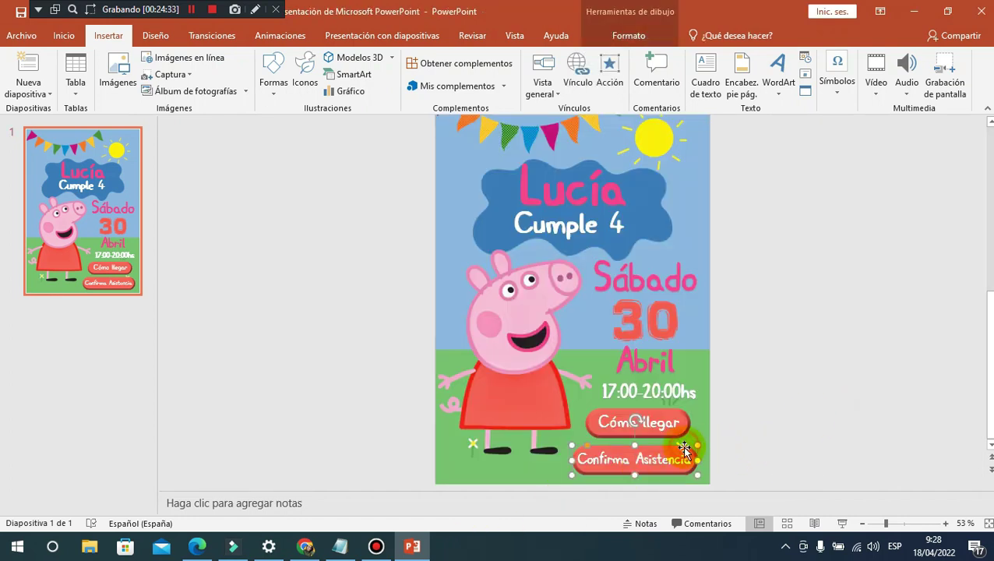
click(578, 69)
key(ctrl+v)
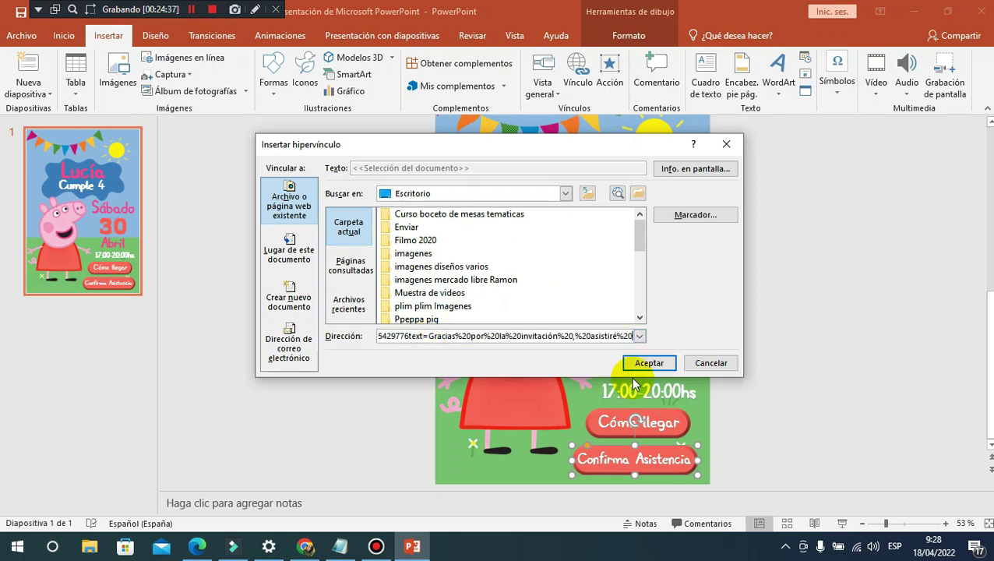
click(649, 363)
click(888, 422)
click(640, 458)
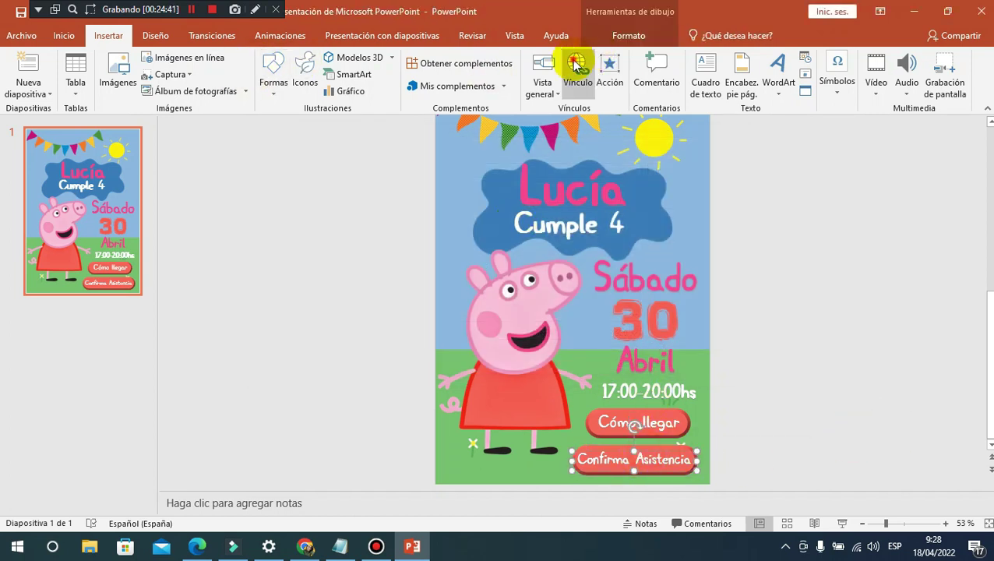
click(577, 69)
key(ctrl+v)
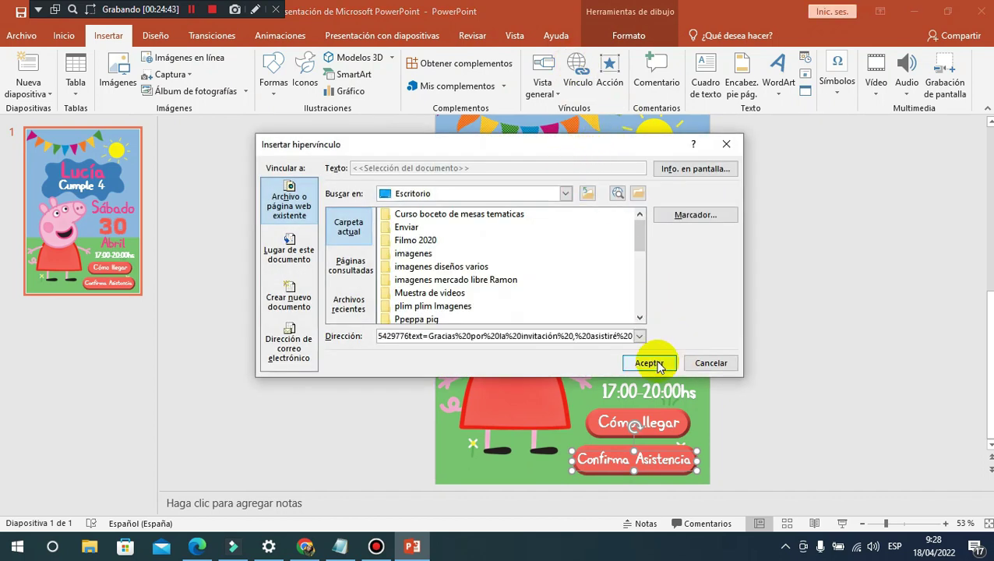
click(649, 363)
click(912, 293)
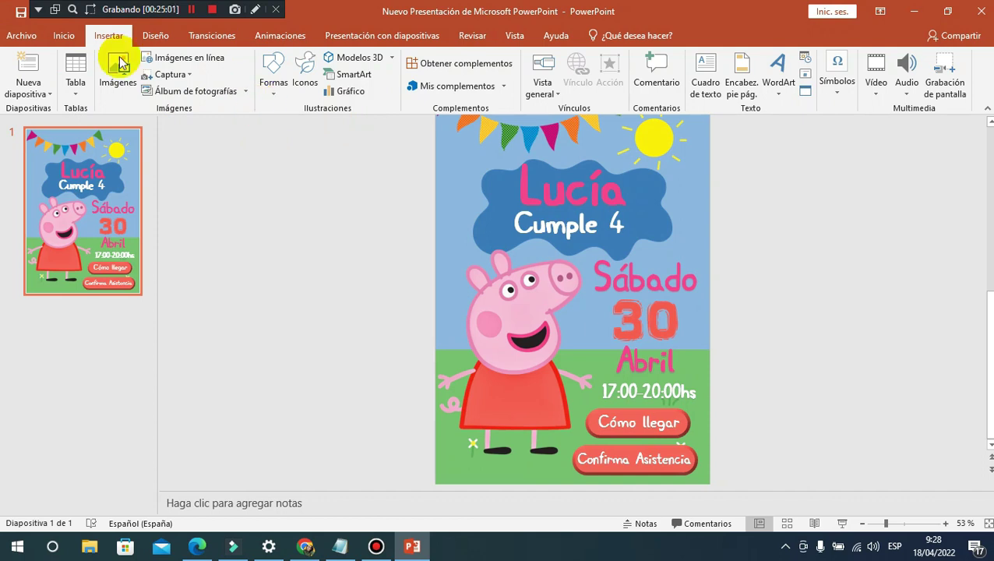
click(20, 37)
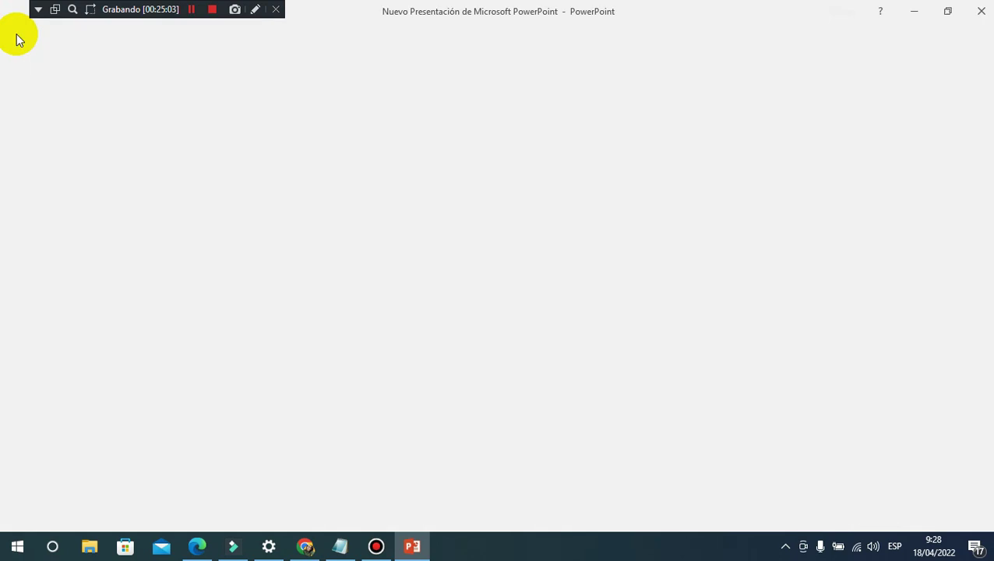
Save the invitation to the Desktop as a PDF named 'Peppa pig'
click(32, 184)
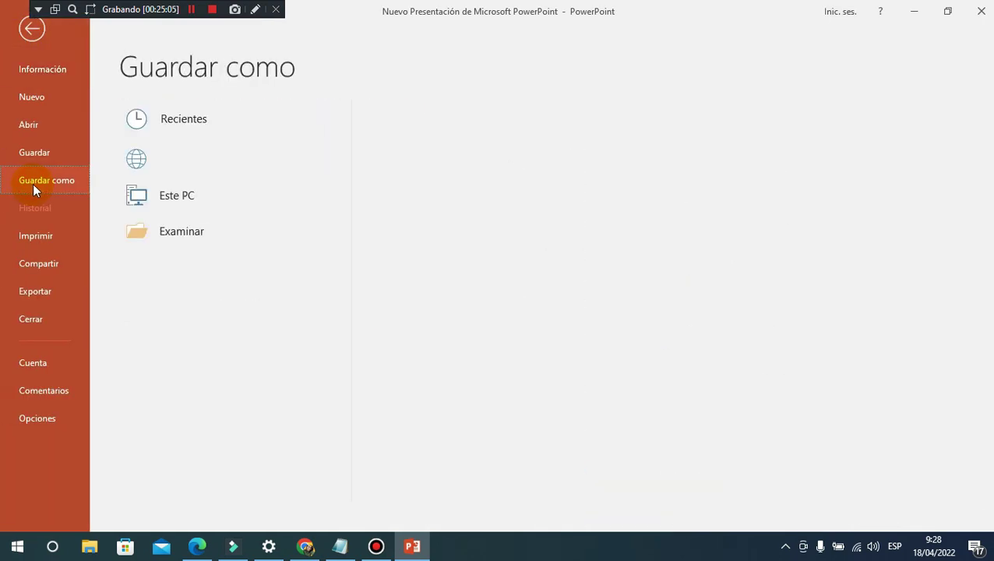
click(472, 134)
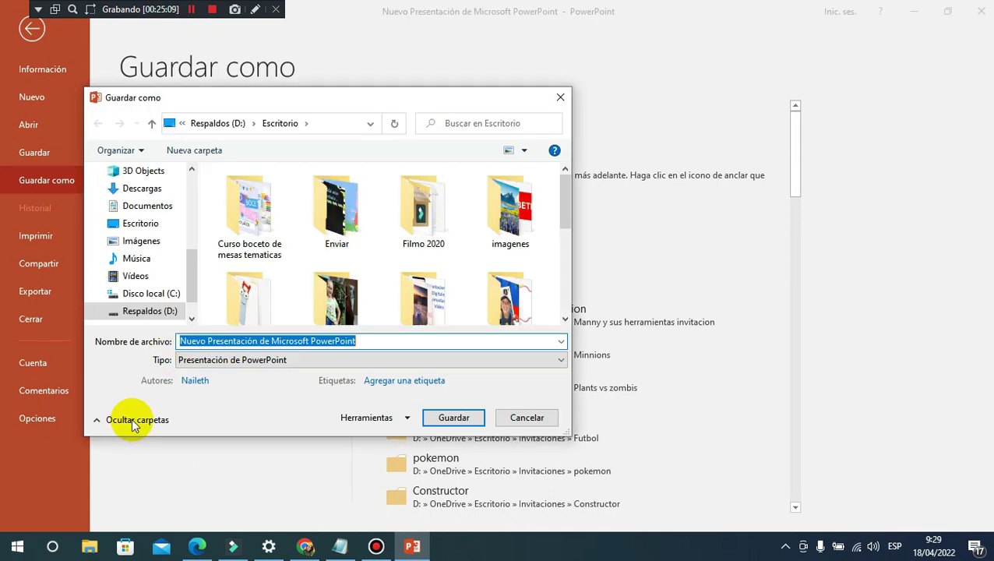
click(209, 359)
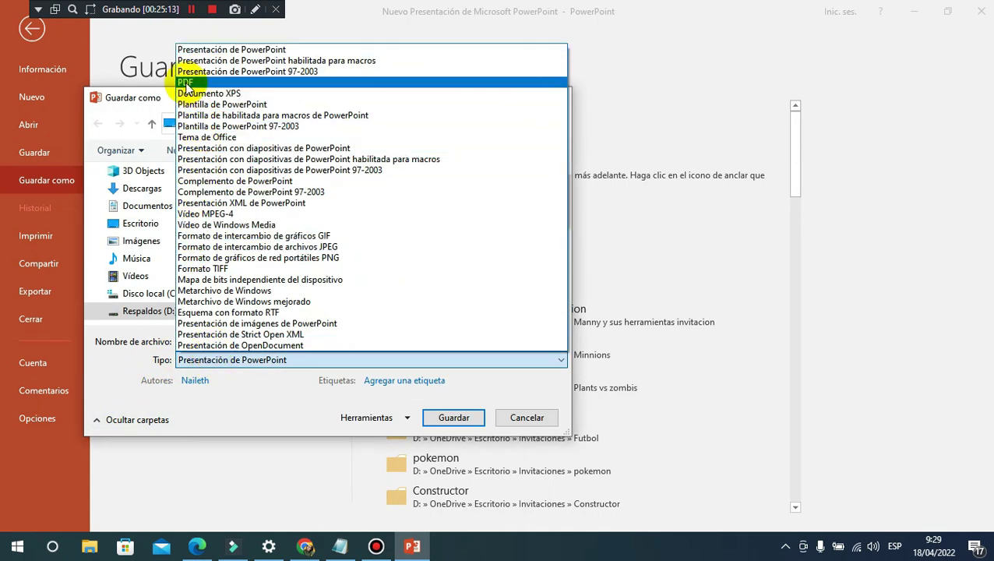
click(197, 82)
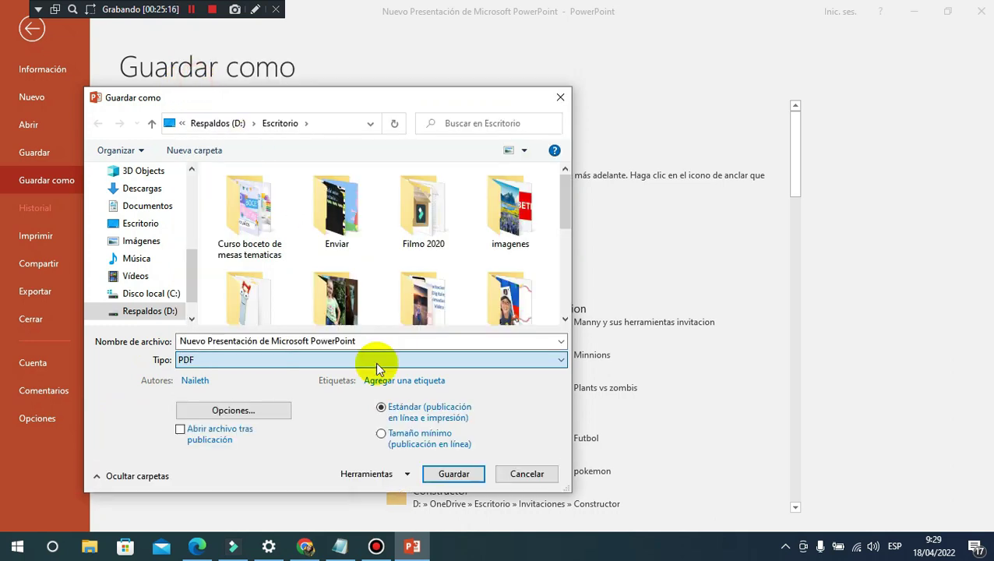
click(373, 340)
text(Pepd)
key(BackSpace)
text(pa pig)
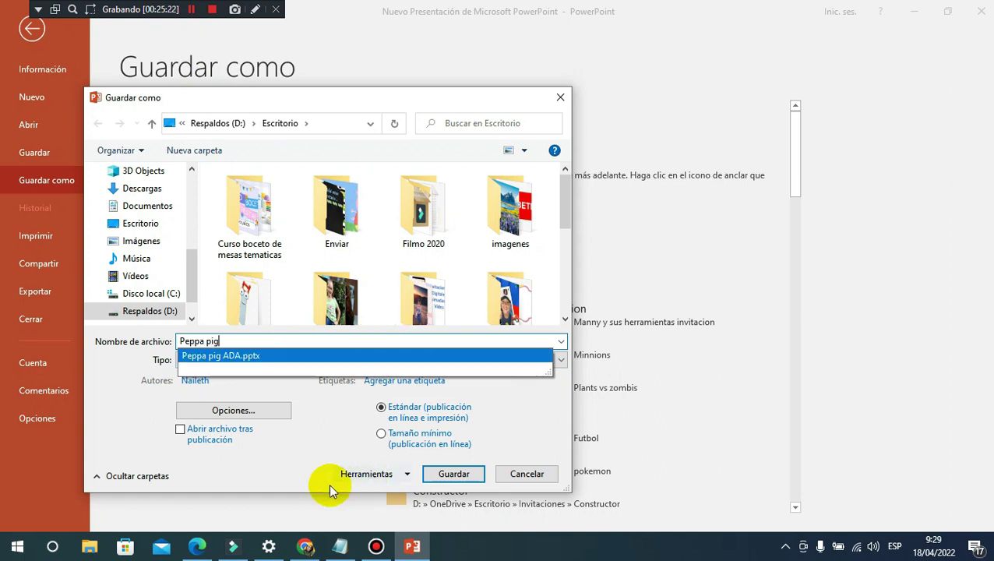
click(456, 475)
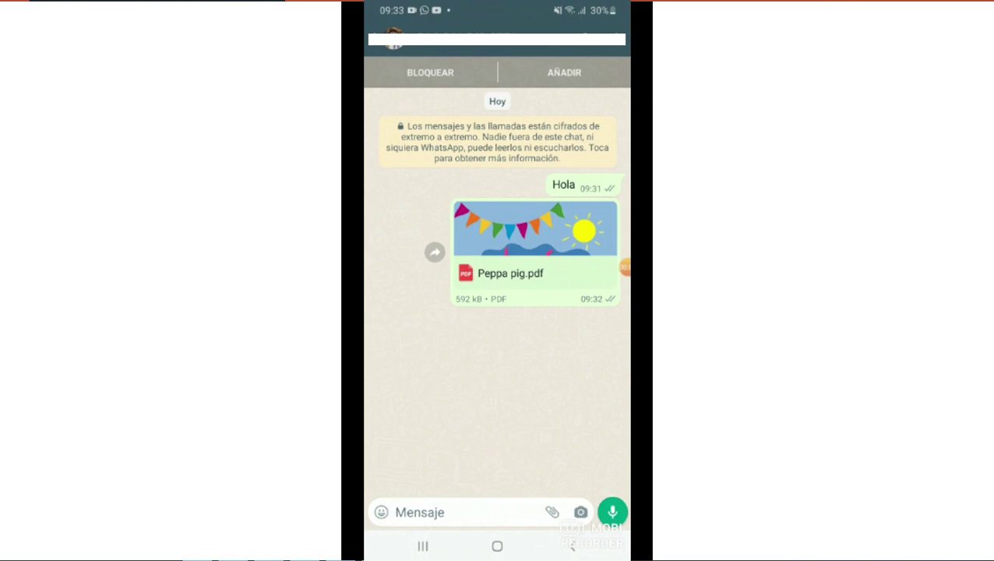
Open the received Peppa pig.pdf and follow its Cómo llegar link to Google Maps
click(510, 273)
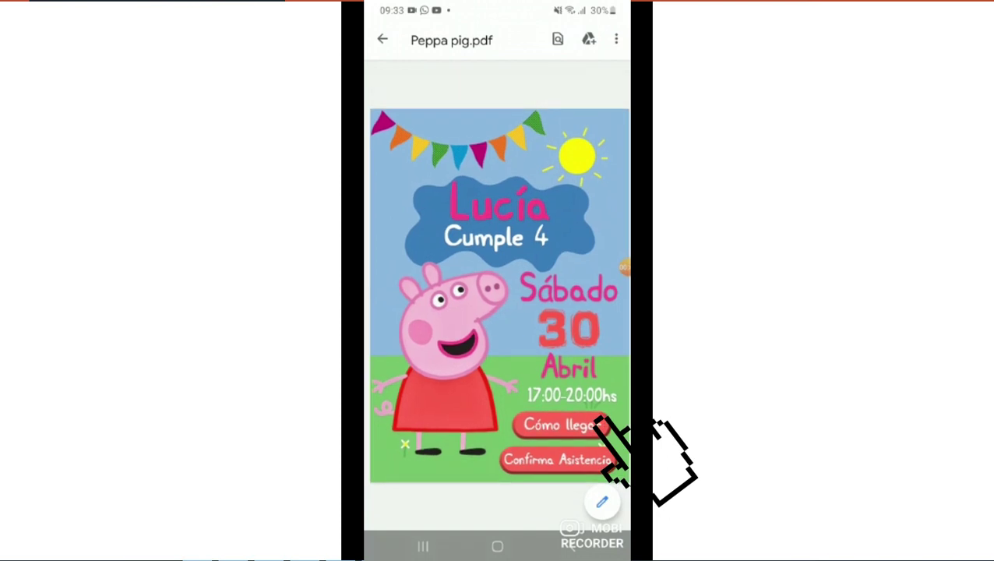
click(597, 423)
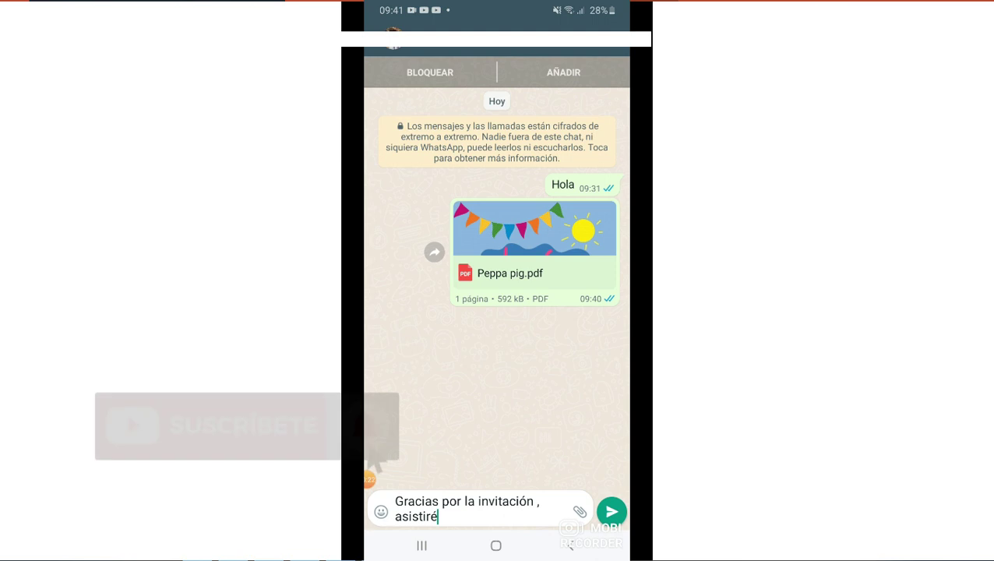
Send the prefilled reply 'Gracias por la invitación, asistiré' in the WhatsApp chat
click(611, 512)
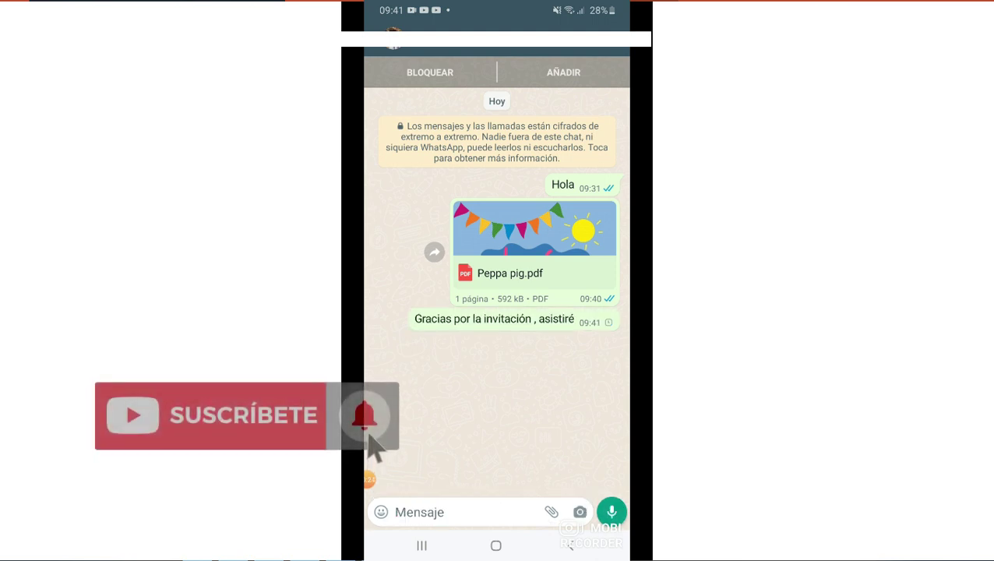